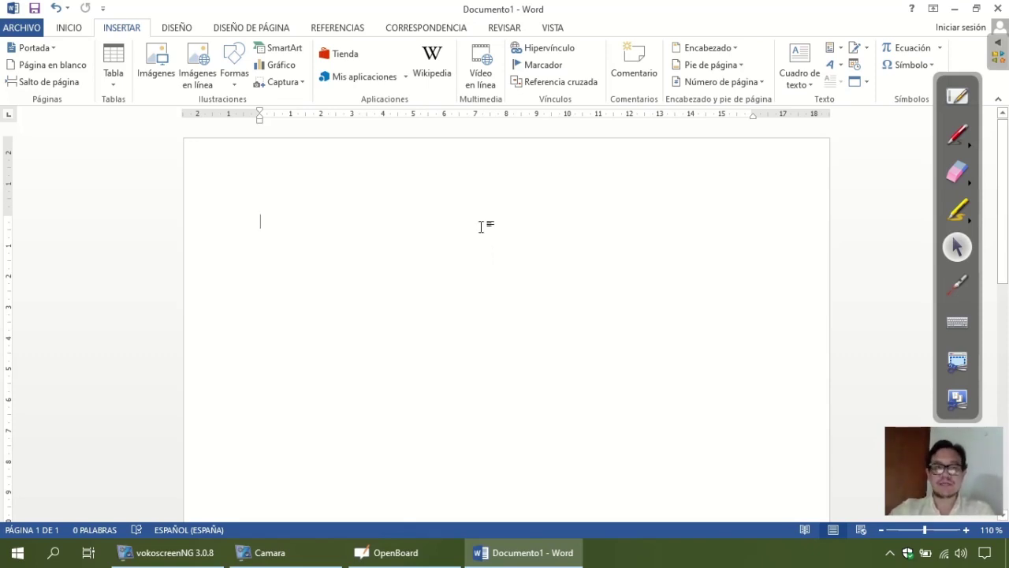
Step: Open the Tabla dropdown on the INSERTAR tab to show its size grid and Insertar tabla… option
left_click(957, 209)
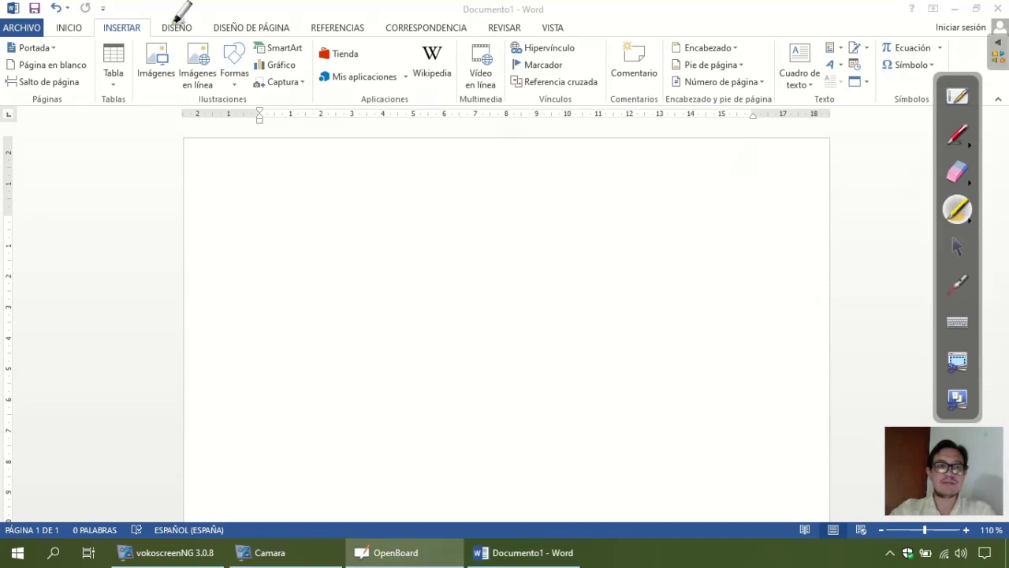
mouse_move(162, 10)
left_mouse_down()
mouse_move(101, 7)
mouse_move(160, 9)
left_mouse_up()
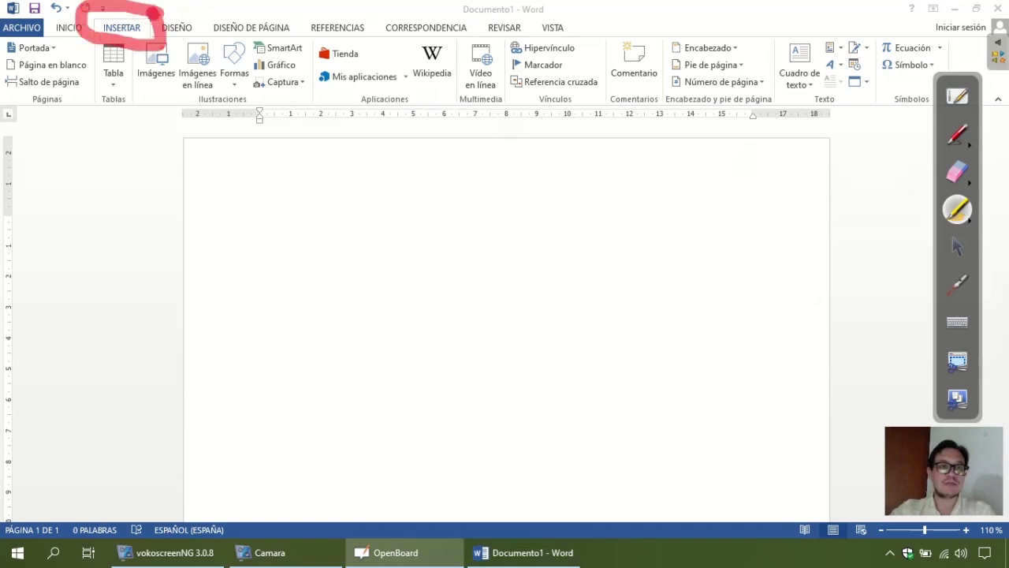
left_click(958, 248)
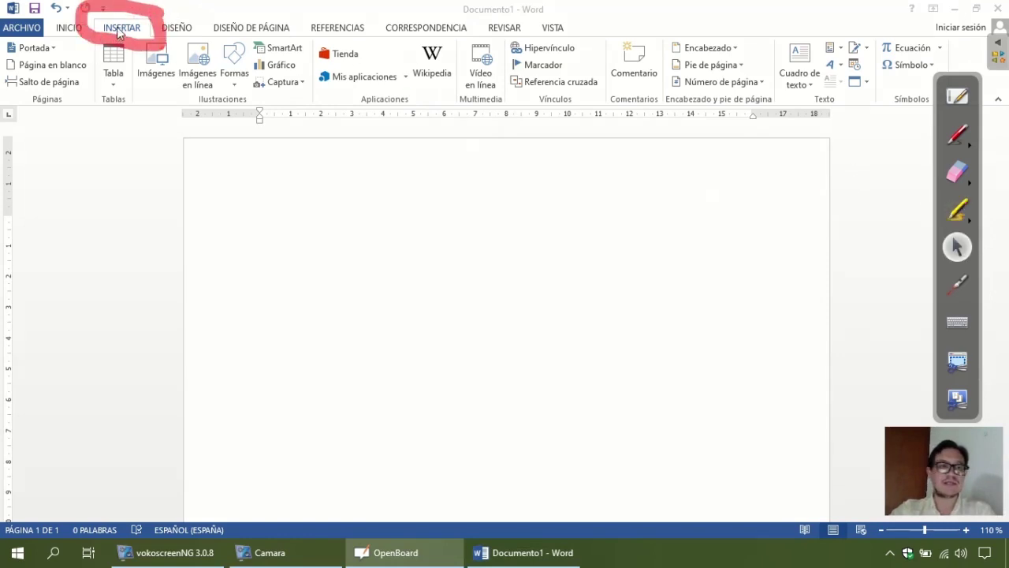
left_click(957, 209)
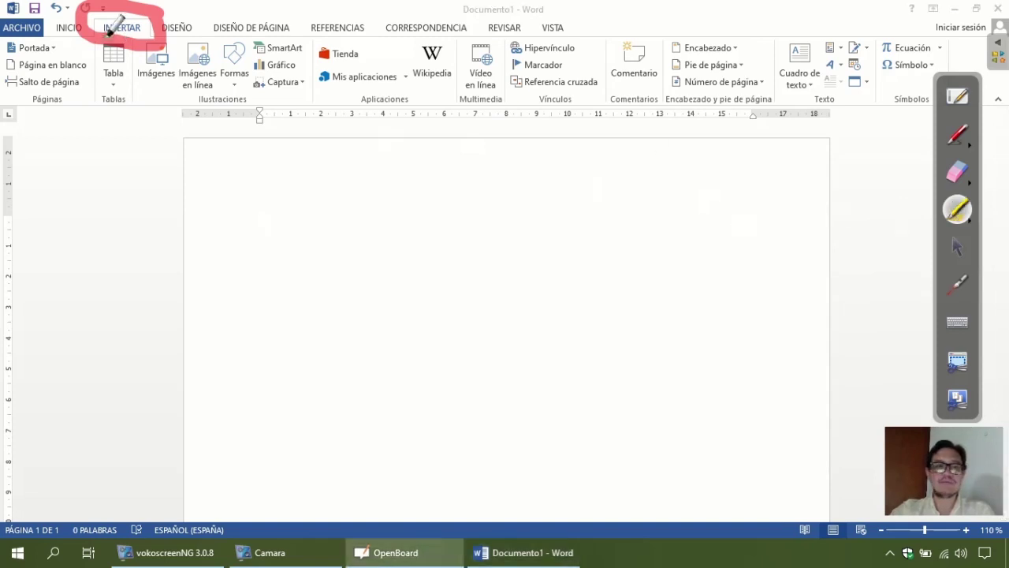
left_click_drag(85, 118, 84, 110)
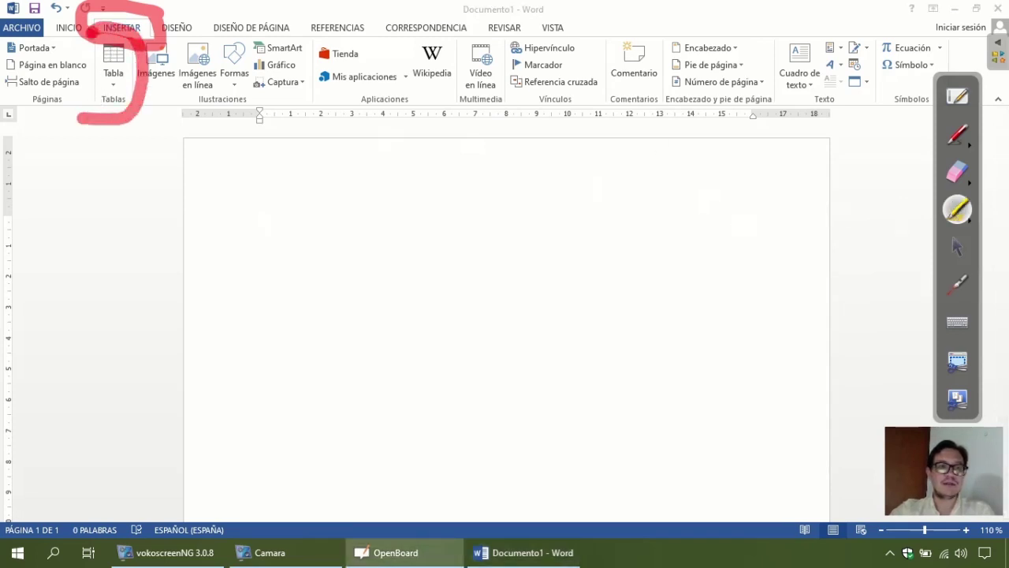
left_click(959, 249)
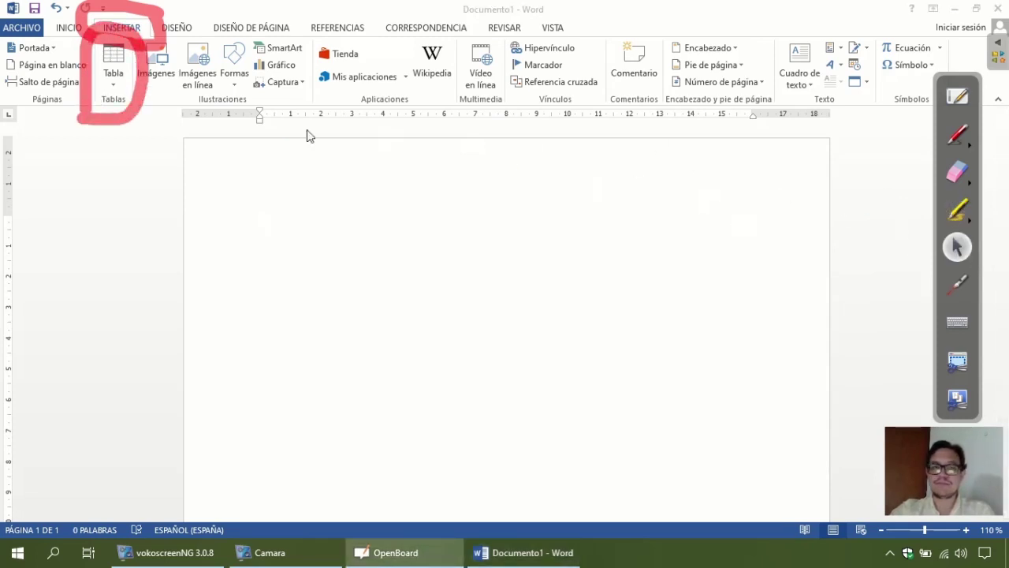
left_click(112, 89)
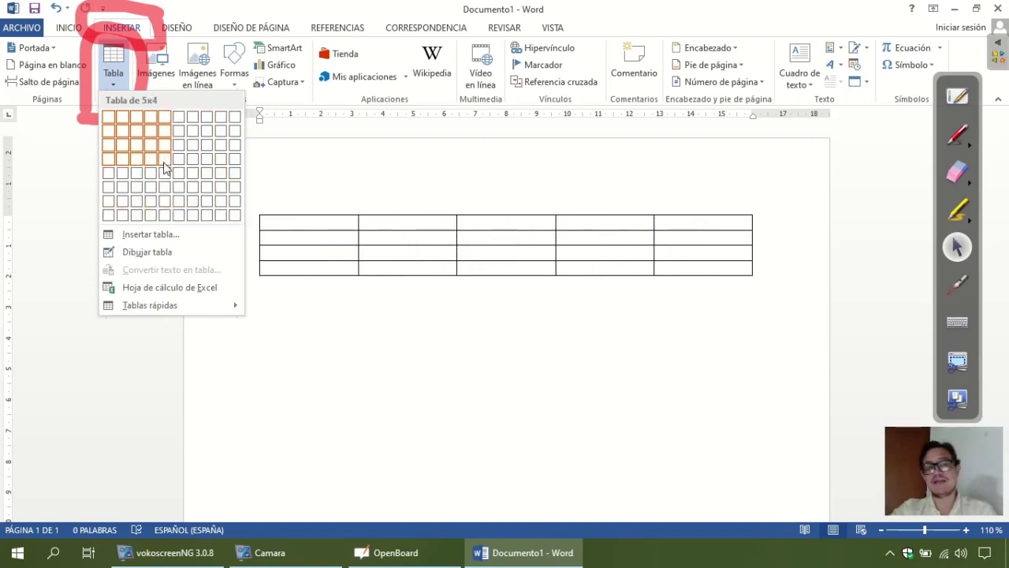
Step: Insert a 4-column, 15-row table through the Insertar tabla dialog
left_click(142, 234)
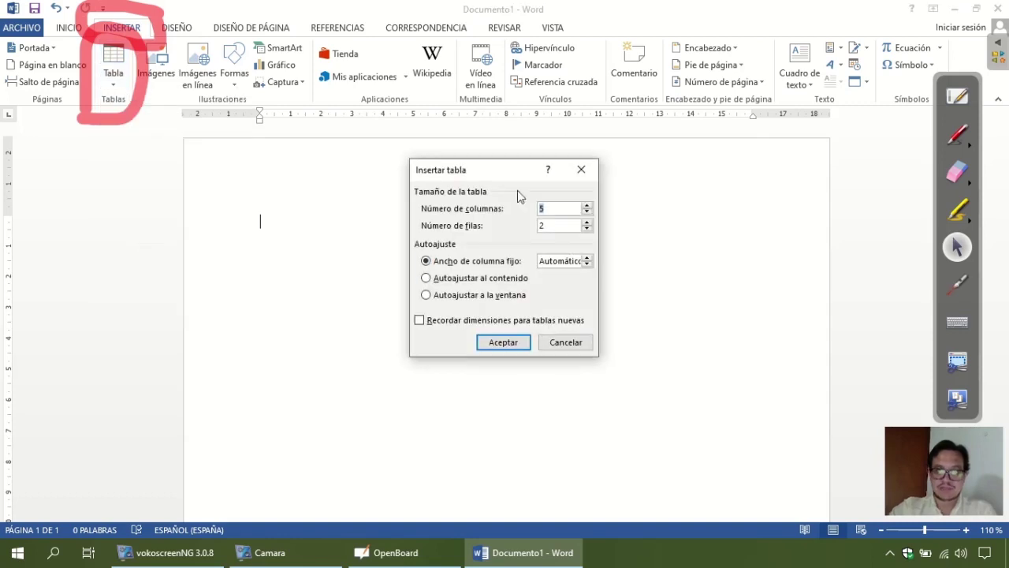
left_click(957, 210)
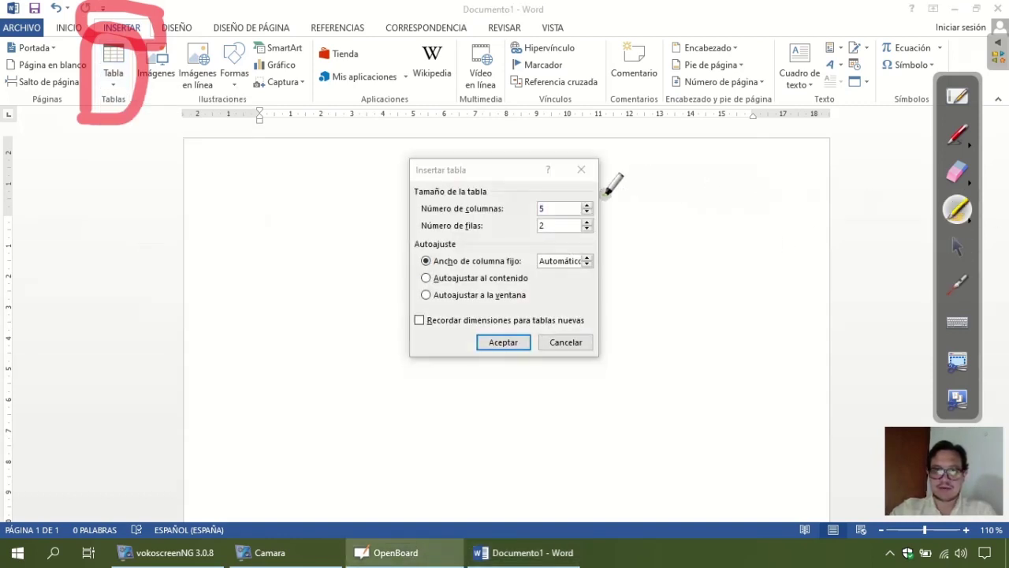
mouse_move(611, 192)
left_mouse_down()
mouse_move(536, 181)
mouse_move(603, 186)
left_mouse_up()
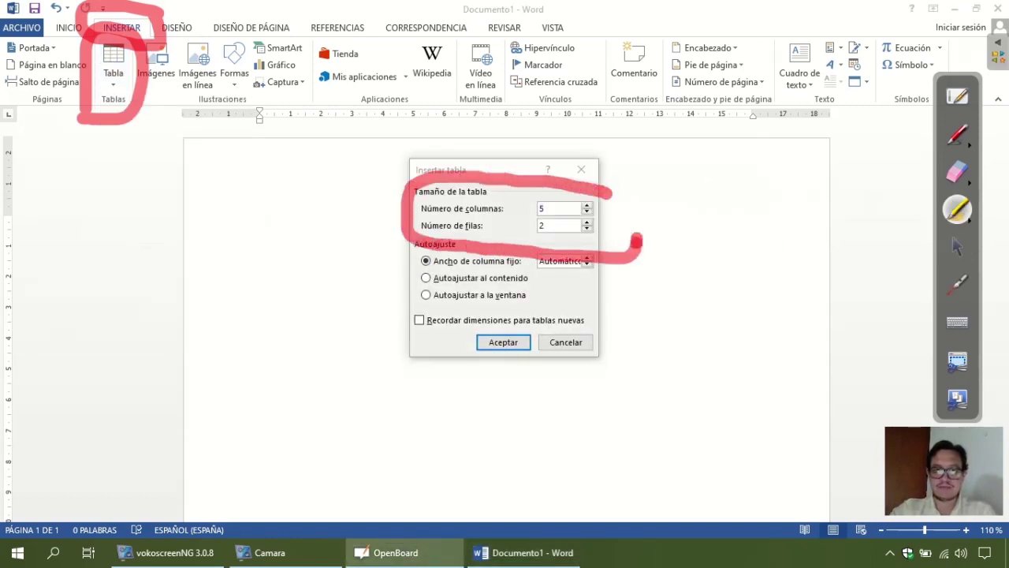
left_click(957, 247)
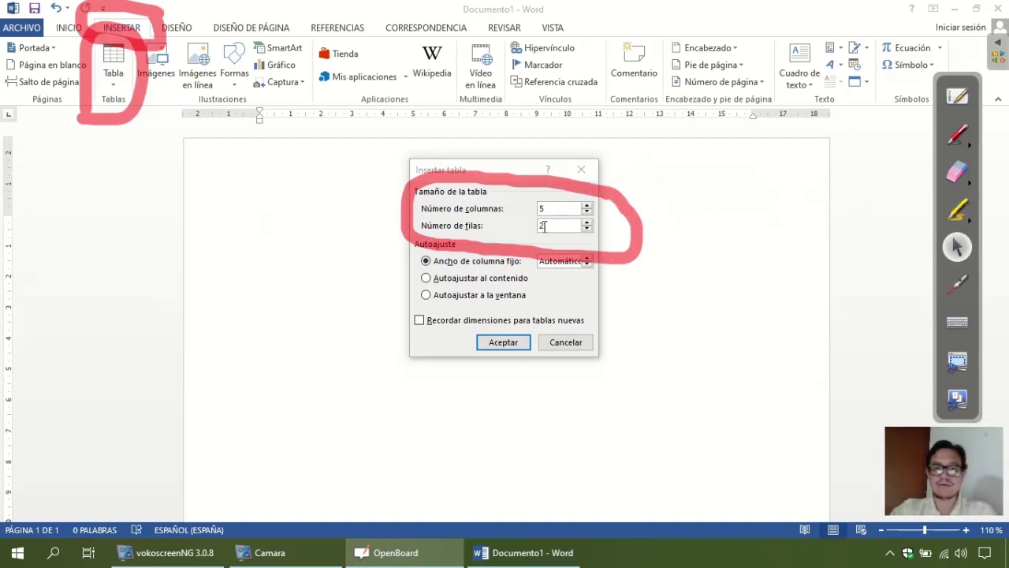
triple_click(585, 223)
type("15")
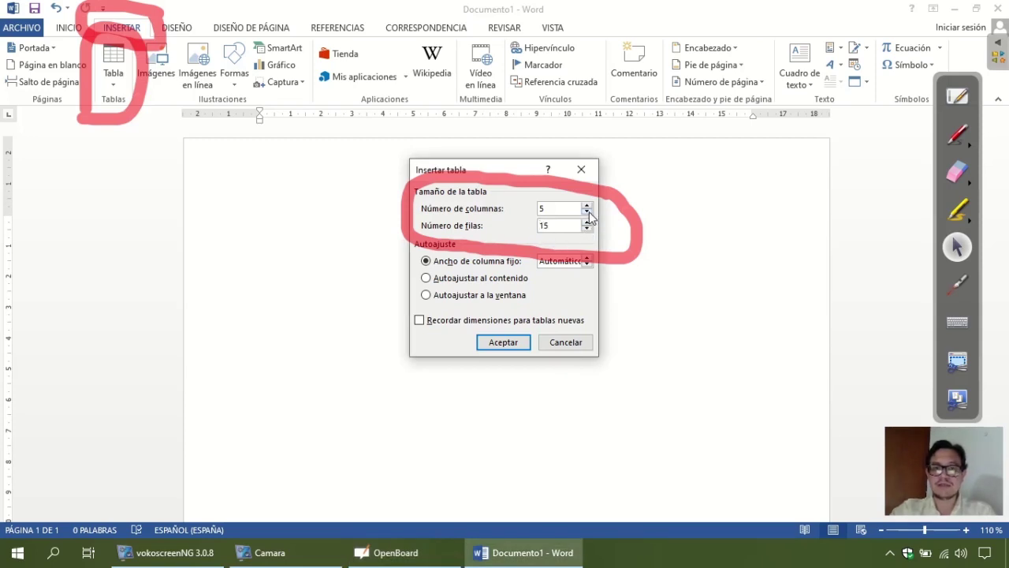
left_click(588, 211)
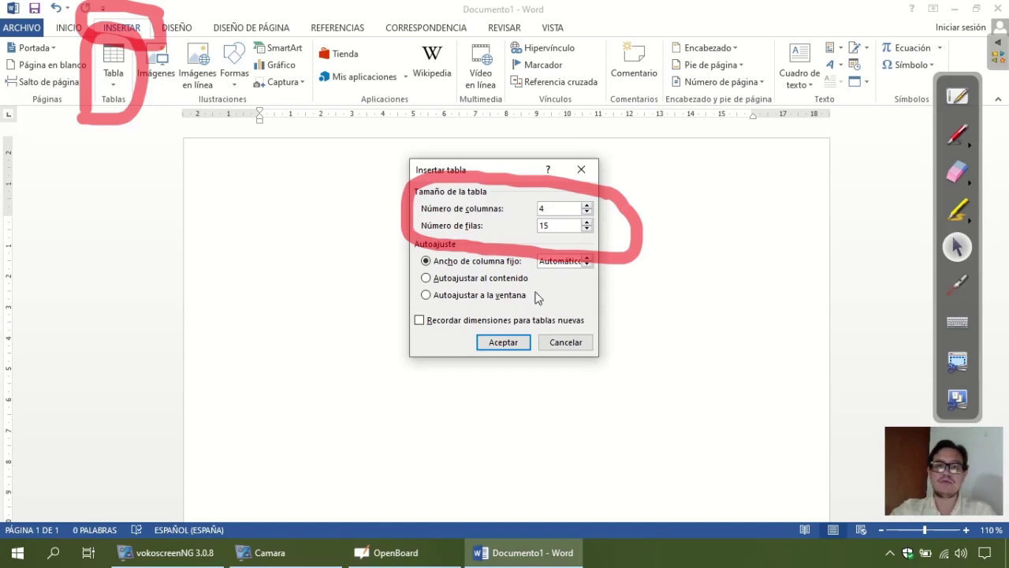
left_click(508, 344)
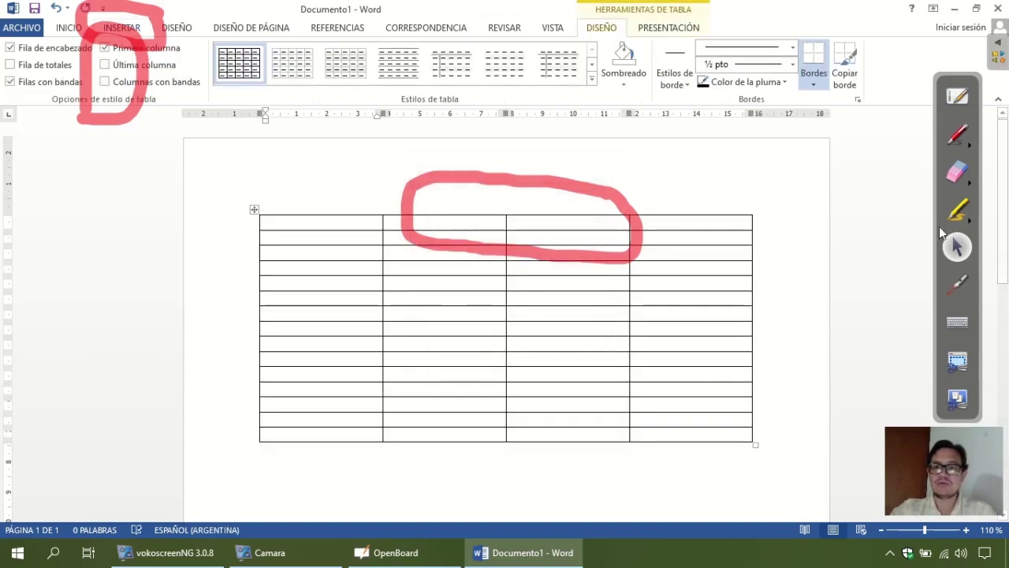
Step: Mark up the table and ribbon with red on-screen annotations
left_click(958, 172)
mouse_move(658, 210)
left_mouse_down()
mouse_move(397, 198)
mouse_move(682, 250)
left_mouse_up()
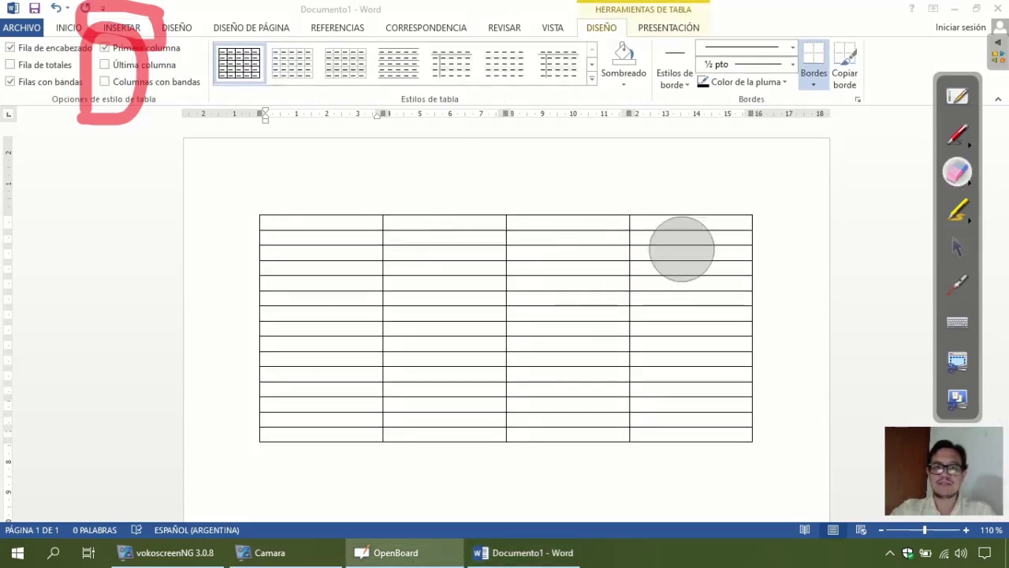
left_click(958, 247)
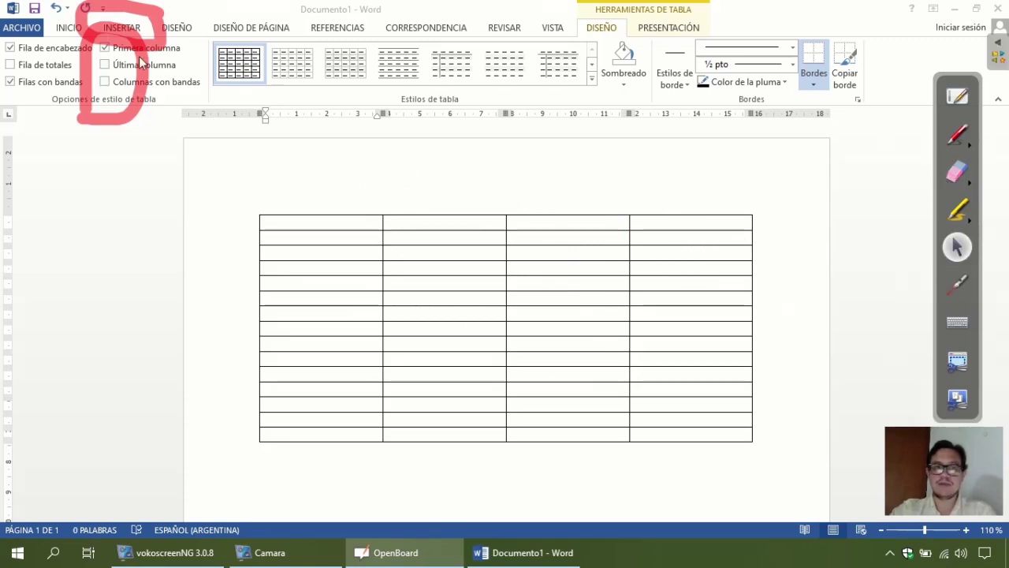
left_click(958, 171)
left_click_drag(211, 64, 118, 32)
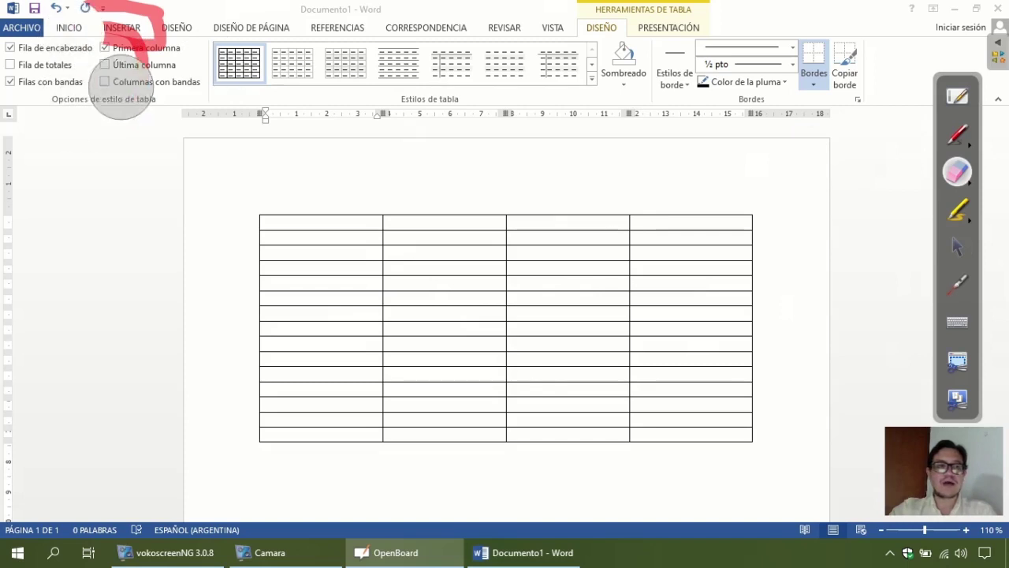
left_click(958, 247)
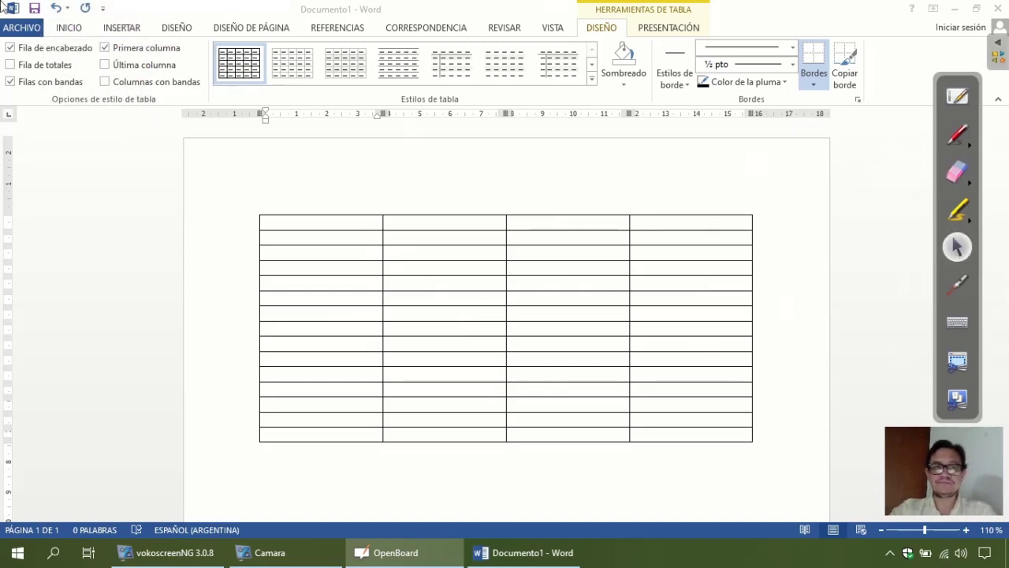
Step: Select the whole 4-by-15 table and remove it with Eliminar tabla
left_click(360, 234)
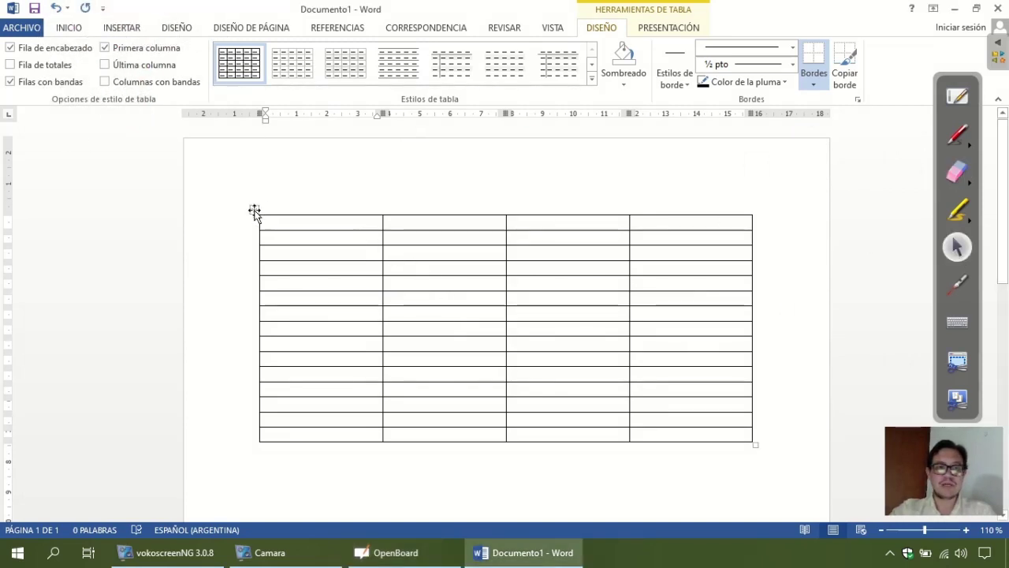
left_click(254, 212)
left_click(479, 178)
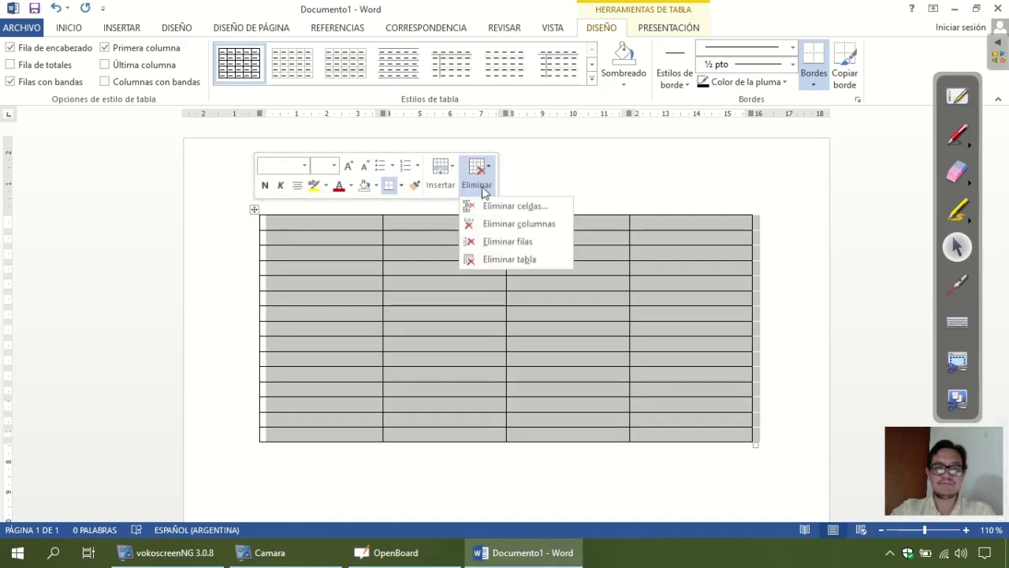
left_click(490, 262)
left_click(116, 32)
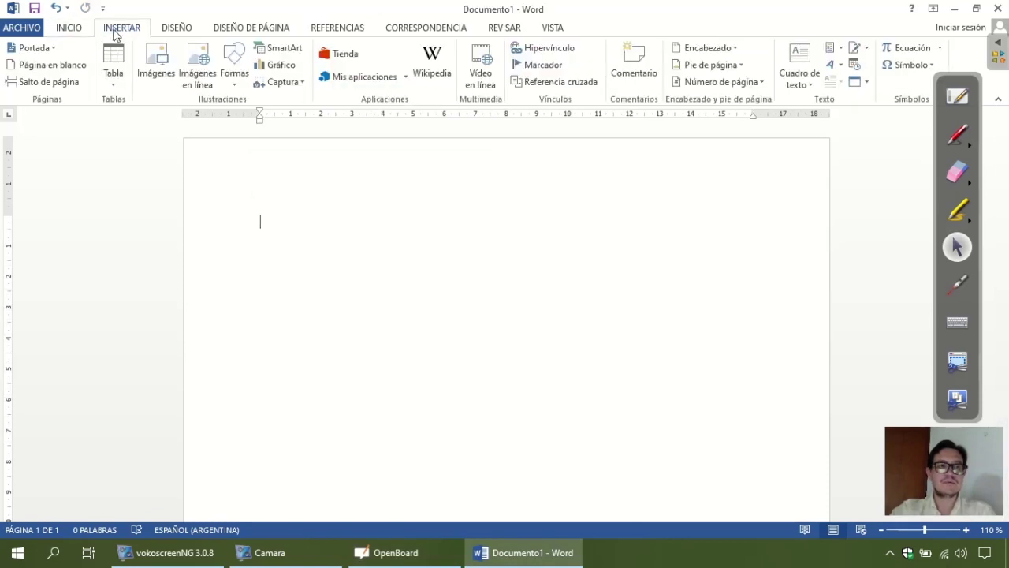
Step: Insert a 4-column by 8-row table by picking the 4x8 cell in the Tabla grid
left_click(113, 63)
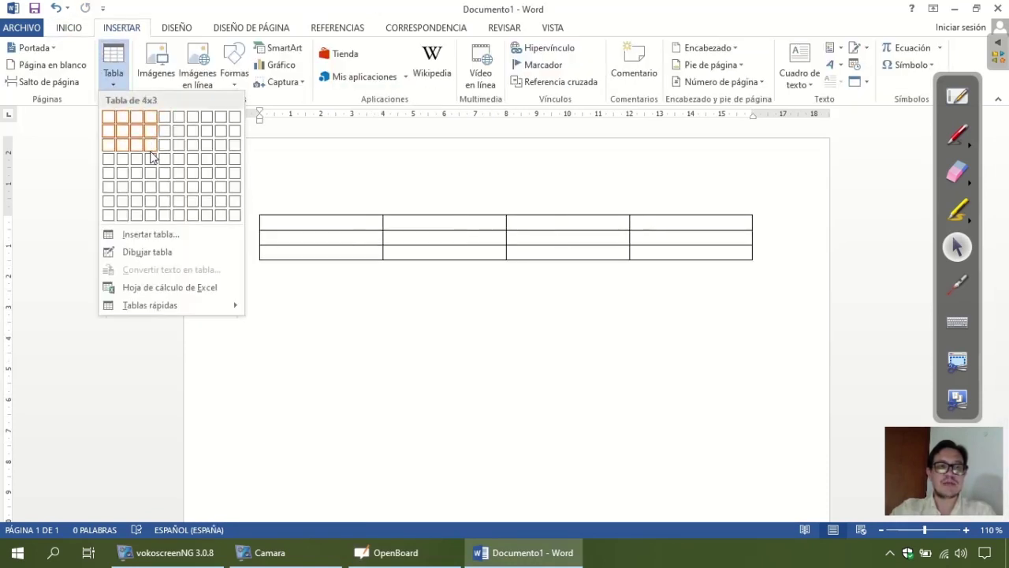
left_click(150, 214)
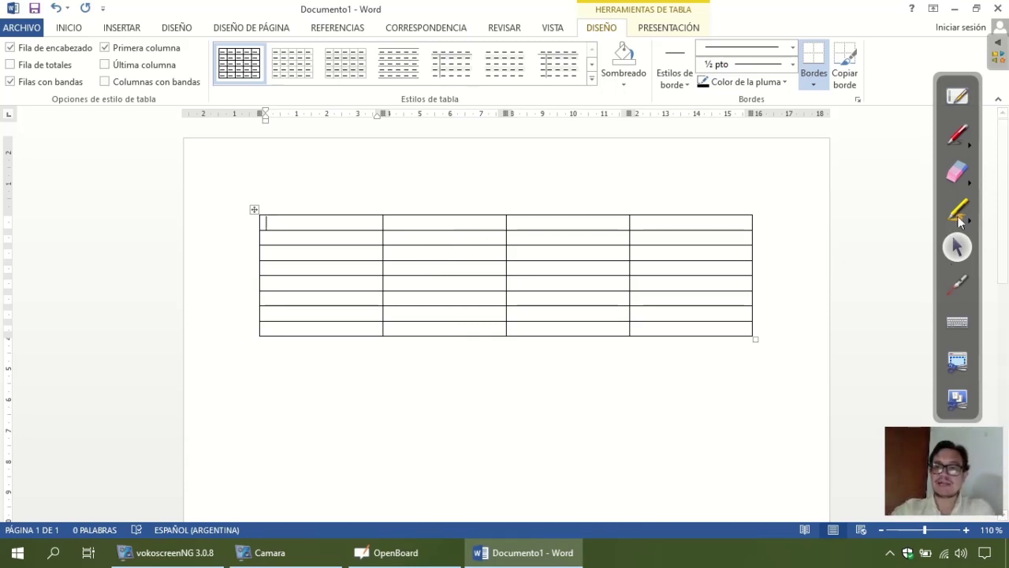
left_click(957, 209)
mouse_move(741, 31)
left_mouse_down()
mouse_move(560, 22)
mouse_move(738, 46)
left_mouse_up()
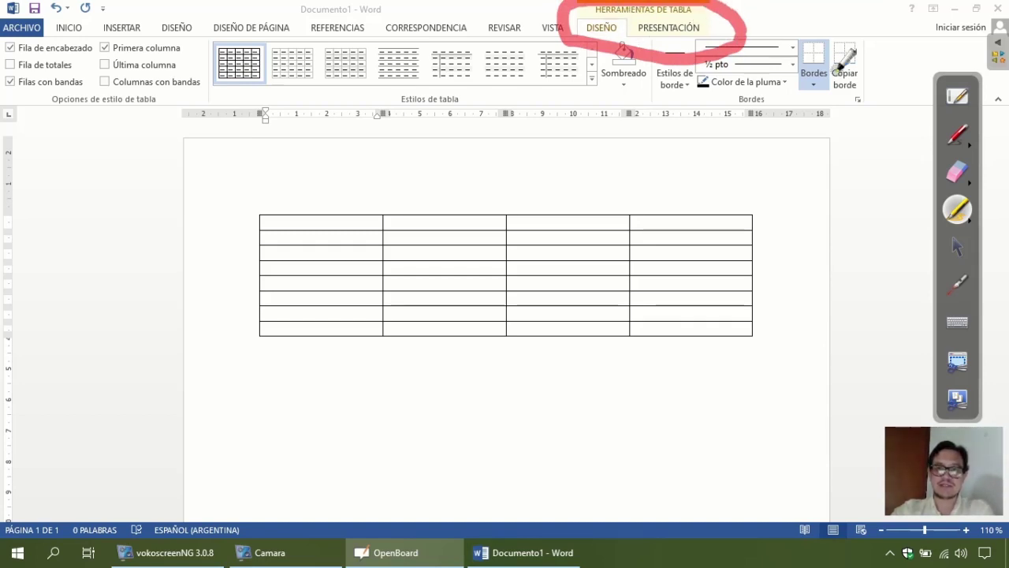
Step: Show the Presentación tools and return focus to the empty 4x8 table in Word
left_click(962, 247)
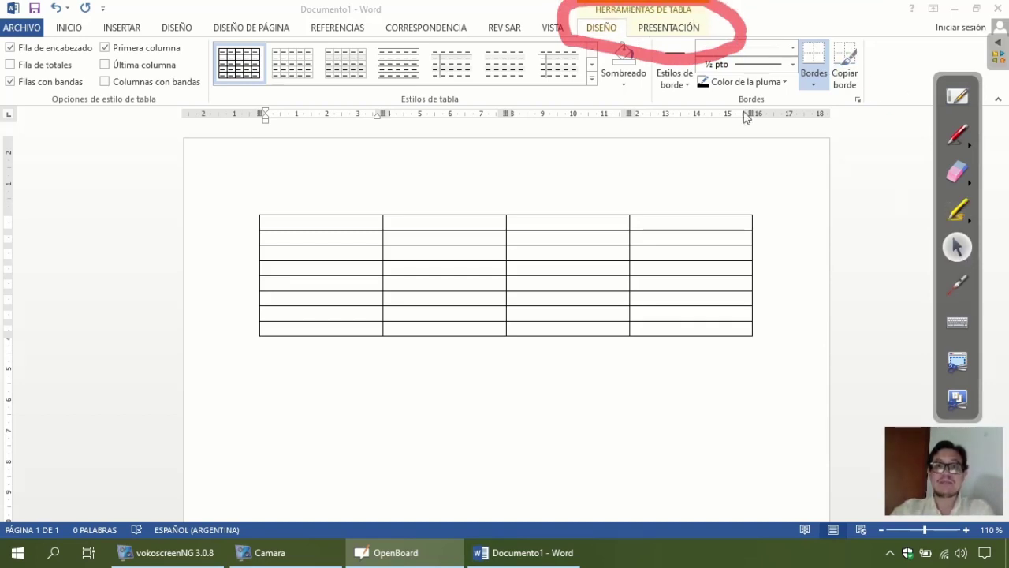
left_click(668, 30)
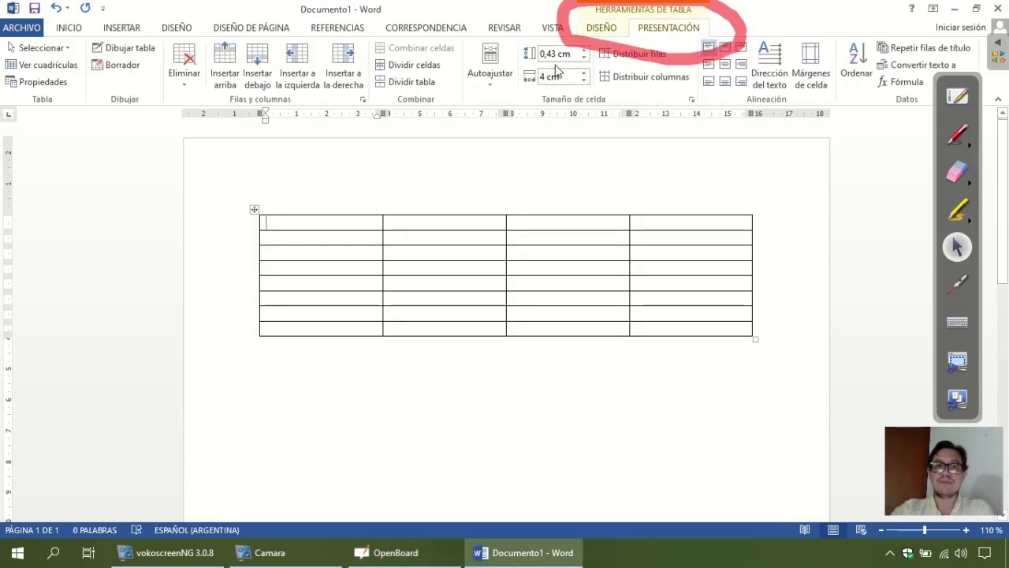
left_click(958, 209)
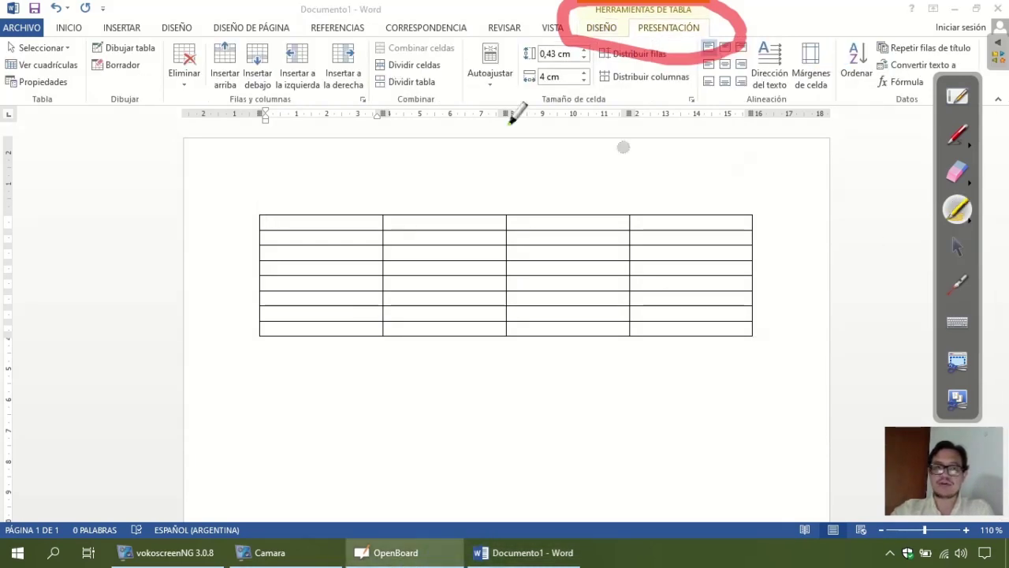
mouse_move(162, 105)
left_mouse_down()
mouse_move(360, 101)
mouse_move(236, 128)
left_mouse_up()
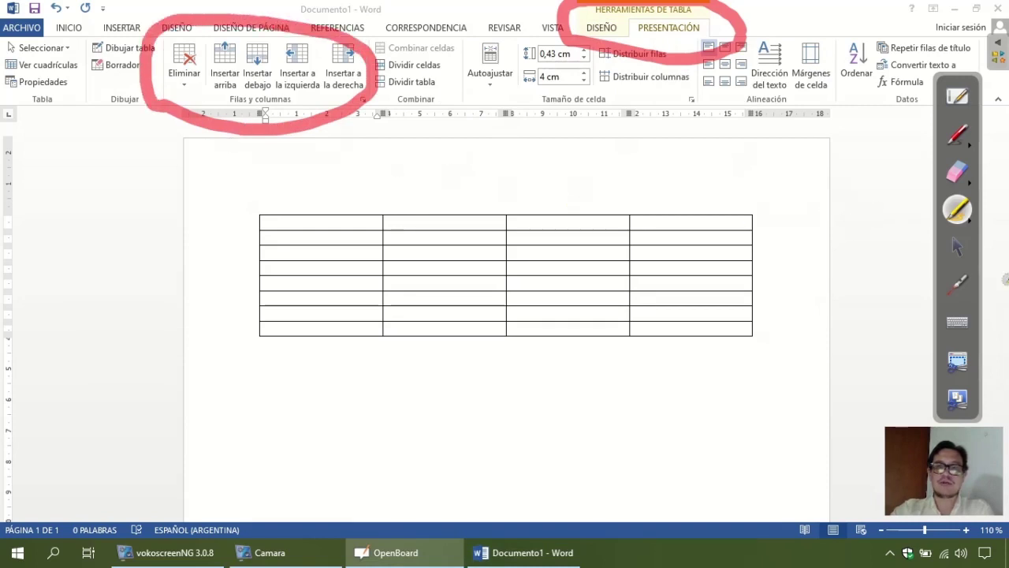
left_click(963, 247)
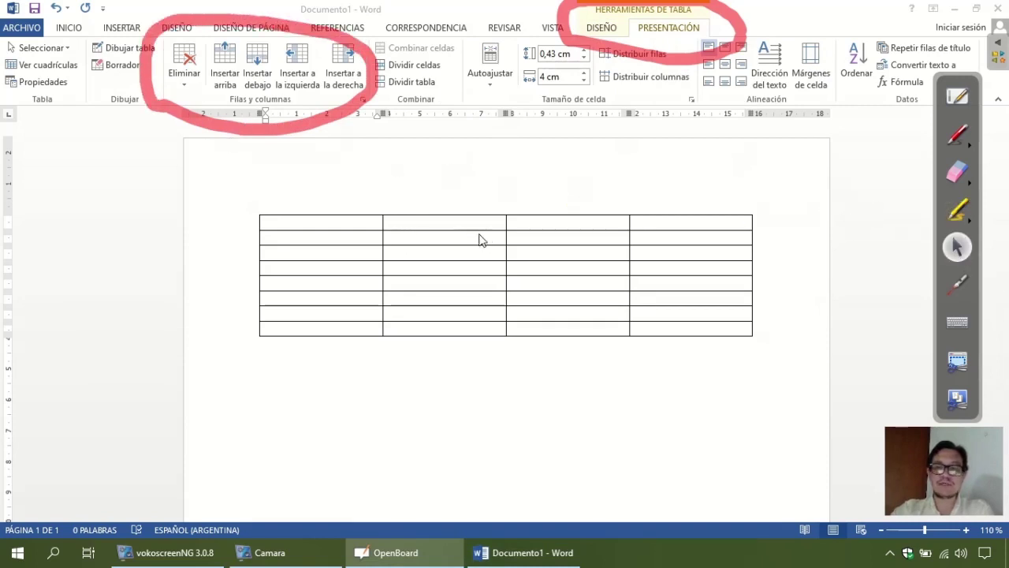
left_click(430, 269)
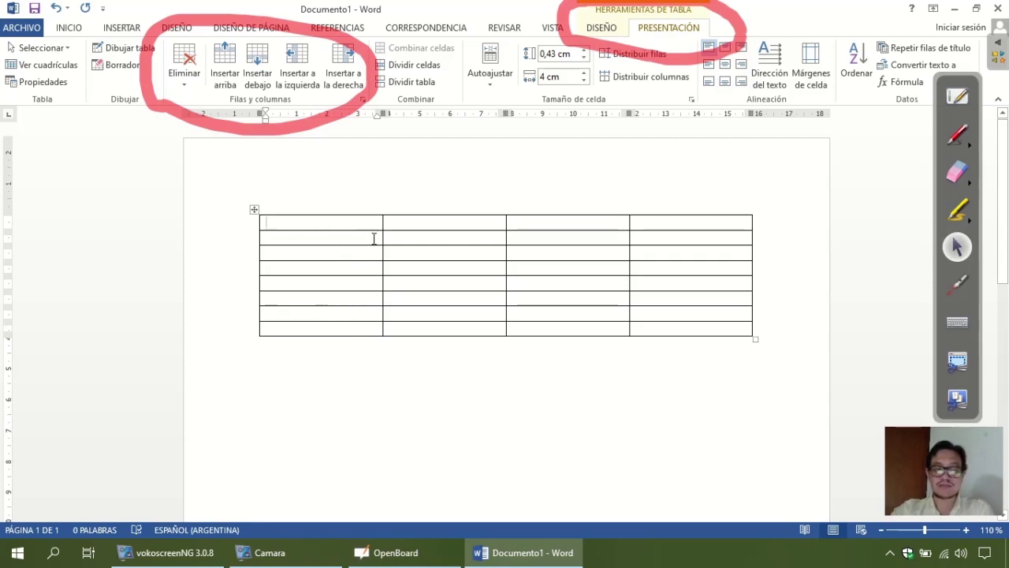
Step: Type 'Marzo' into the first cell of the sixth row
left_click(342, 267)
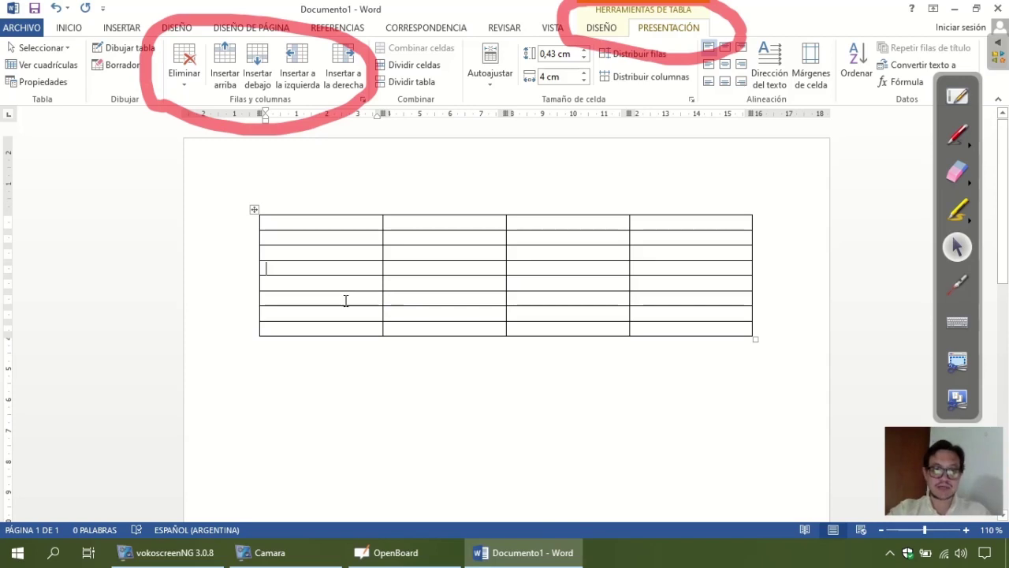
left_click(345, 300)
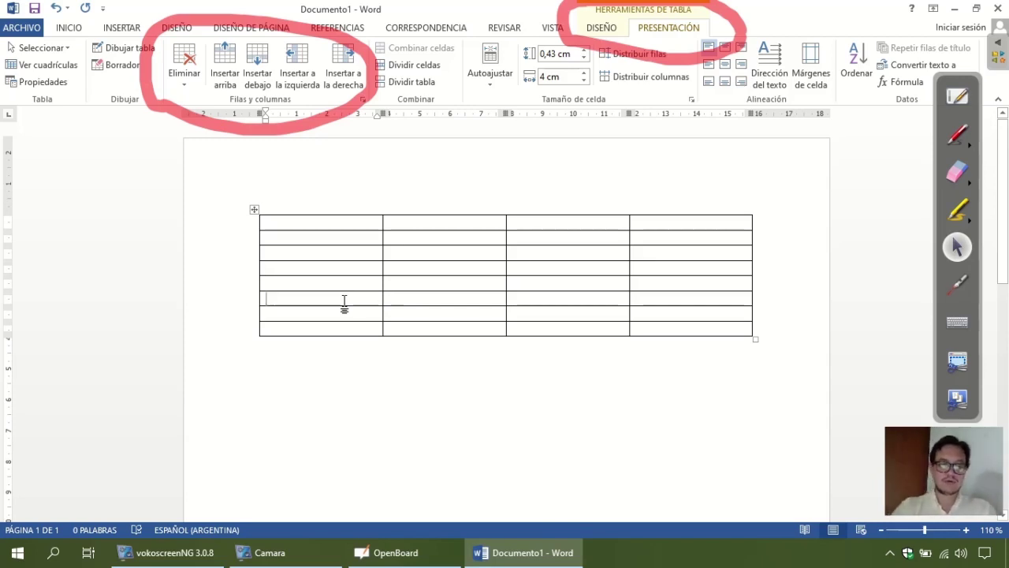
type("Mar")
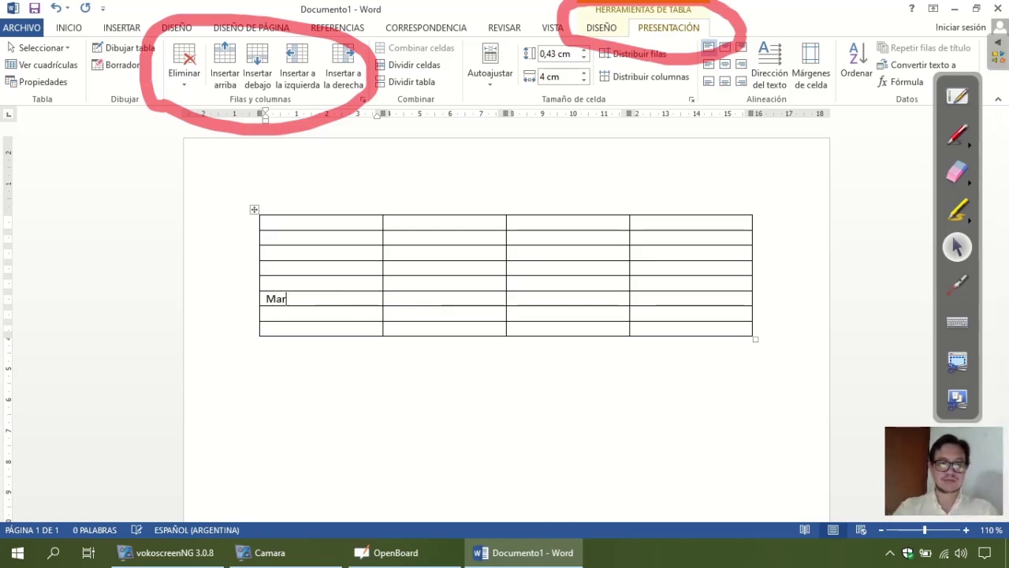
type("zo")
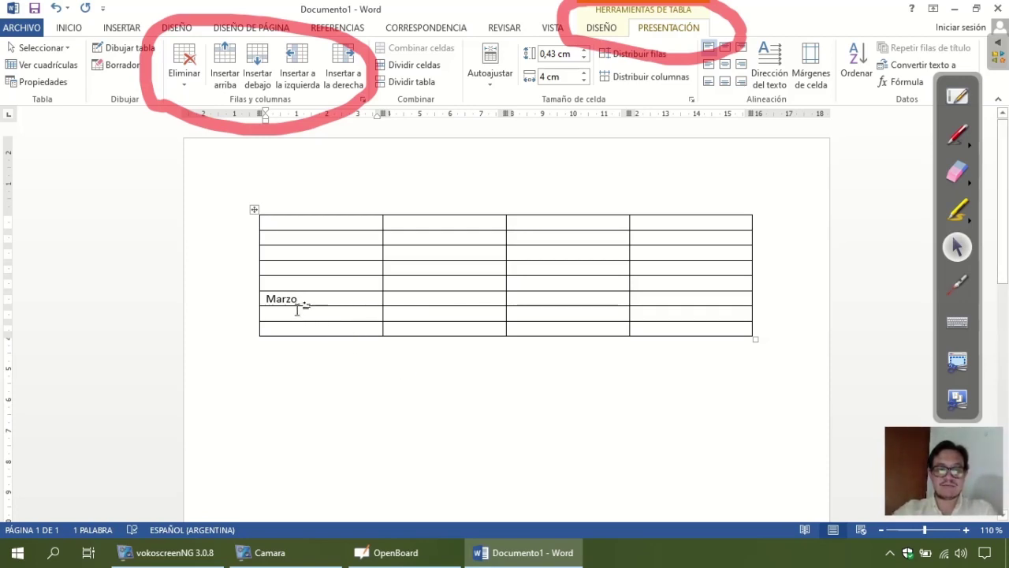
left_click_drag(301, 299, 705, 304)
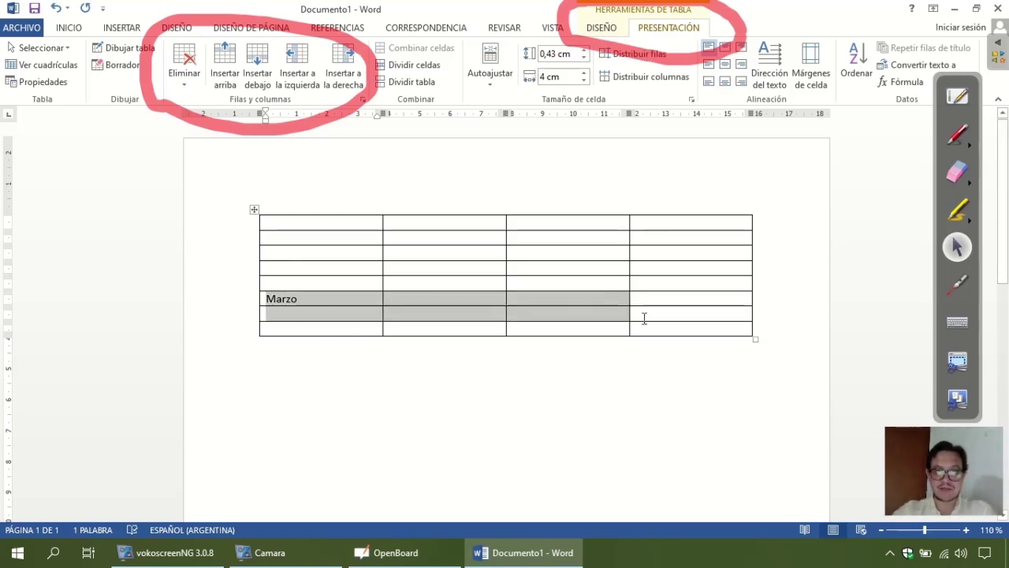
left_click(310, 315)
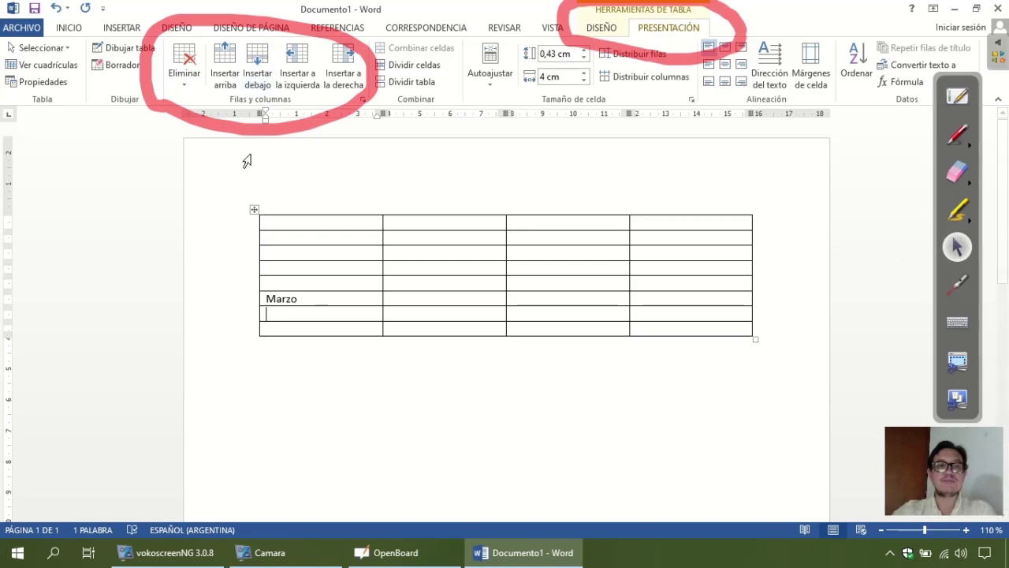
Step: Add several empty rows above and below the Marzo row
left_click(230, 77)
left_click(231, 76)
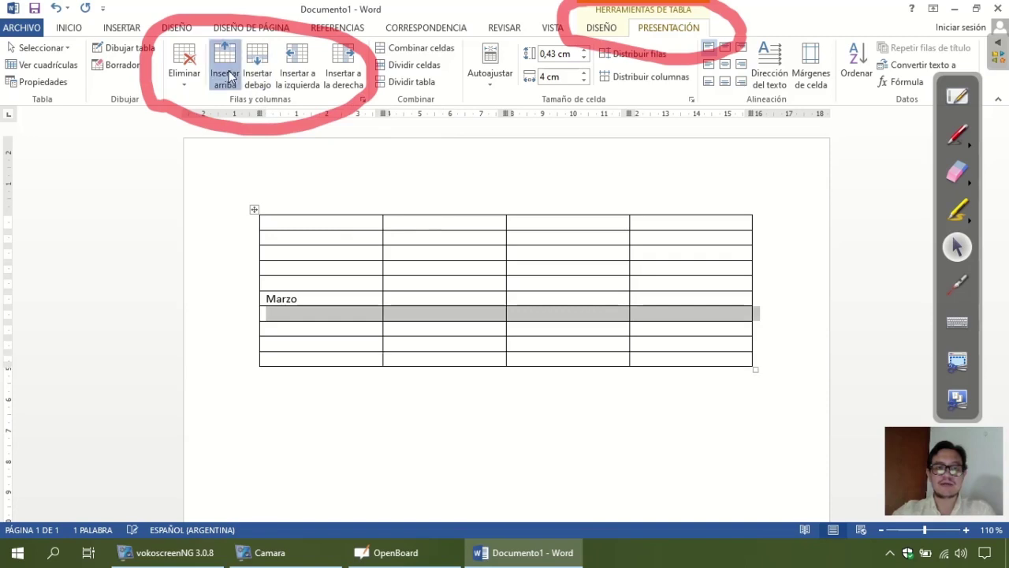
left_click(230, 76)
left_click(230, 77)
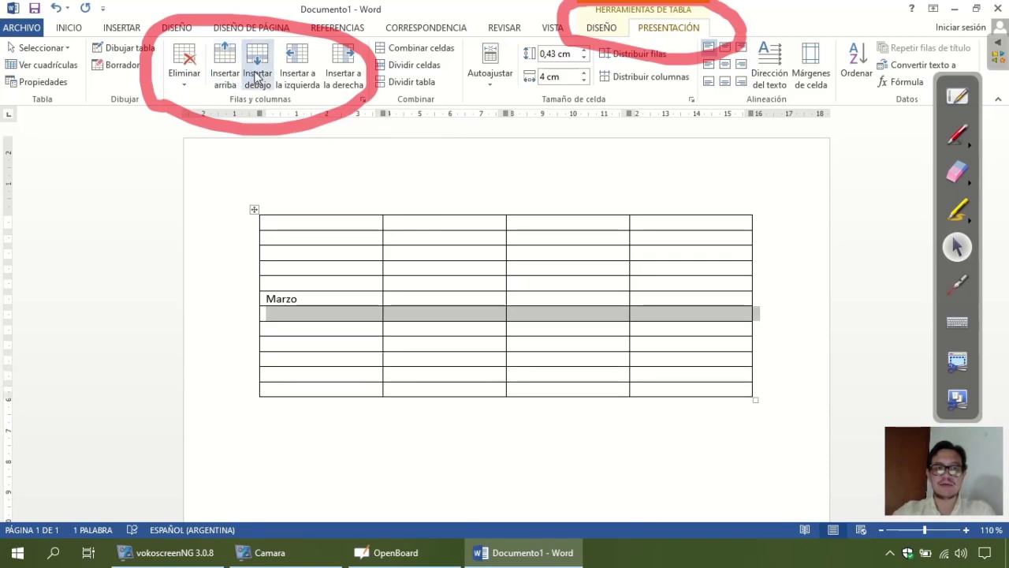
left_click(257, 77)
left_click(257, 77)
left_click(320, 374)
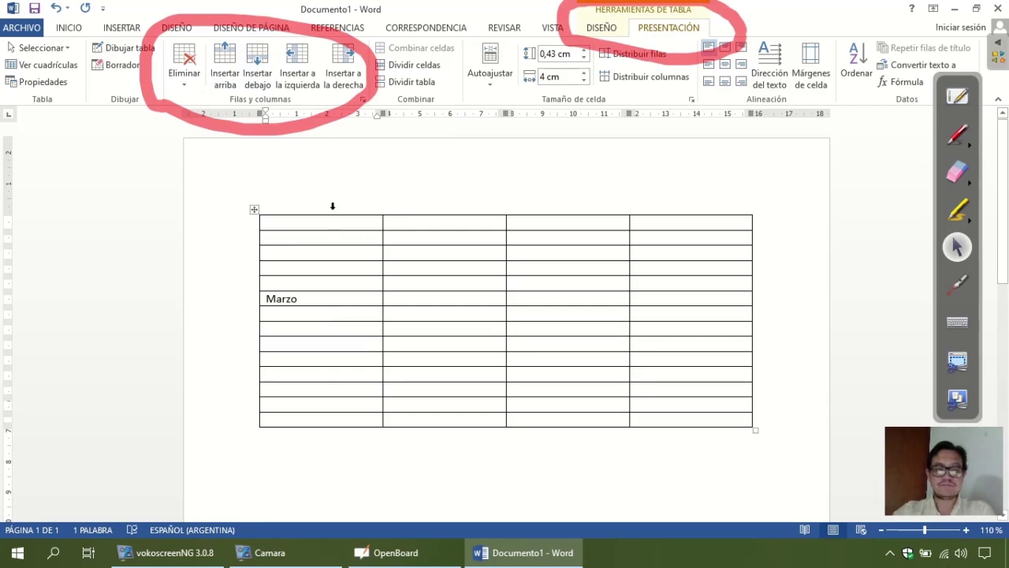
Step: Insert four more empty rows at the table's third row
left_click(333, 253)
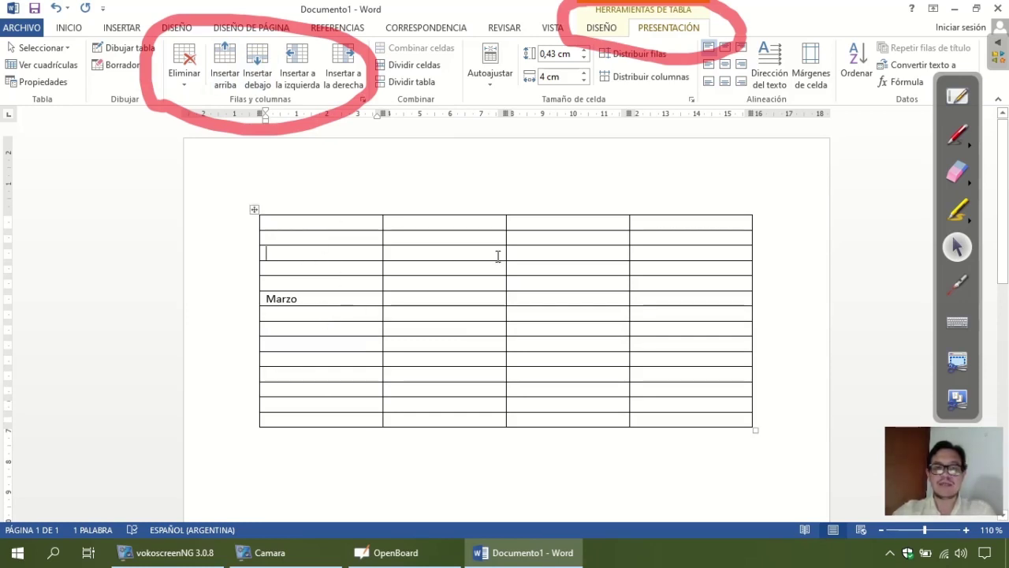
key("Tab")
key("Tab")
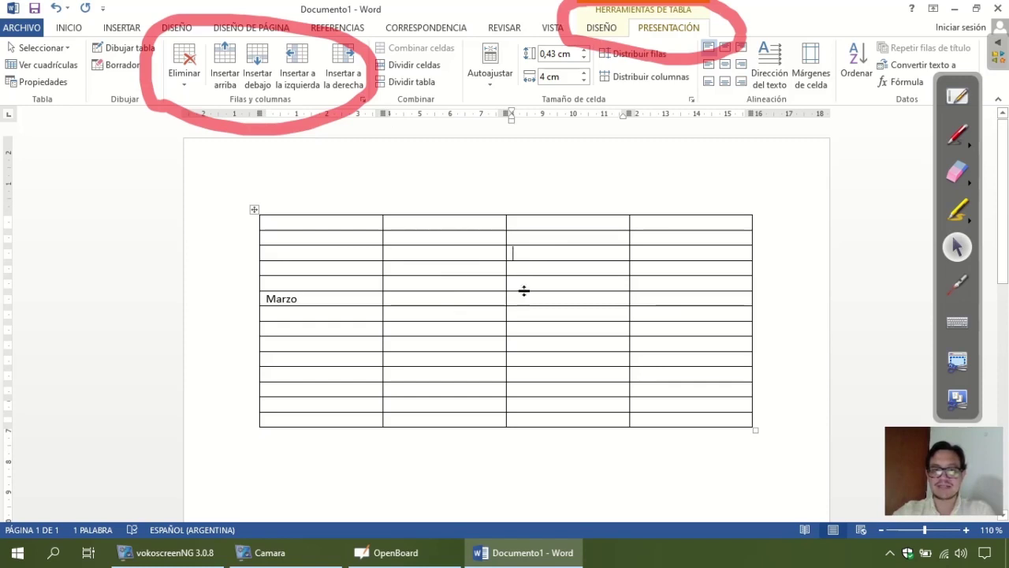
left_click(225, 65)
left_click(224, 65)
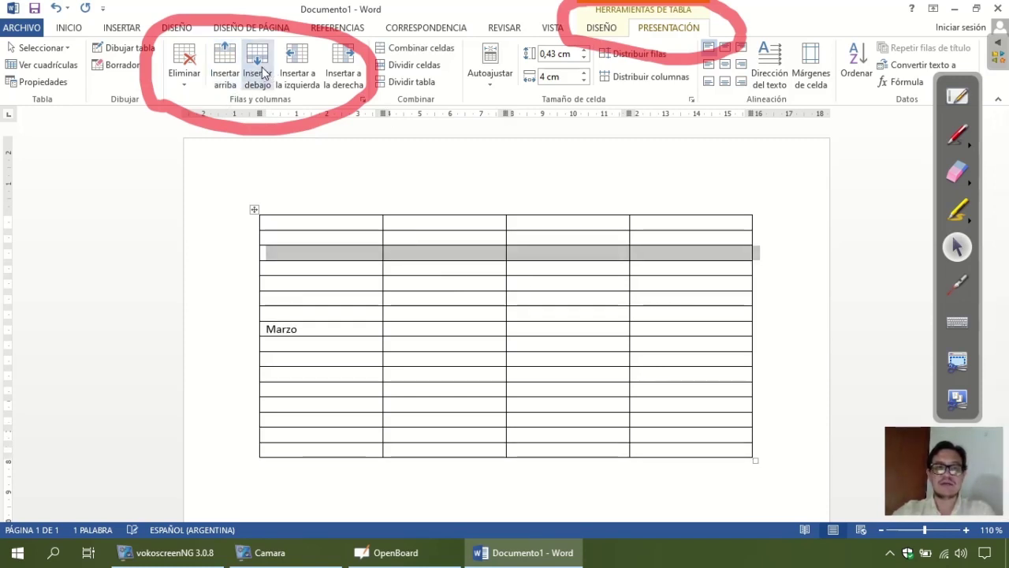
left_click(259, 72)
left_click(258, 73)
left_click(434, 266)
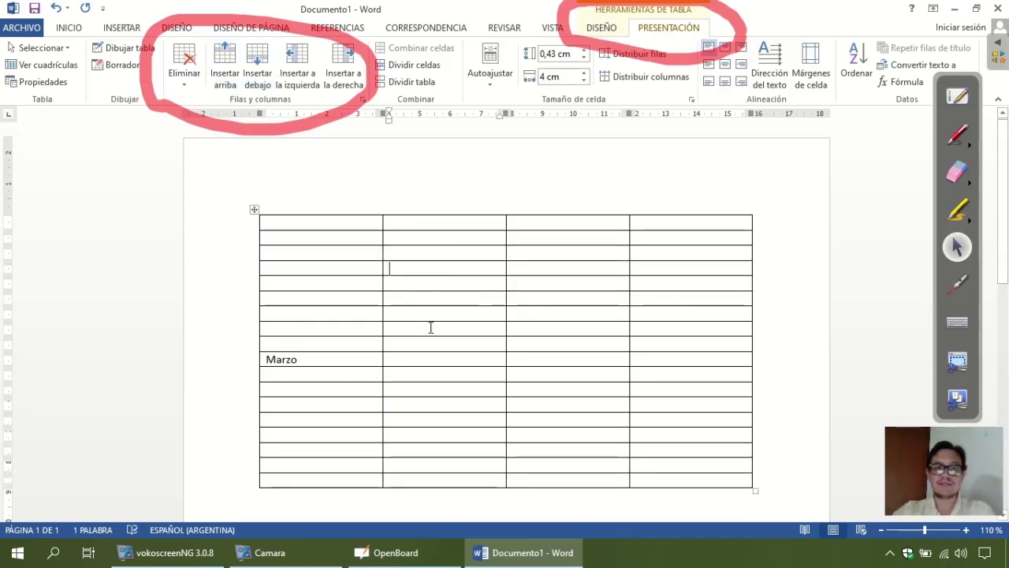
left_click(416, 254)
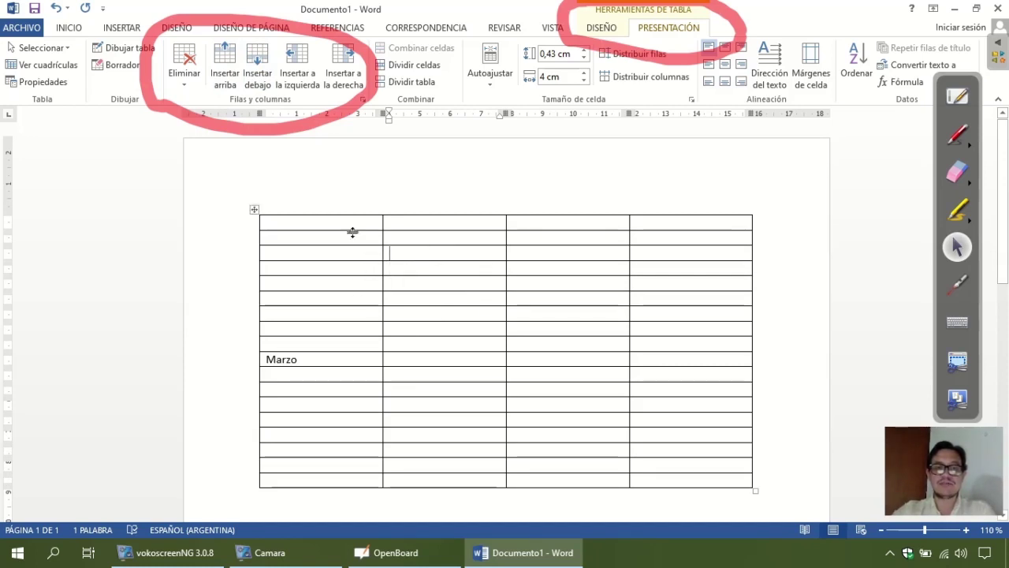
Step: Insert one column left and one right of column 2, giving six columns
left_click(298, 72)
left_click(343, 73)
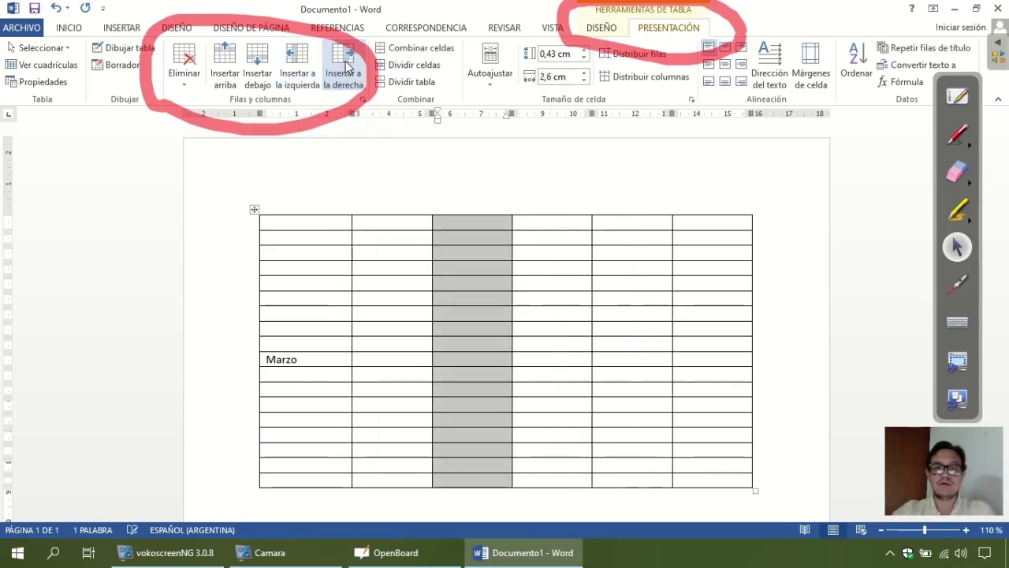
left_click(545, 254)
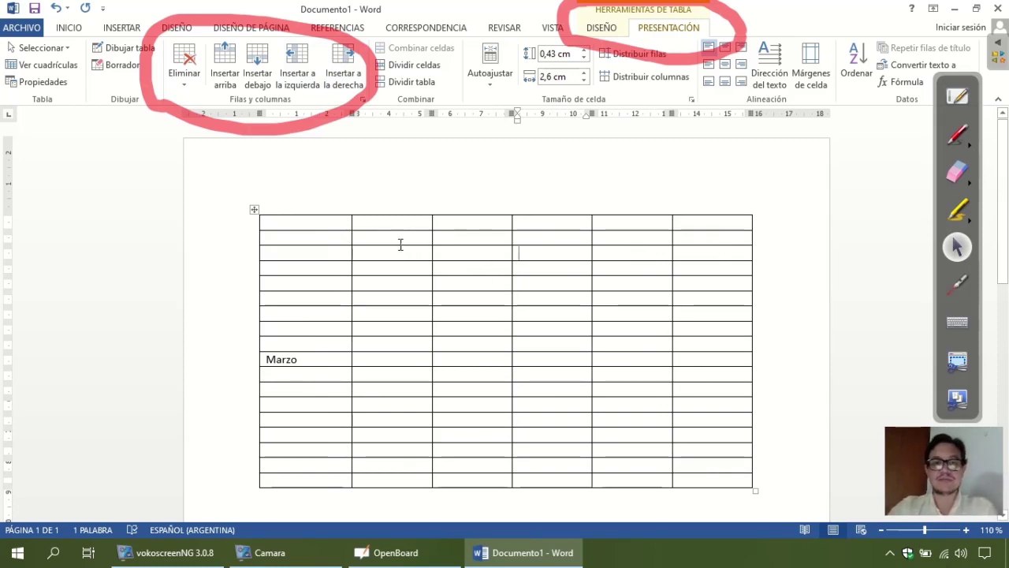
Step: Erase the red annotation circles from the screen
left_click(957, 172)
left_click_drag(669, 63, 690, 57)
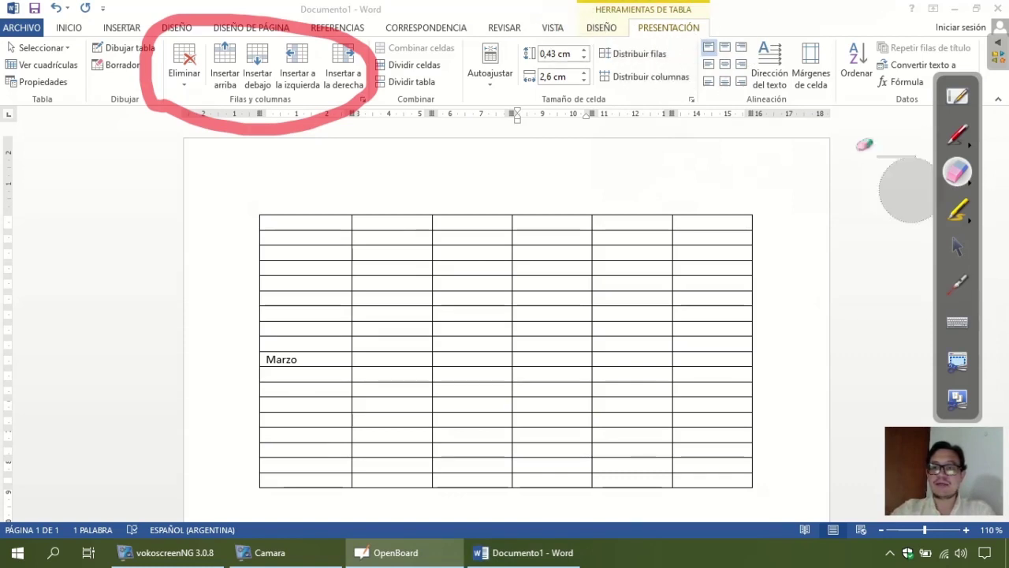
left_click_drag(394, 63, 397, 112)
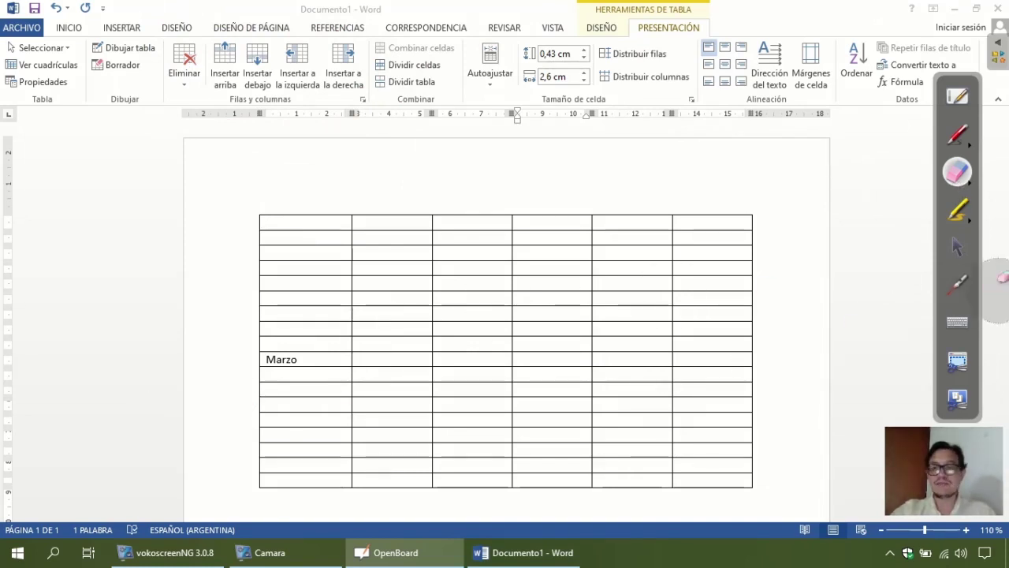
left_click(957, 247)
Step: Delete the word Marzo so every table cell is empty
left_click(314, 371)
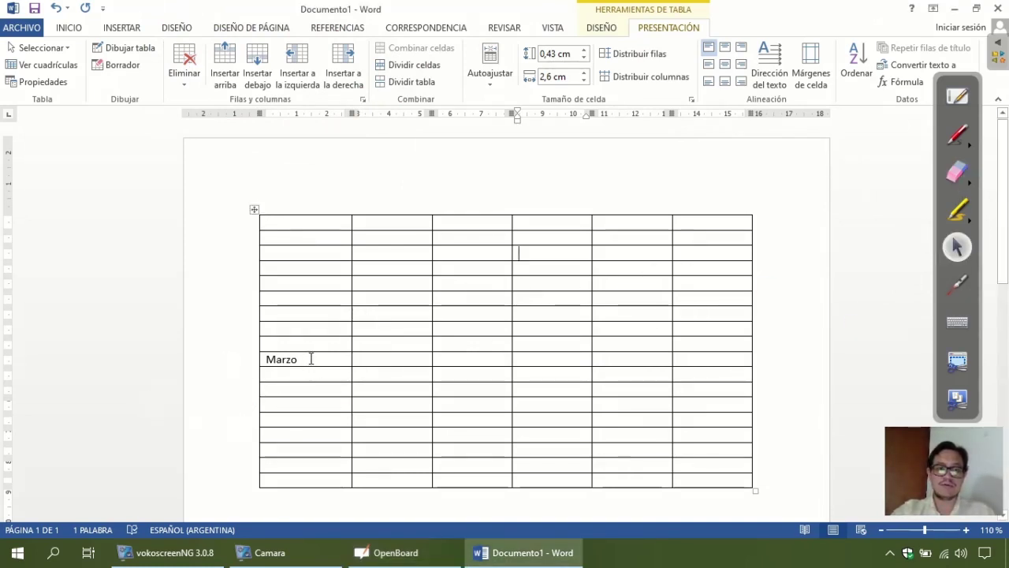
double_click(310, 357)
key("Delete")
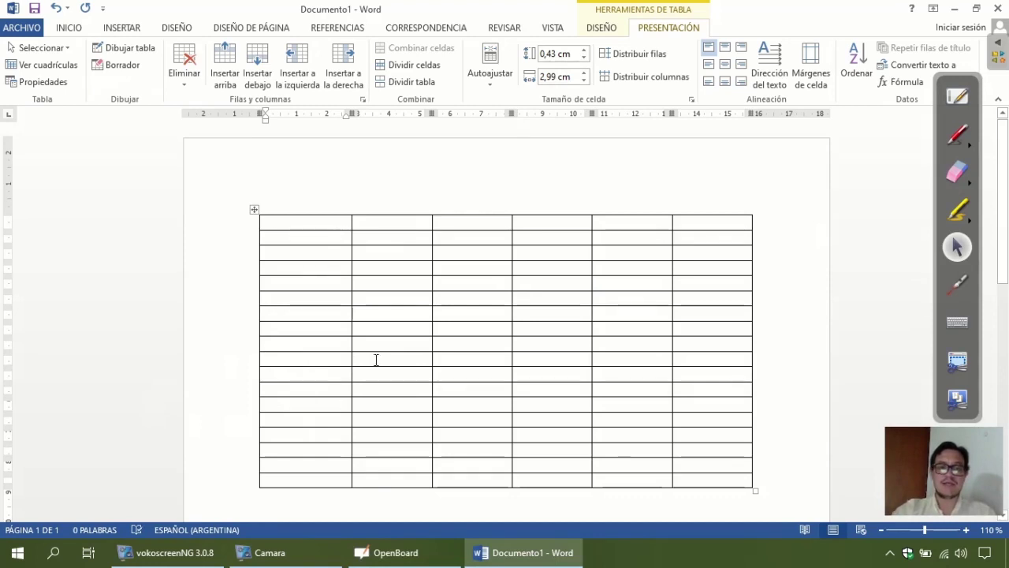
scroll(407, 284, "down", 1)
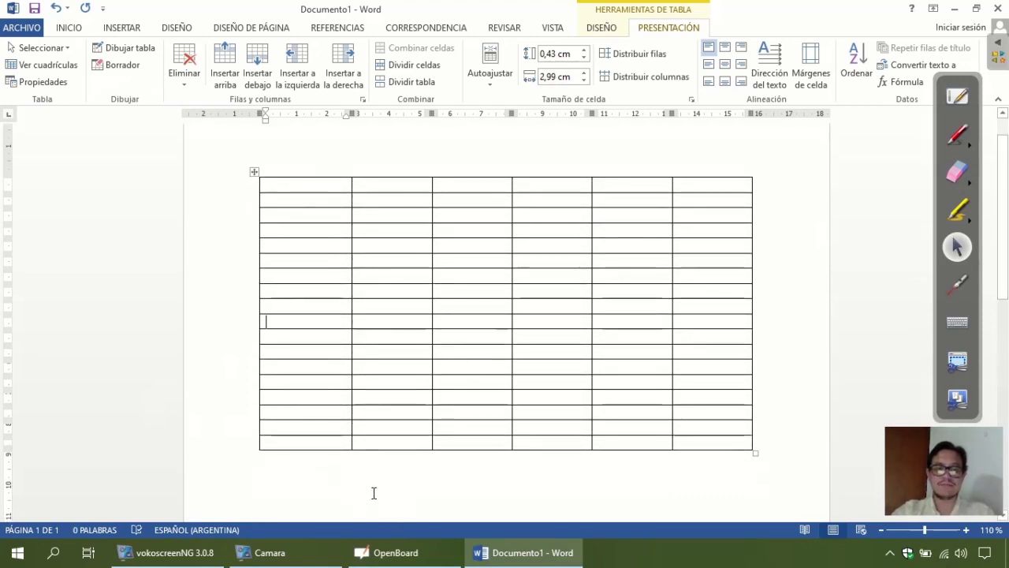
left_click(278, 475)
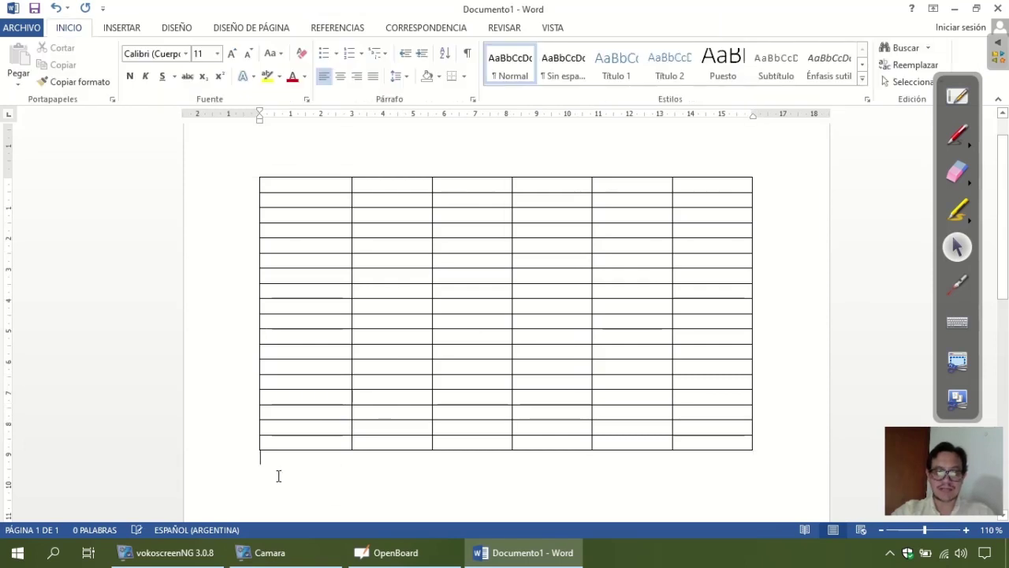
Step: Circle the spot below the table's bottom-left corner with red annotation marks
left_click(957, 208)
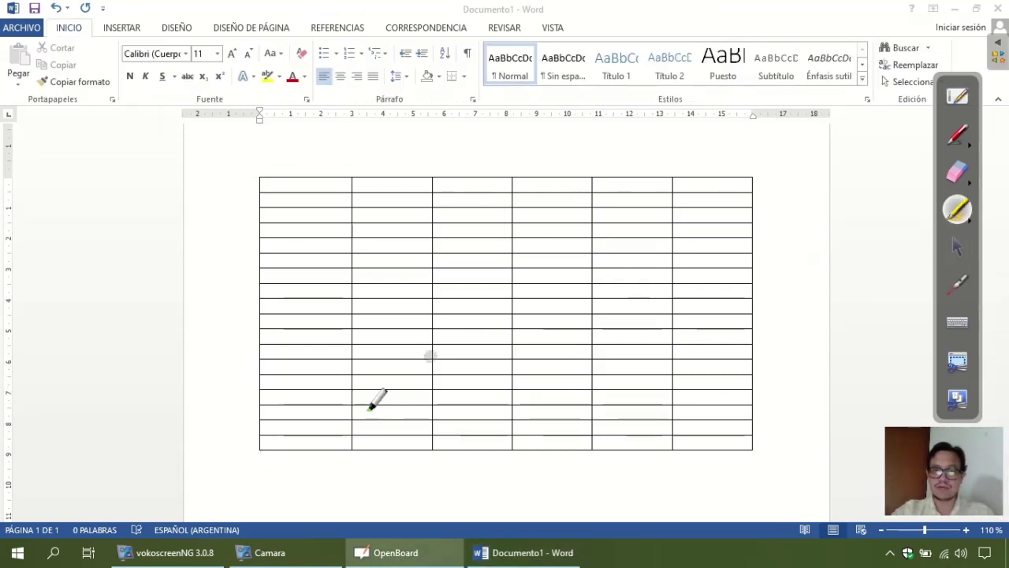
left_click_drag(257, 493, 237, 477)
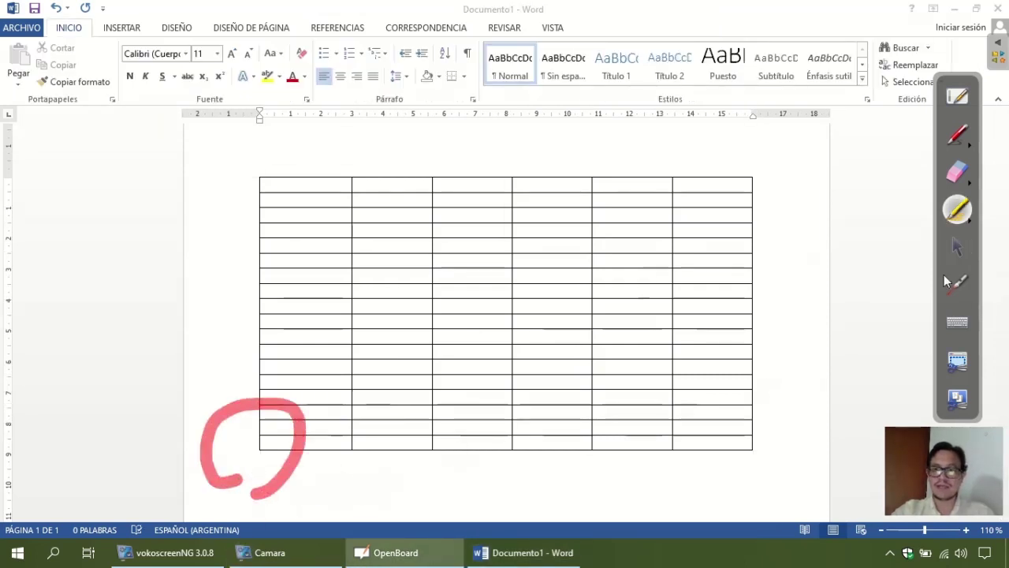
left_click(957, 247)
left_click(313, 469)
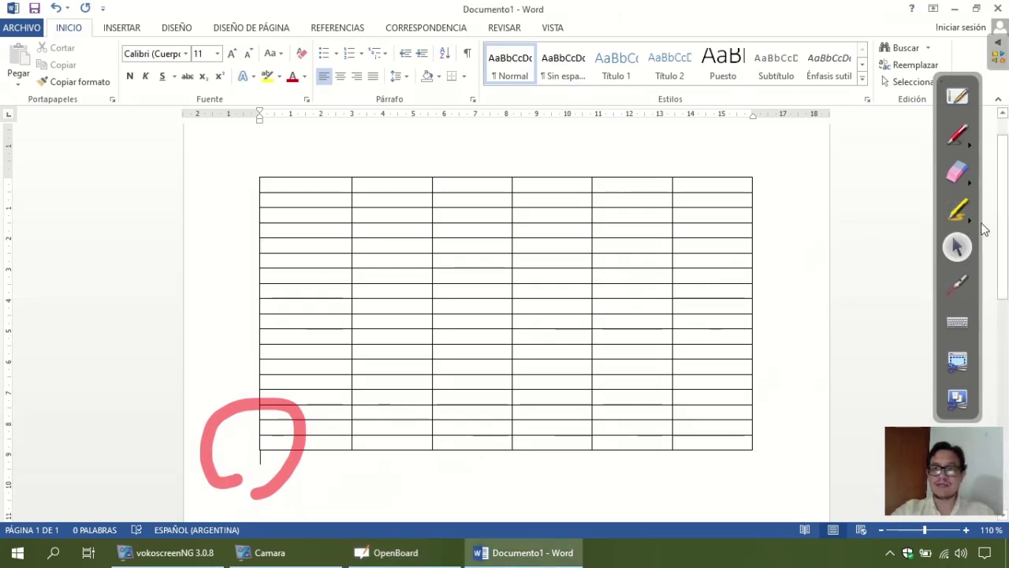
left_click(958, 208)
mouse_move(674, 5)
left_mouse_down()
mouse_move(524, 12)
mouse_move(679, 4)
left_mouse_up()
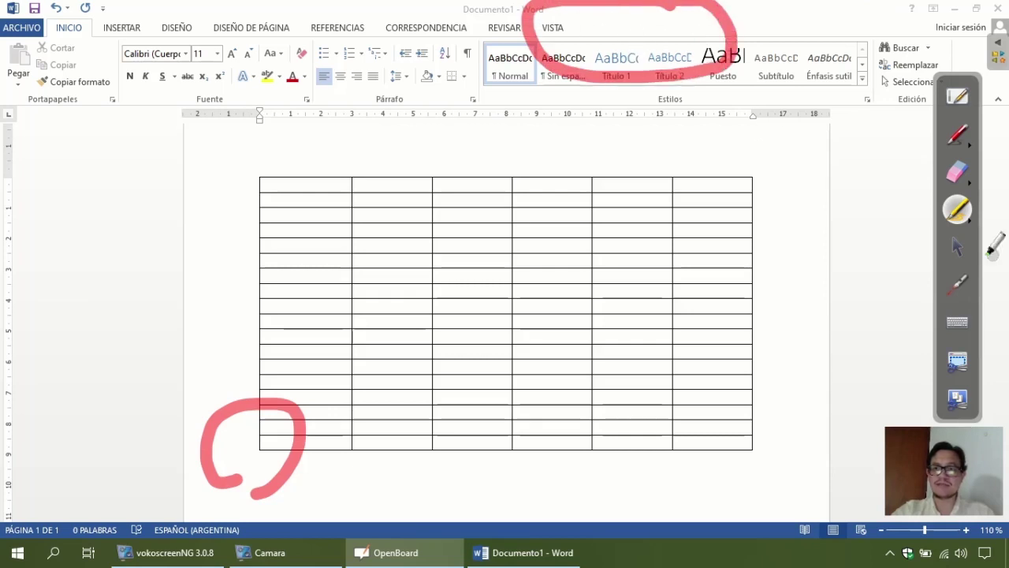
left_click(957, 247)
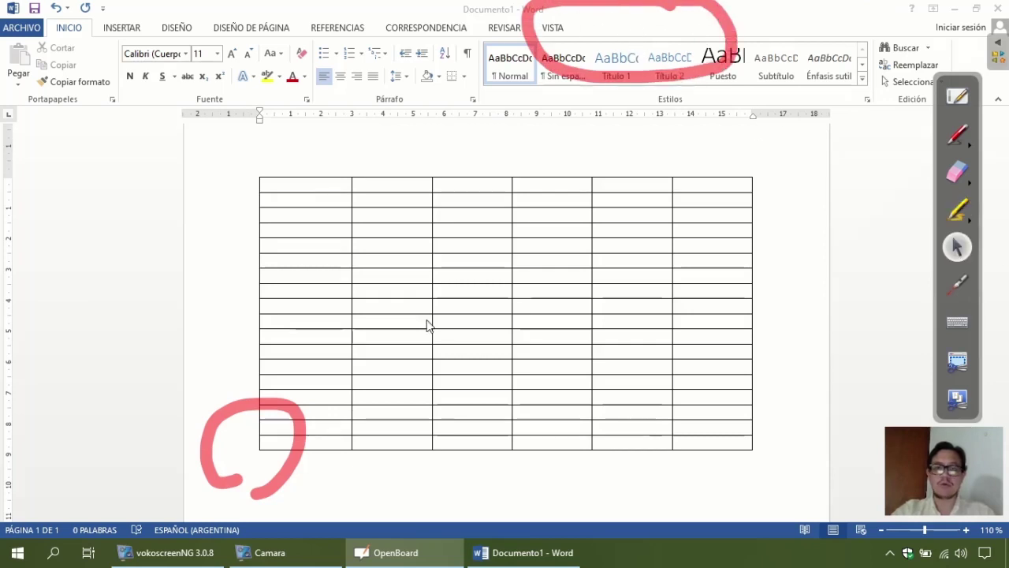
Step: Show the table DISEÑO and PRESENTACIÓN tabs, then erase the red annotation loops
left_click(473, 293)
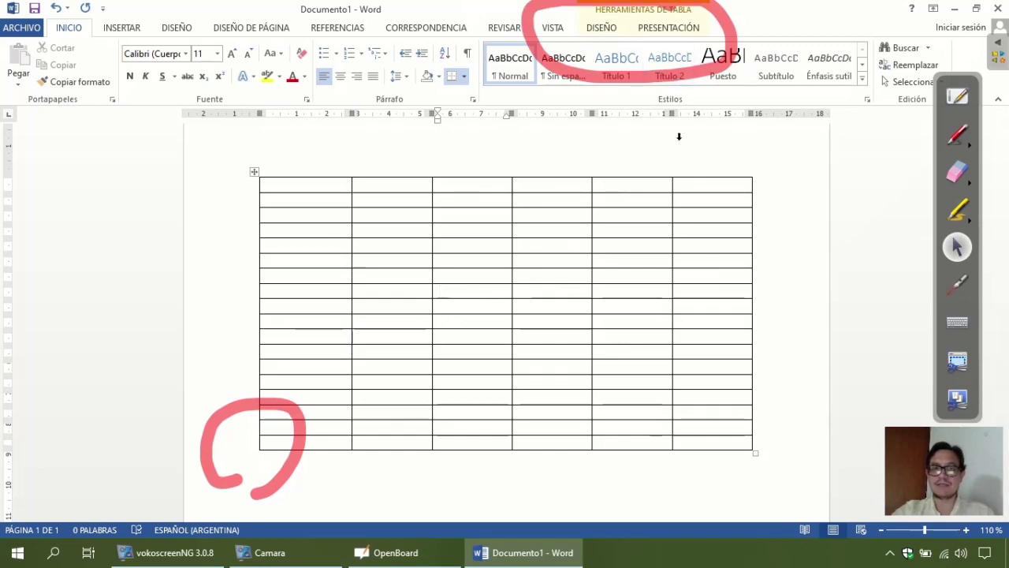
left_click(626, 29)
left_click(679, 27)
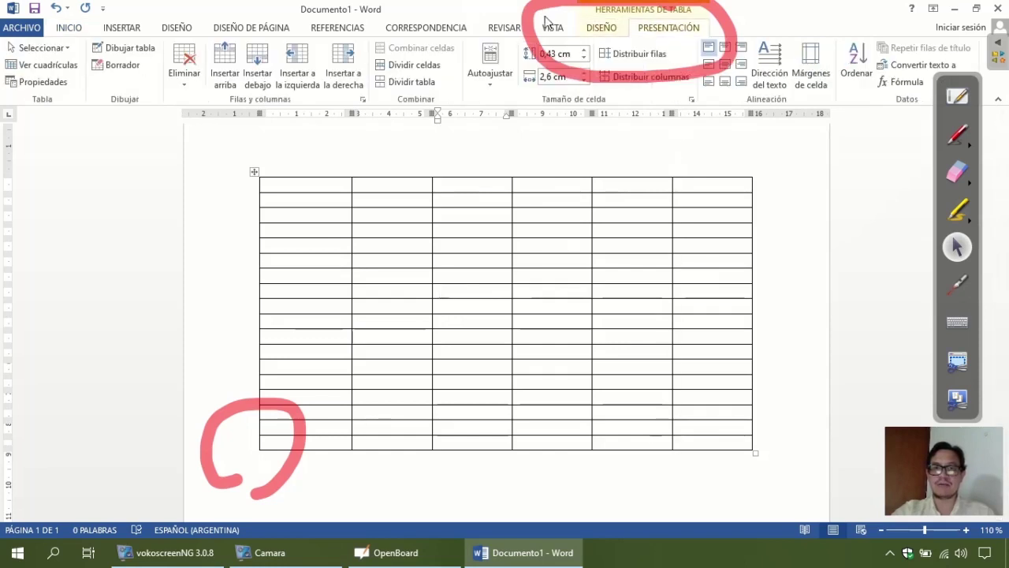
left_click(958, 173)
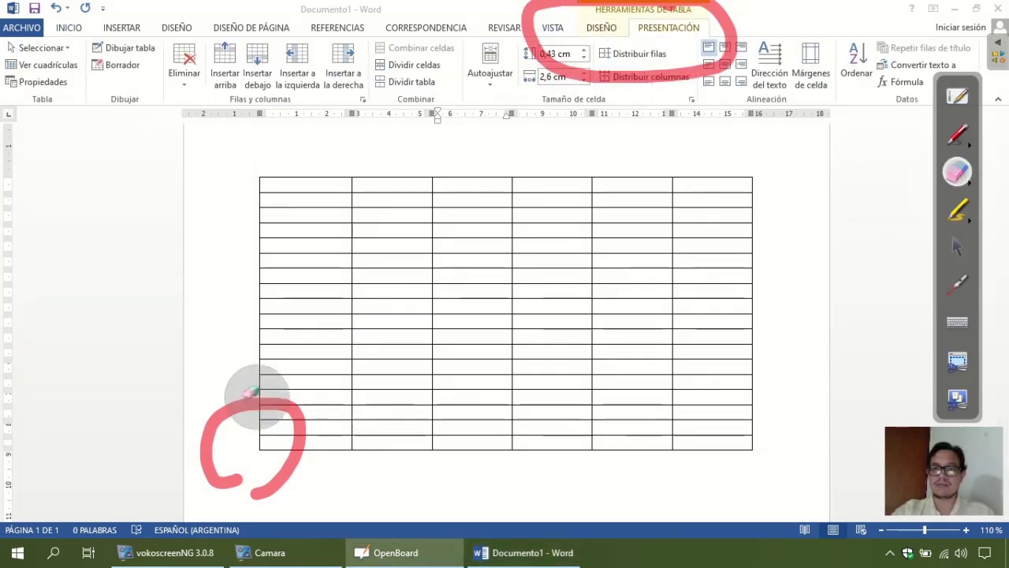
left_click_drag(255, 401, 318, 453)
left_click_drag(580, 122, 527, 9)
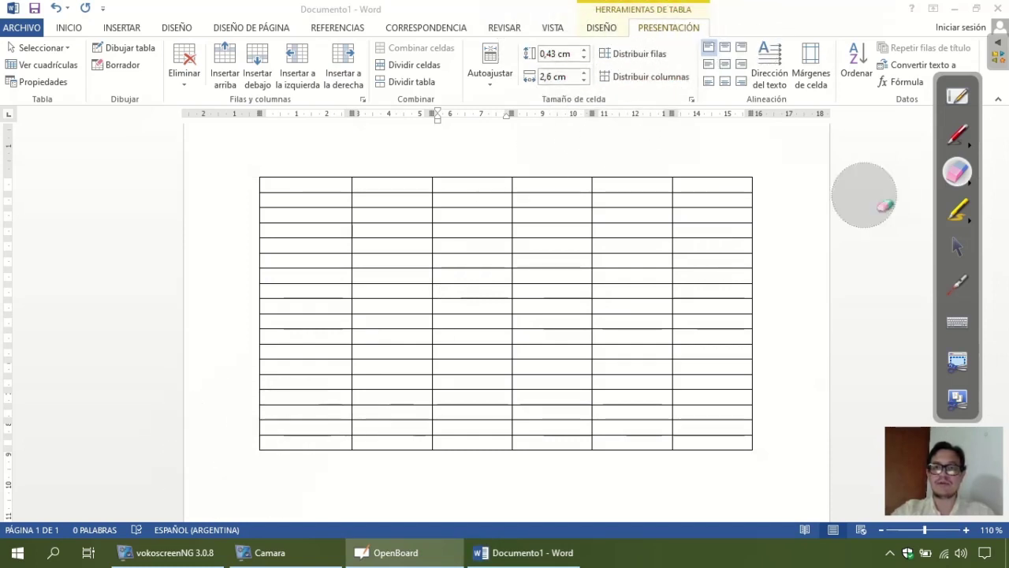
left_click(958, 247)
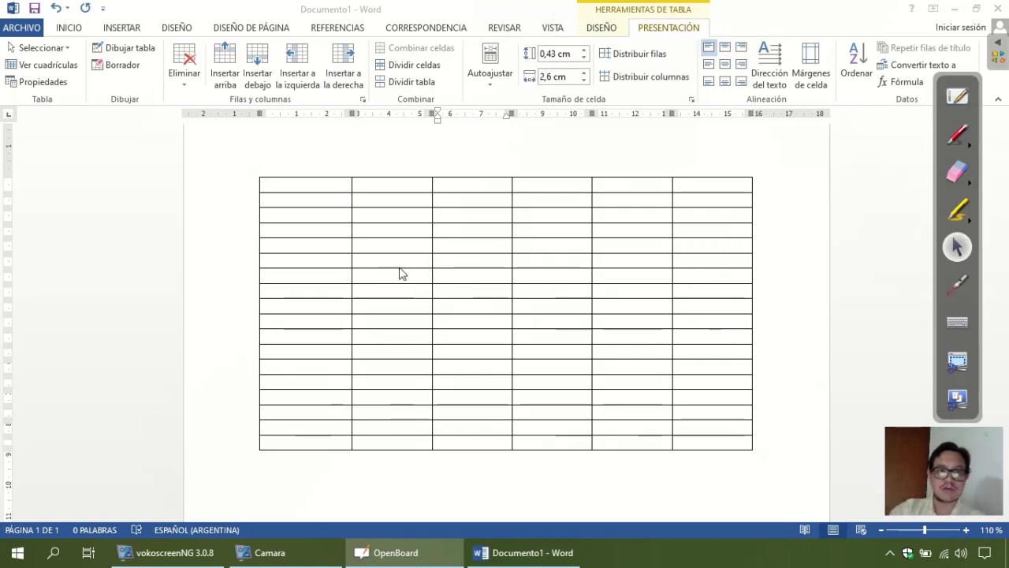
left_click(399, 248)
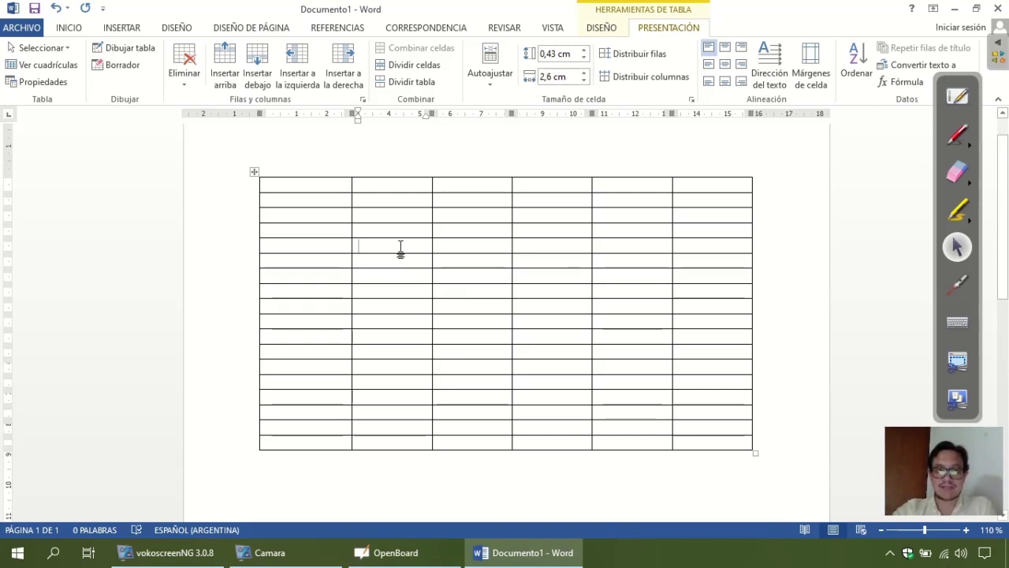
left_click(374, 242, "shift")
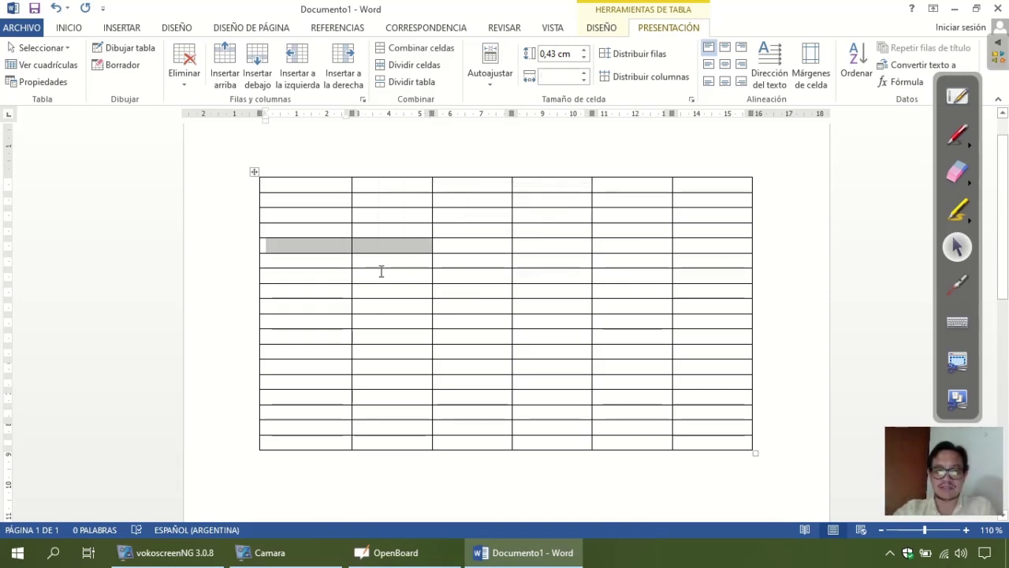
left_click(401, 199)
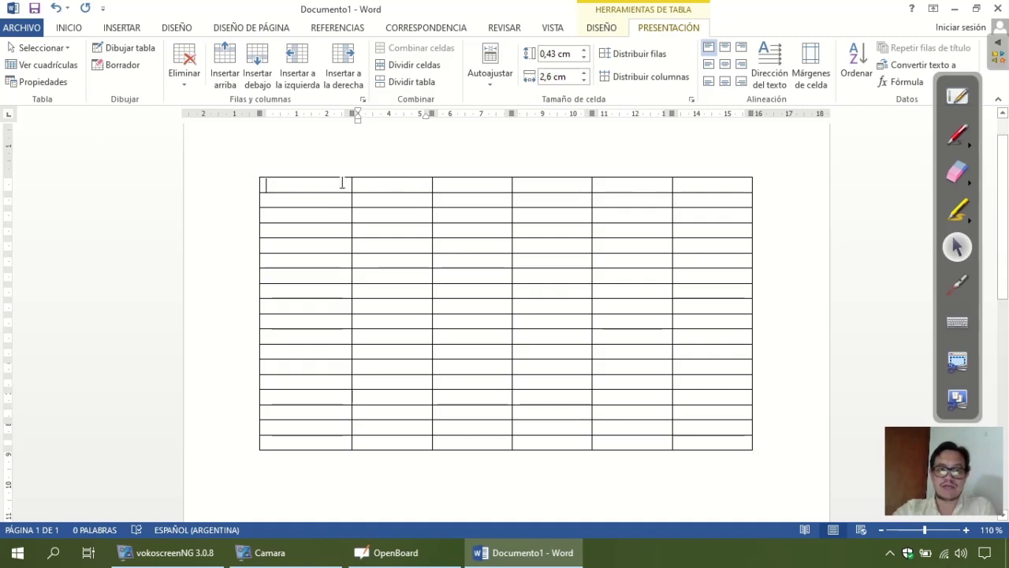
left_click_drag(342, 184, 697, 195)
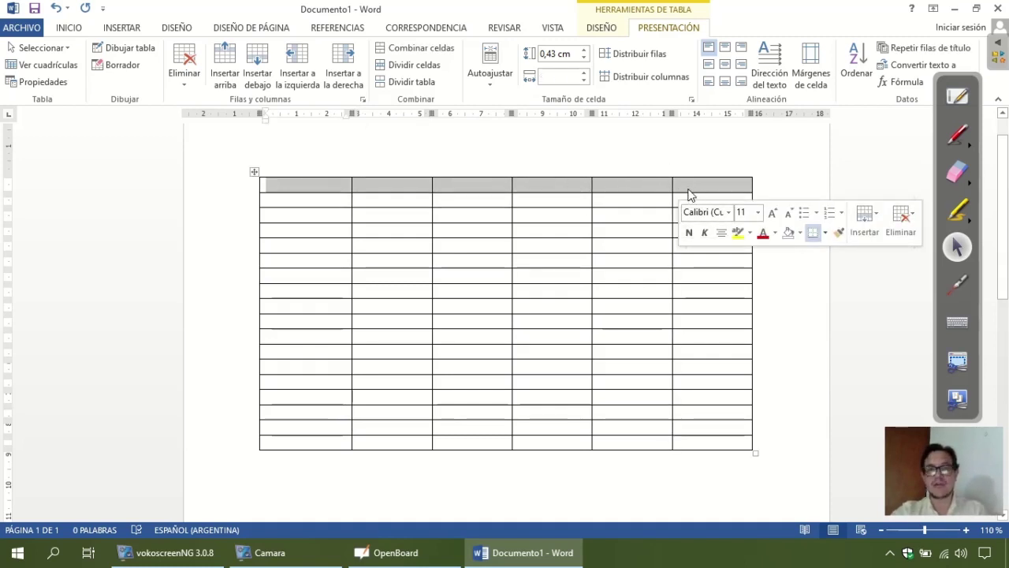
left_click(371, 194)
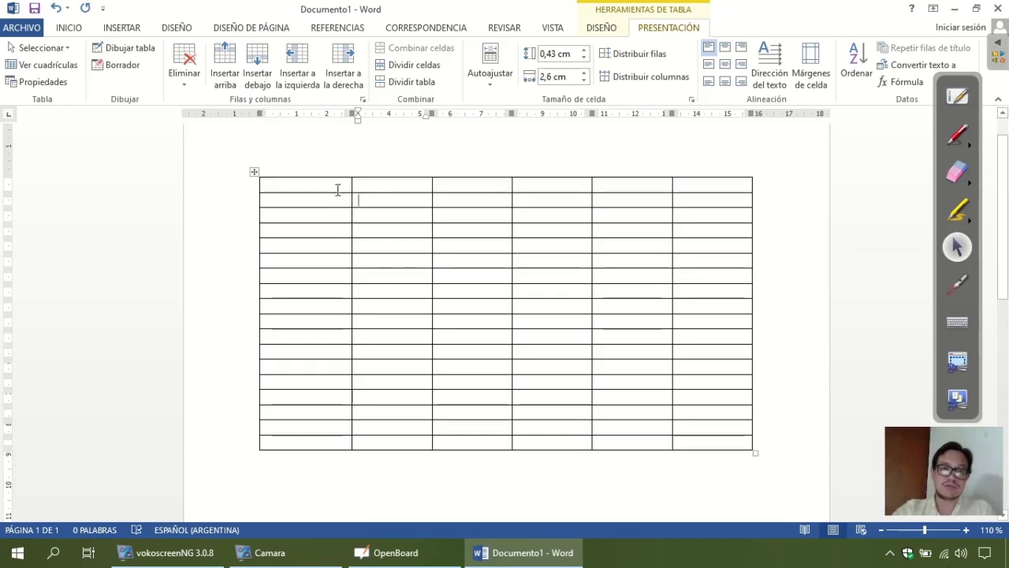
left_click_drag(332, 185, 686, 184)
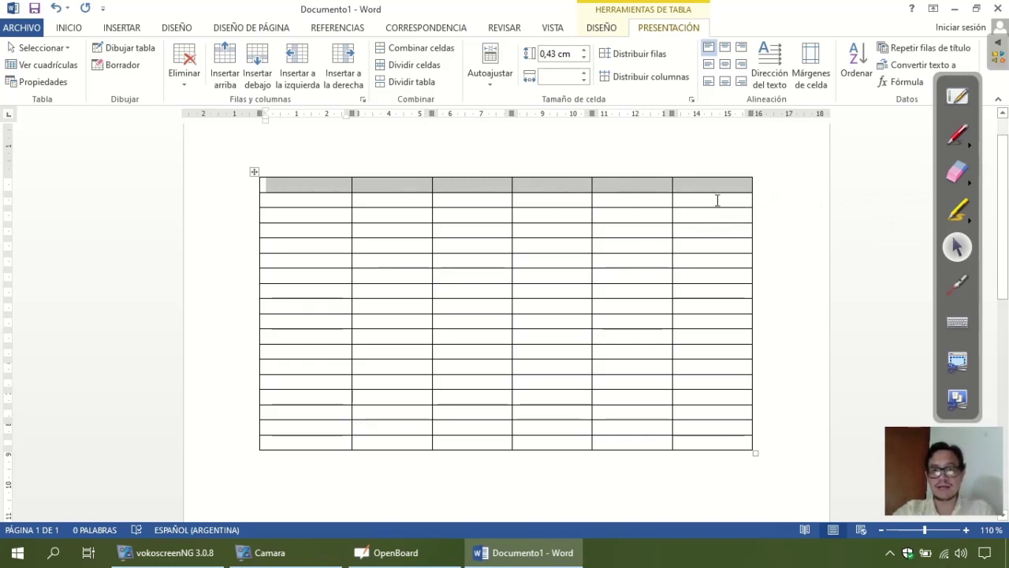
left_click(644, 218)
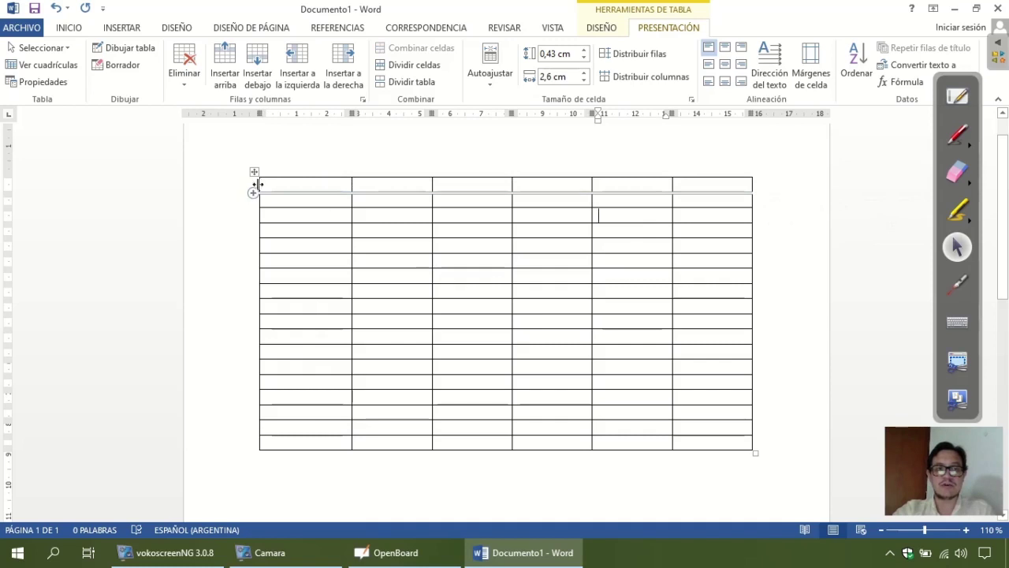
Step: Select the six-column first row and merge it into one cell with Combinar celdas
left_click(235, 190)
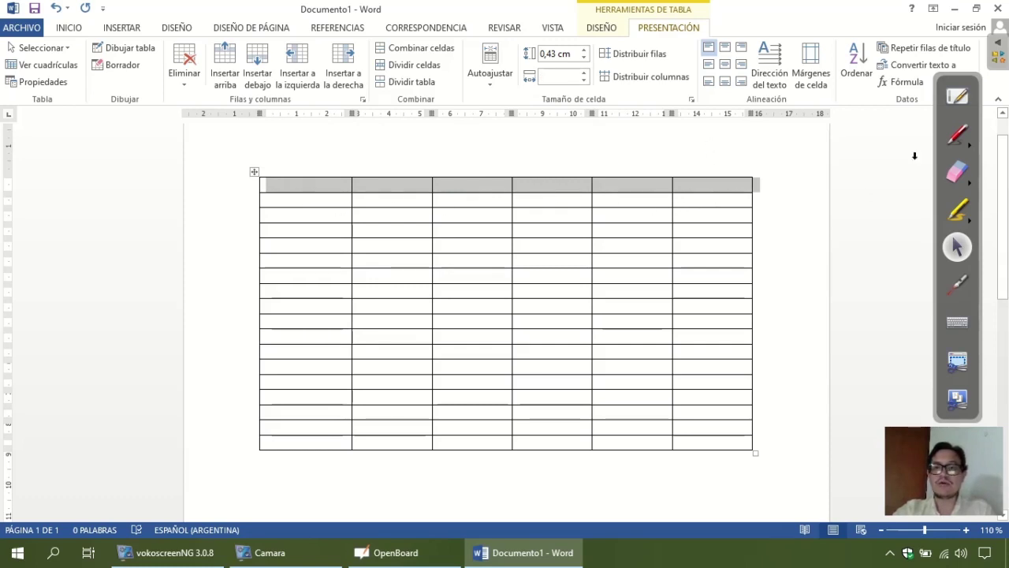
left_click(958, 209)
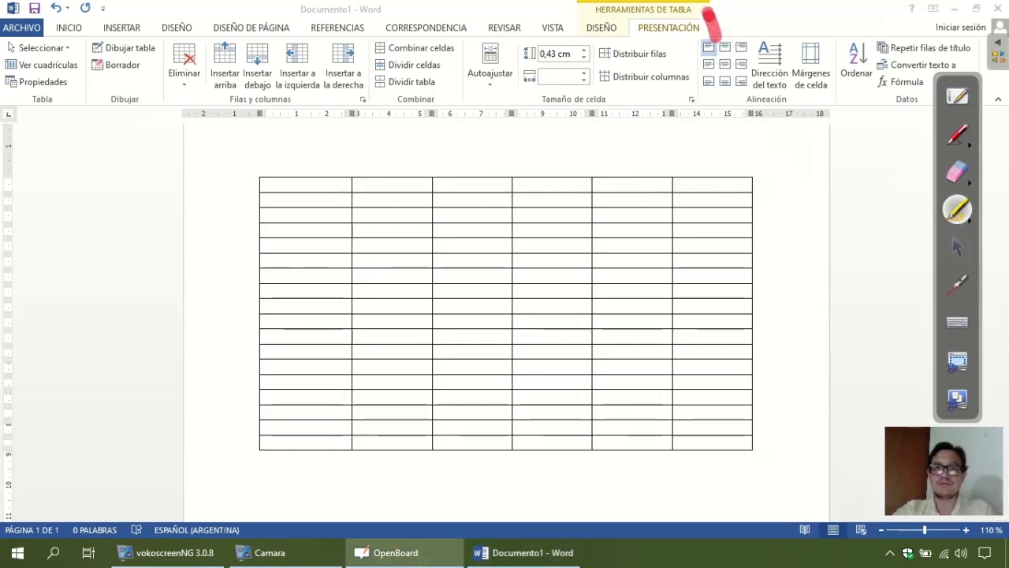
left_click_drag(712, 19, 620, 55)
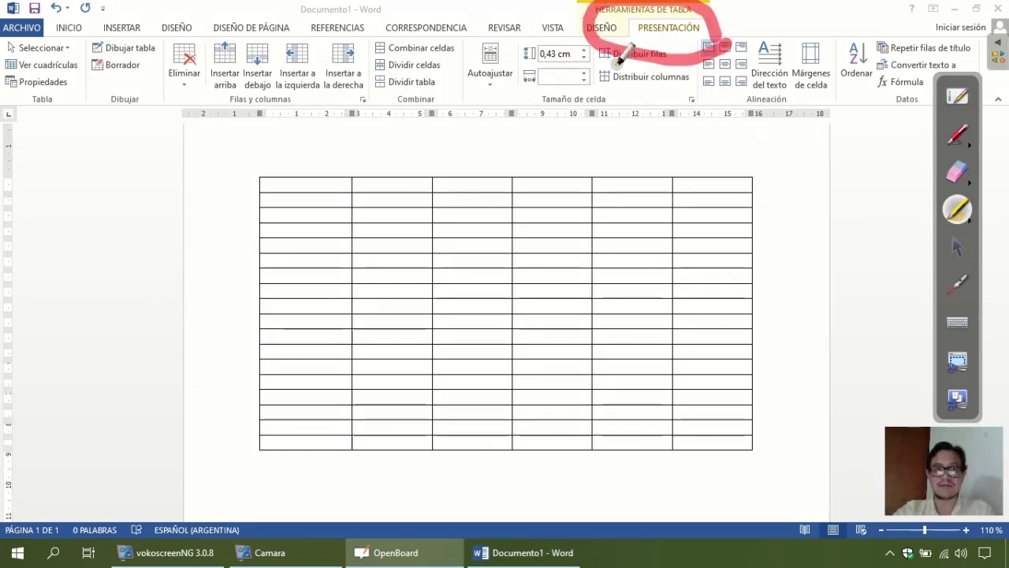
mouse_move(360, 97)
left_mouse_down()
mouse_move(467, 73)
mouse_move(368, 119)
left_mouse_up()
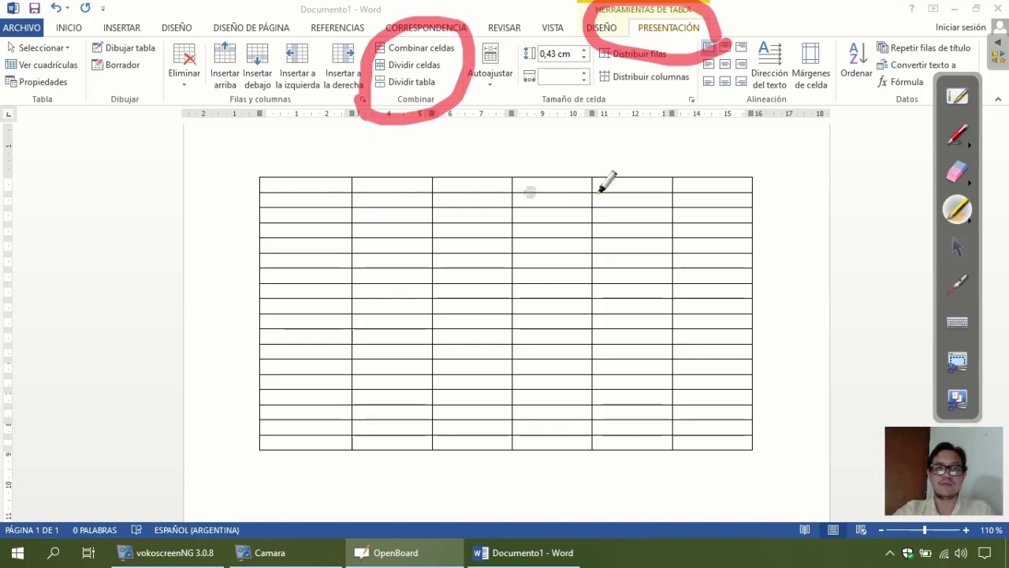
left_click(957, 247)
left_click_drag(371, 189, 324, 194)
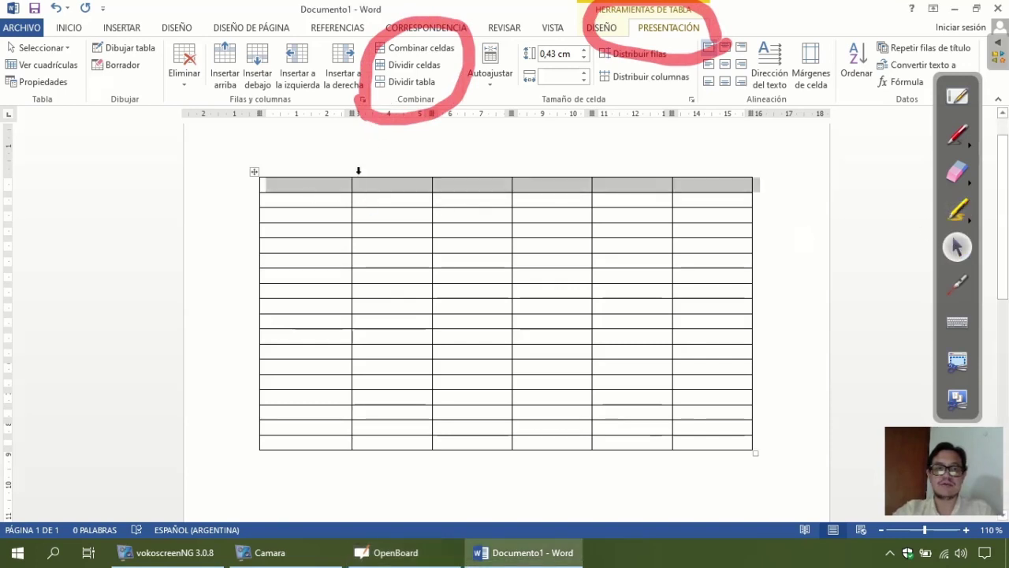
left_click(420, 52)
Step: Type the title 'Tabla de Ejemplo del curso de Word' into the merged top cell
left_click(470, 216)
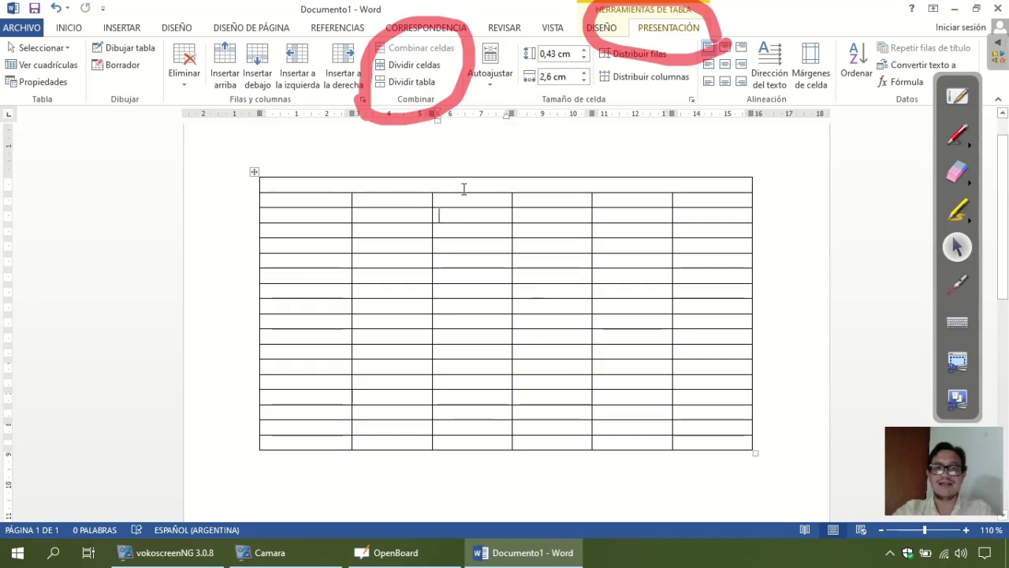
left_click(533, 185)
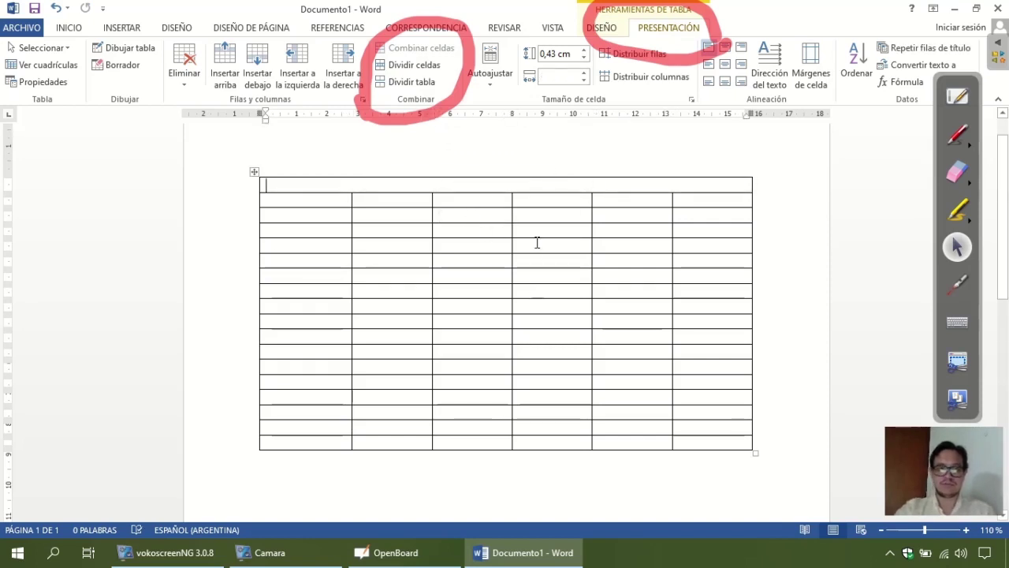
type("nndkvdsnvn")
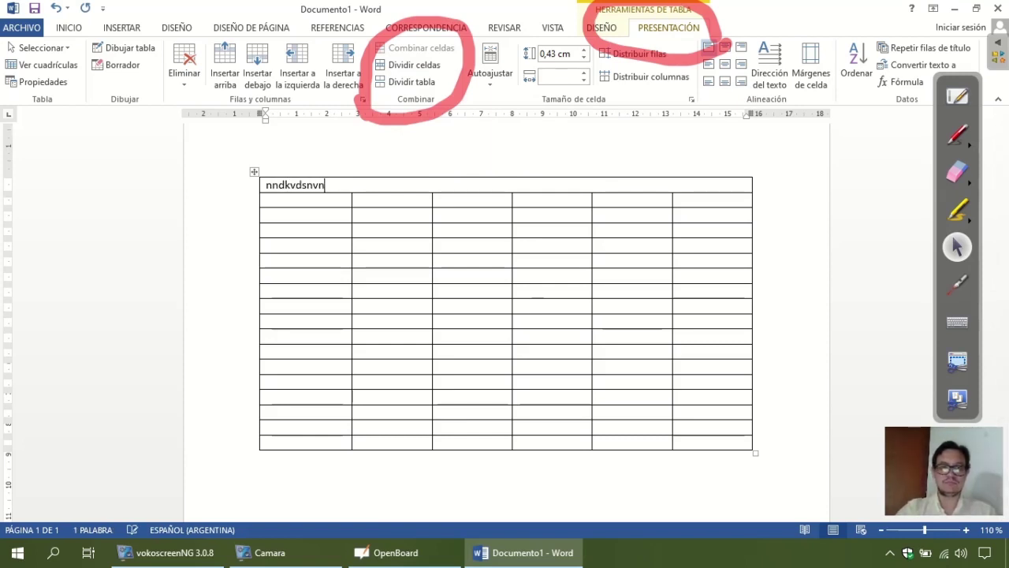
key("BackSpace")
key("BackSpace")
key("BackSpace")
type("Tabla d")
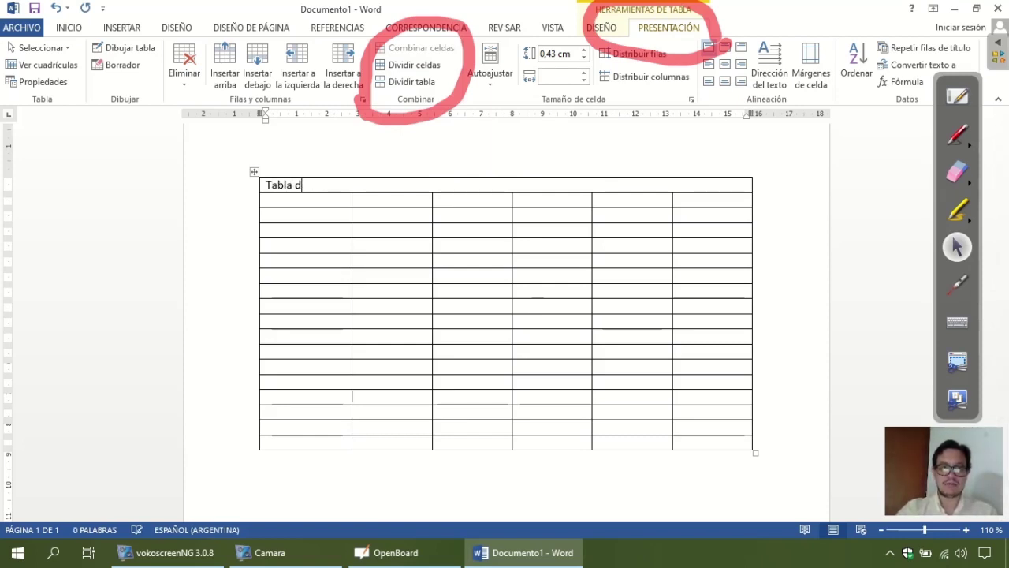
type("e Ejemplo del curso de Word")
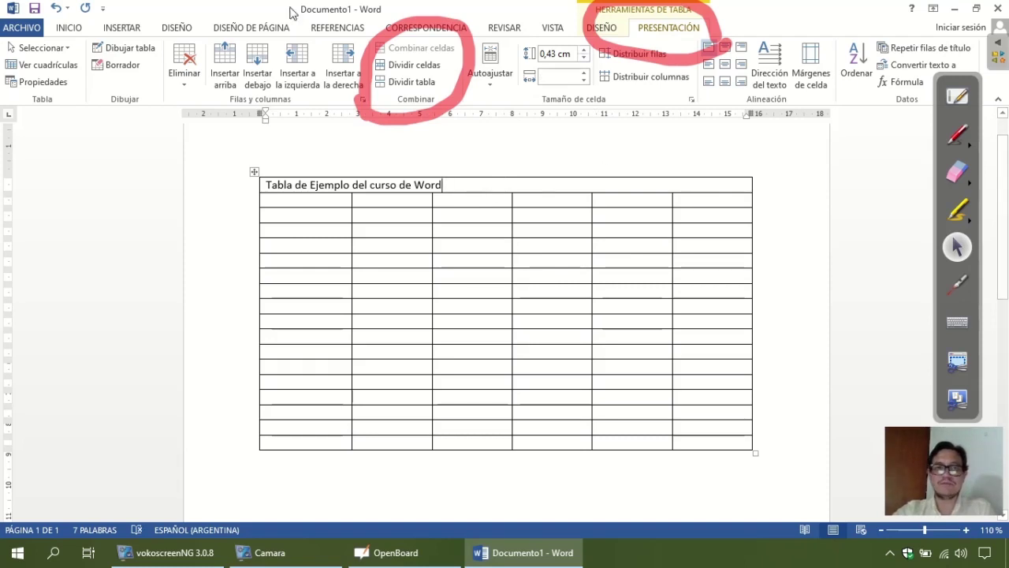
Step: Center 'Tabla de Ejemplo del curso de Word' in the merged top row with Centrar on the Inicio tab
left_click(119, 27)
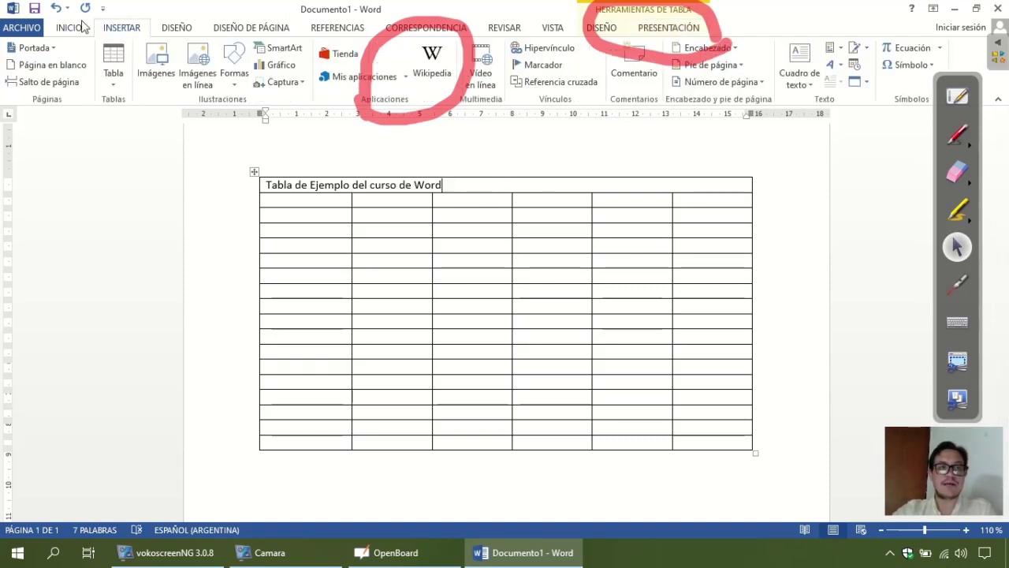
left_click(70, 28)
left_click(340, 77)
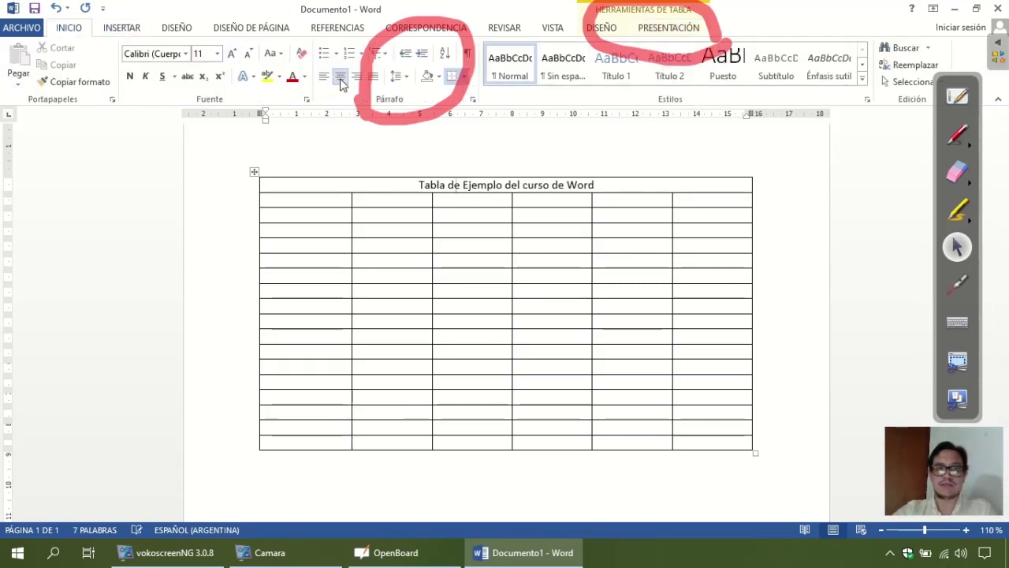
left_click(357, 75)
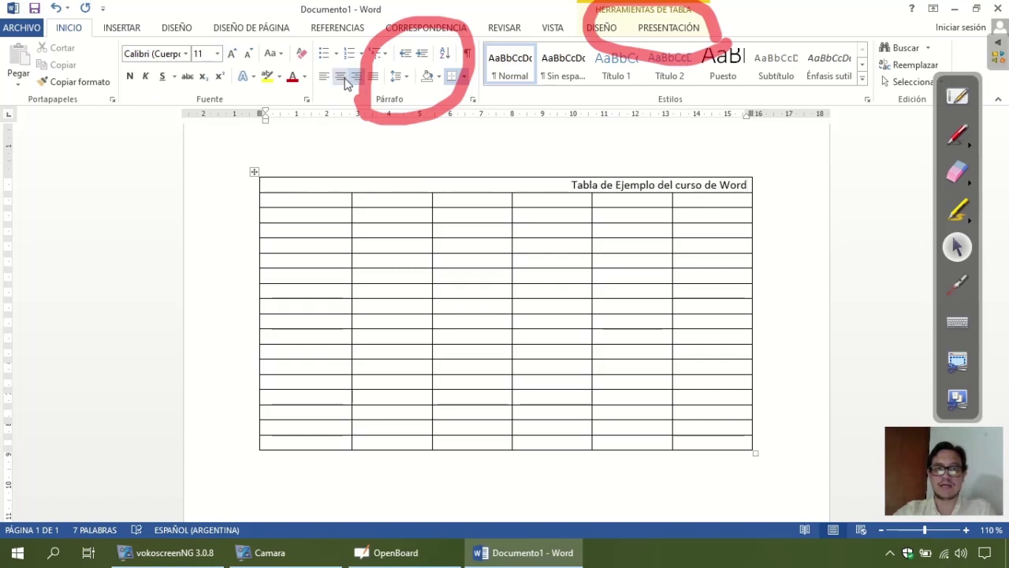
left_click(340, 77)
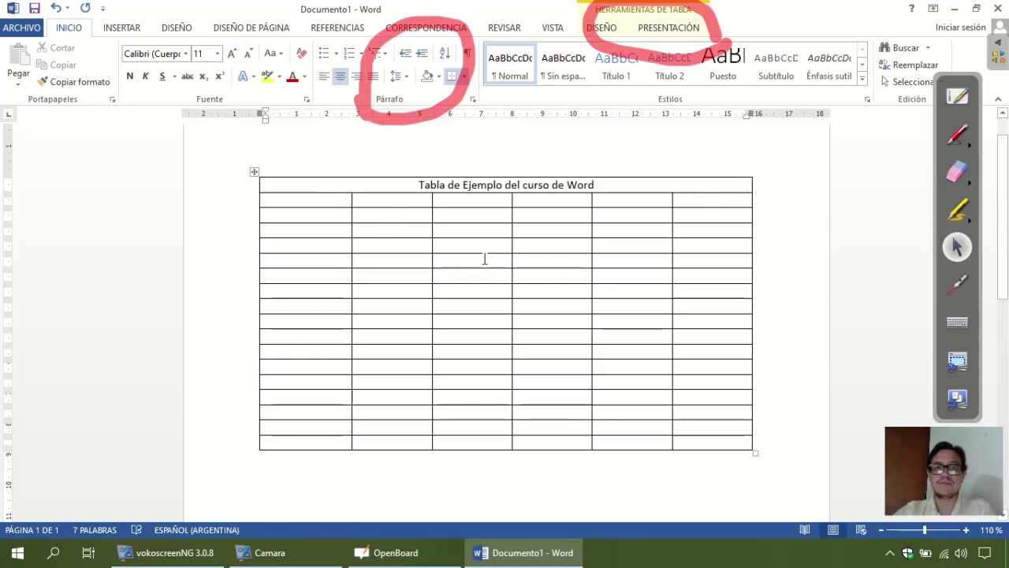
left_click(464, 186)
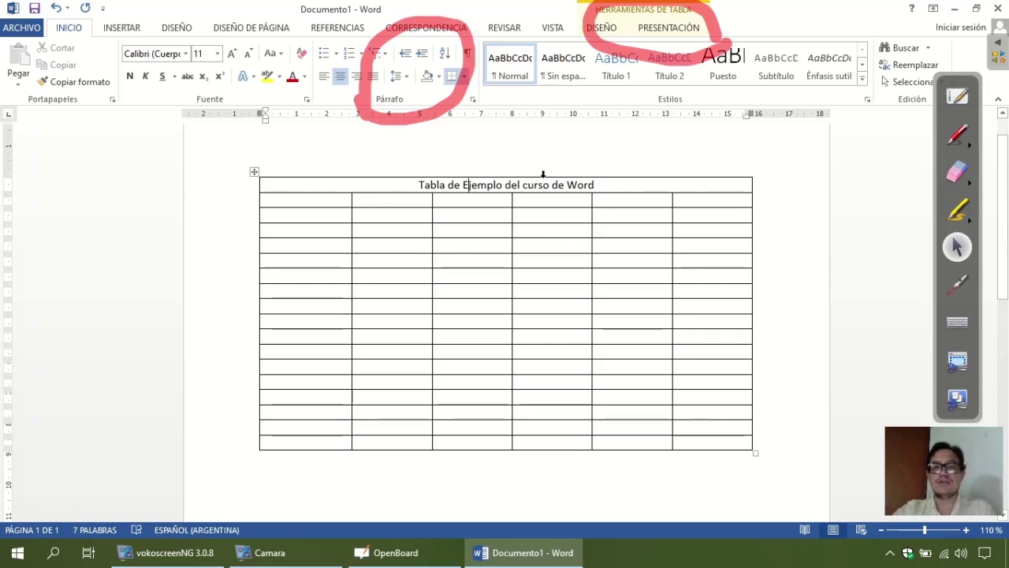
left_click(518, 230)
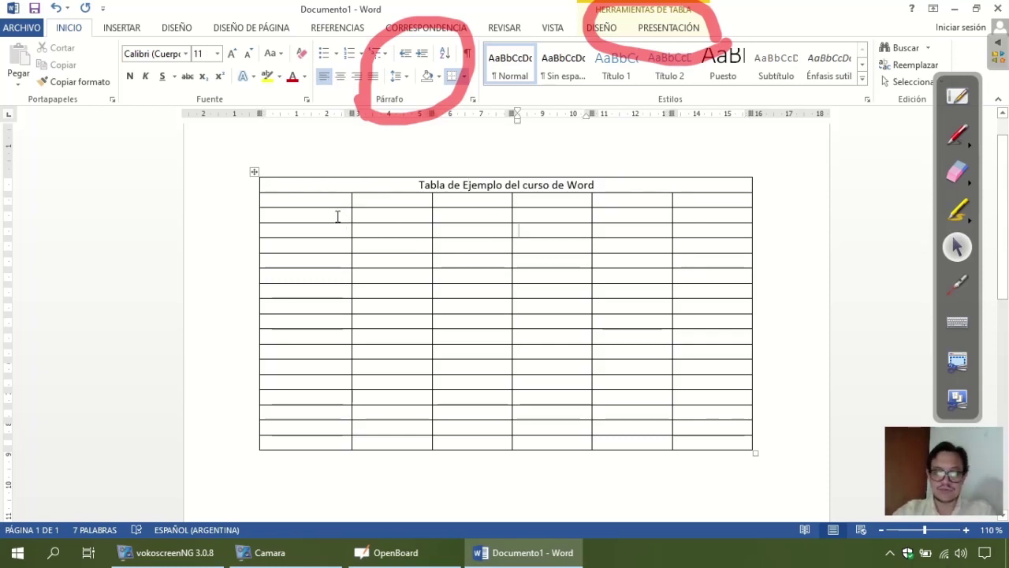
Step: Merge two adjacent middle-column cells into a single cell
left_click_drag(337, 216, 377, 215)
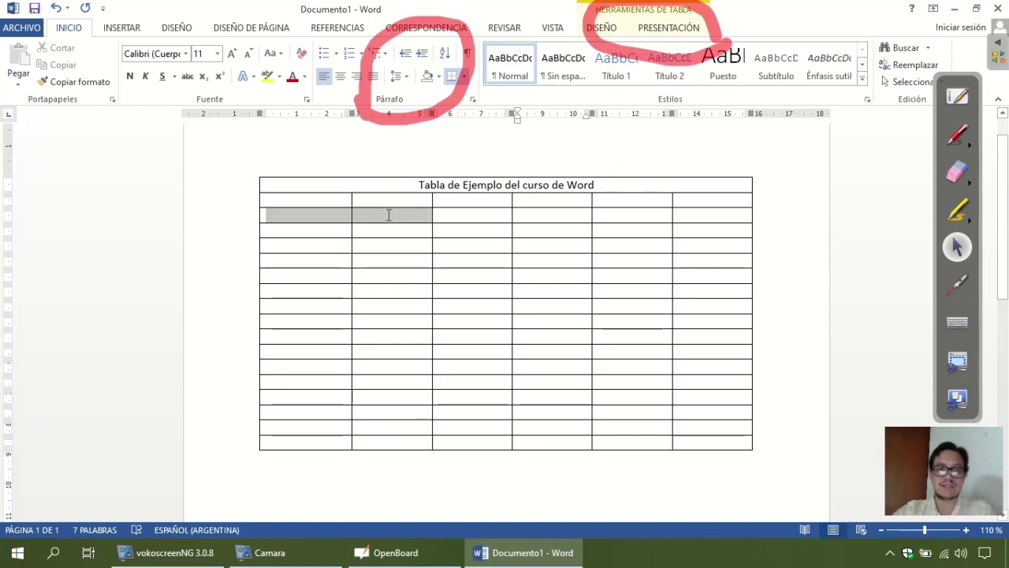
left_click(673, 30)
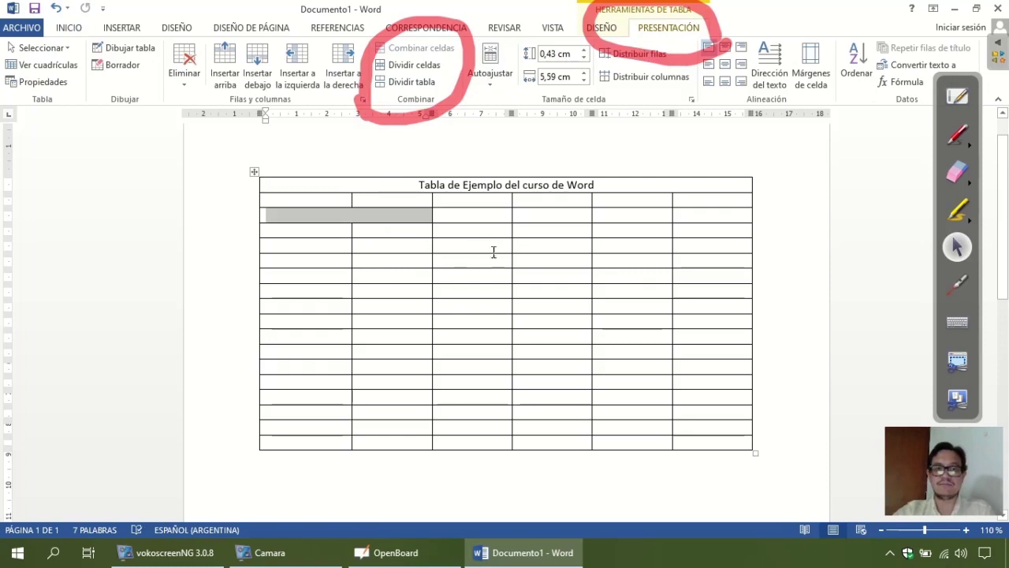
left_click_drag(481, 245, 531, 243)
left_click(434, 49)
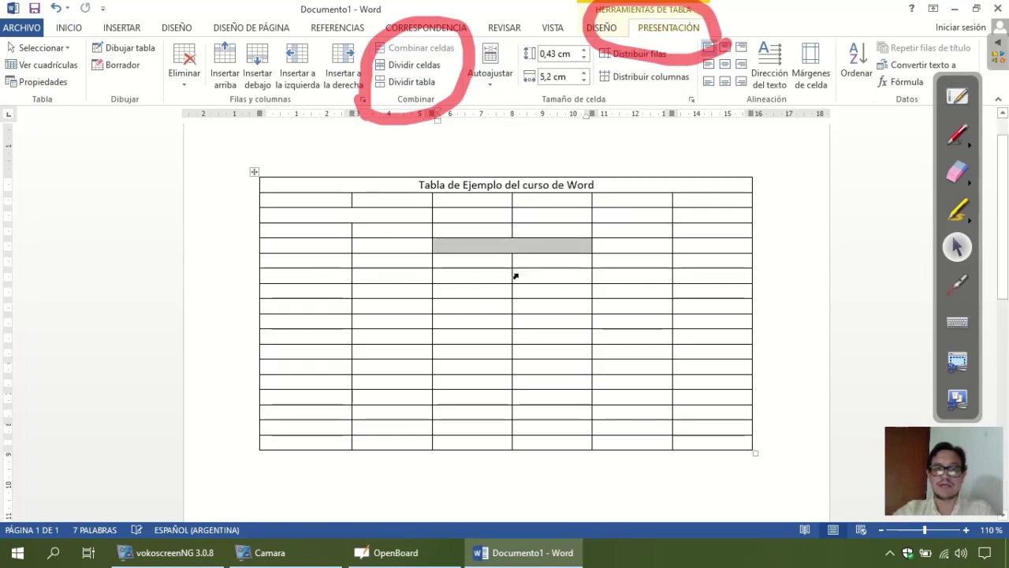
left_click(520, 260)
left_click(536, 249)
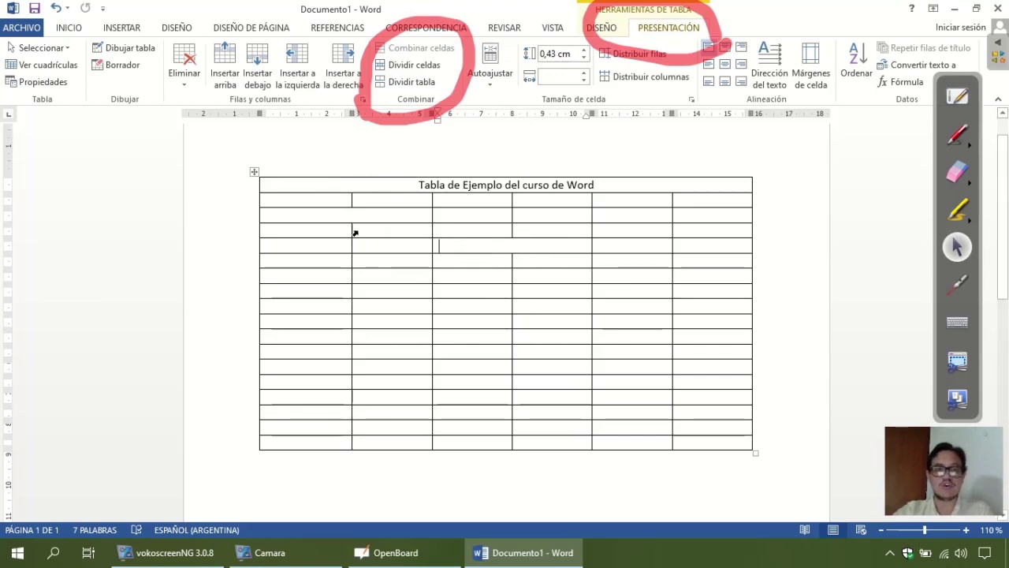
Step: Merge the six-cell block in the last two columns into one large cell
left_click_drag(635, 277, 700, 309)
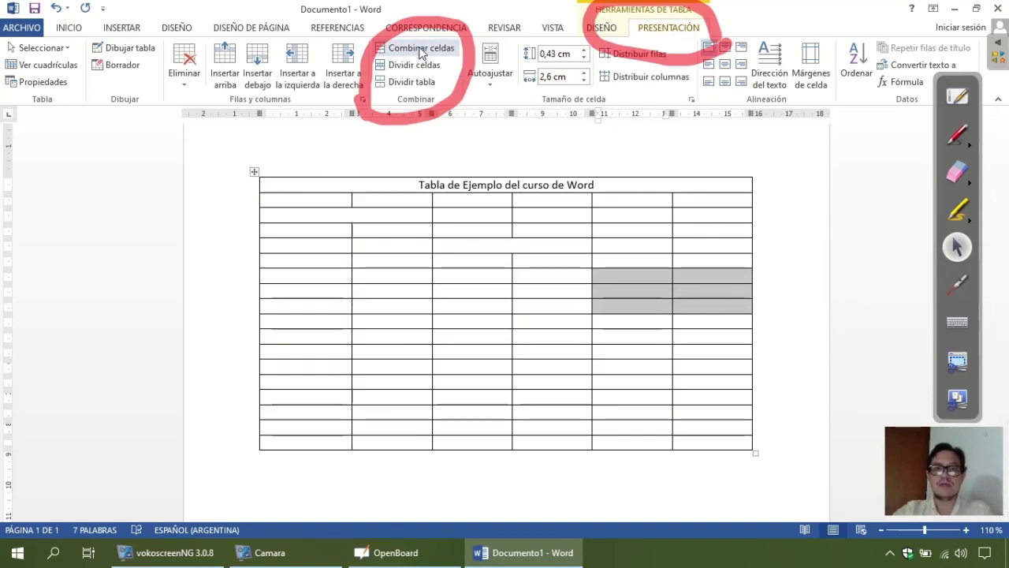
left_click(418, 48)
left_click(676, 300)
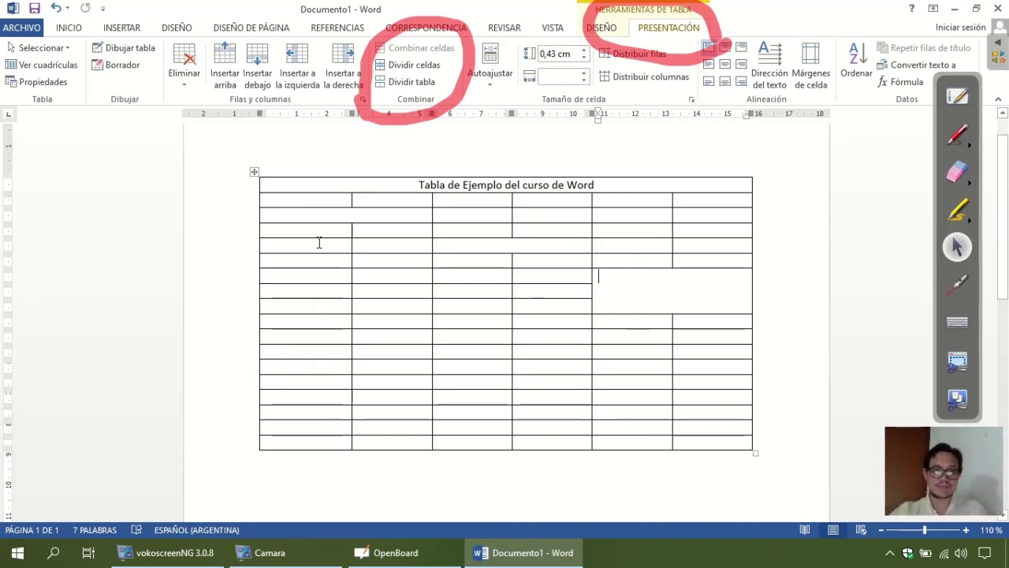
left_click(372, 221)
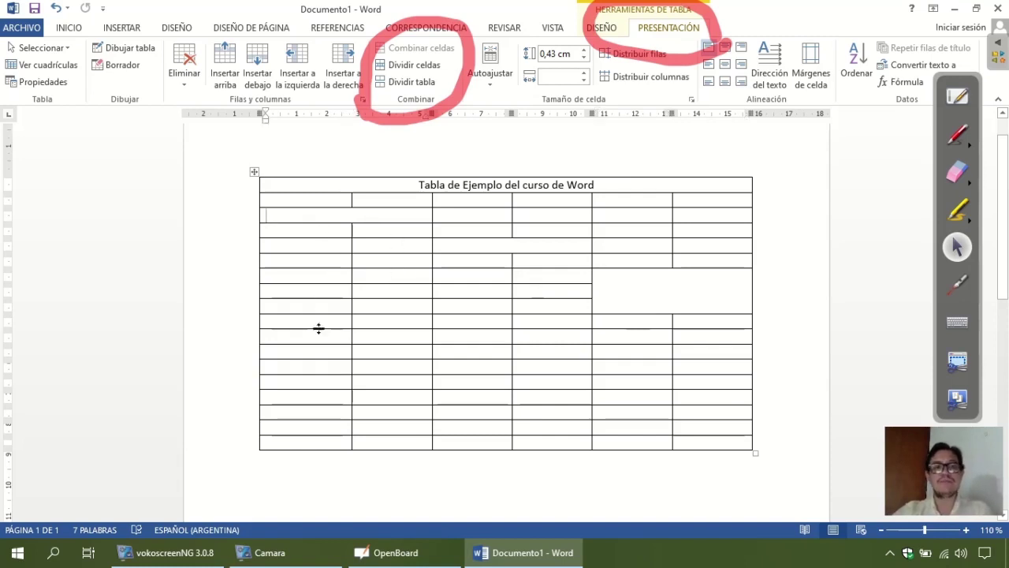
left_click_drag(320, 297, 317, 327)
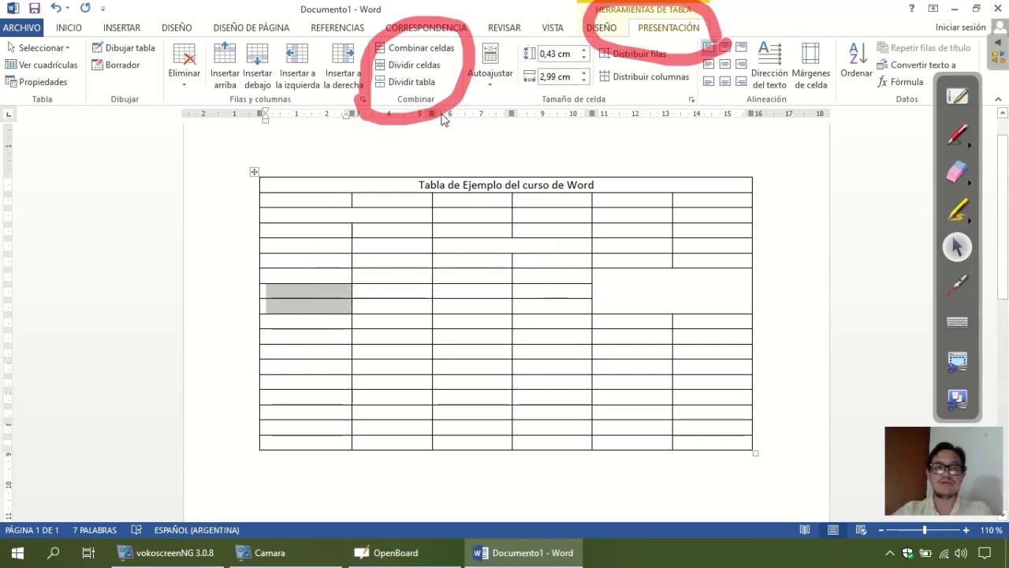
Step: Split the selected first-column cells with Dividir celdas into 2 columns and 2 rows
left_click(418, 67)
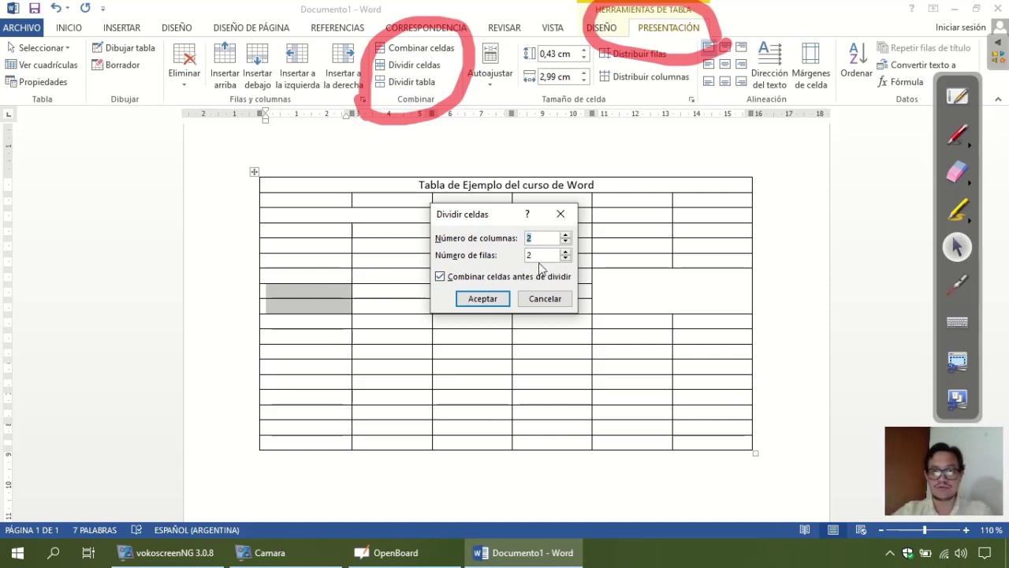
key("shift+Tab")
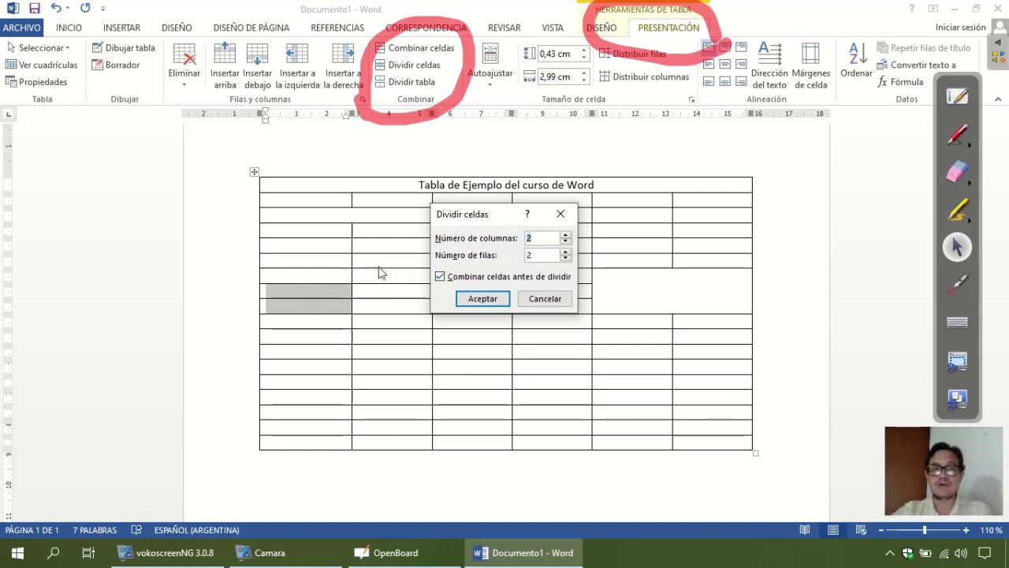
left_click(483, 300)
left_click(390, 309)
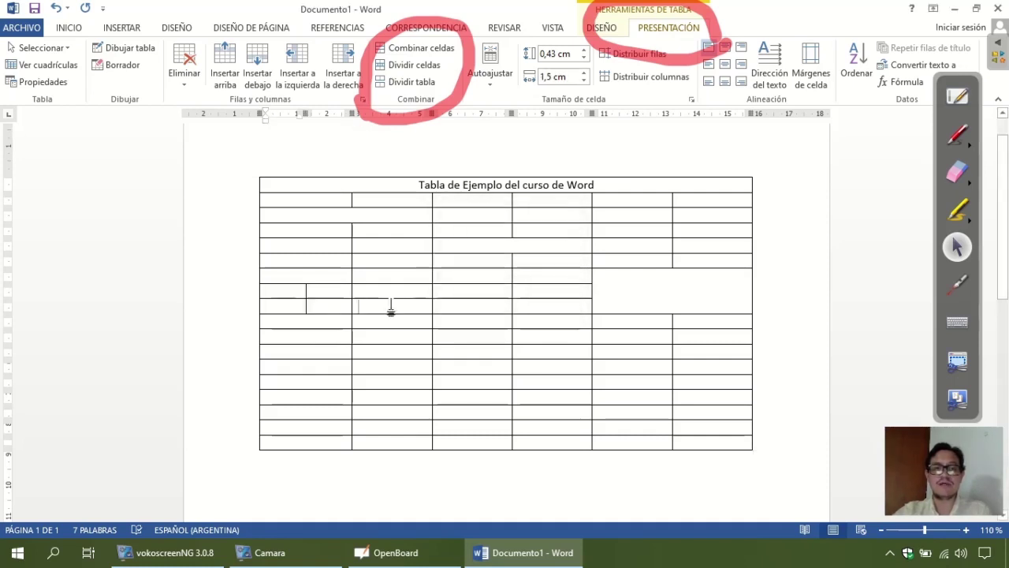
left_click(295, 291)
left_click(324, 291)
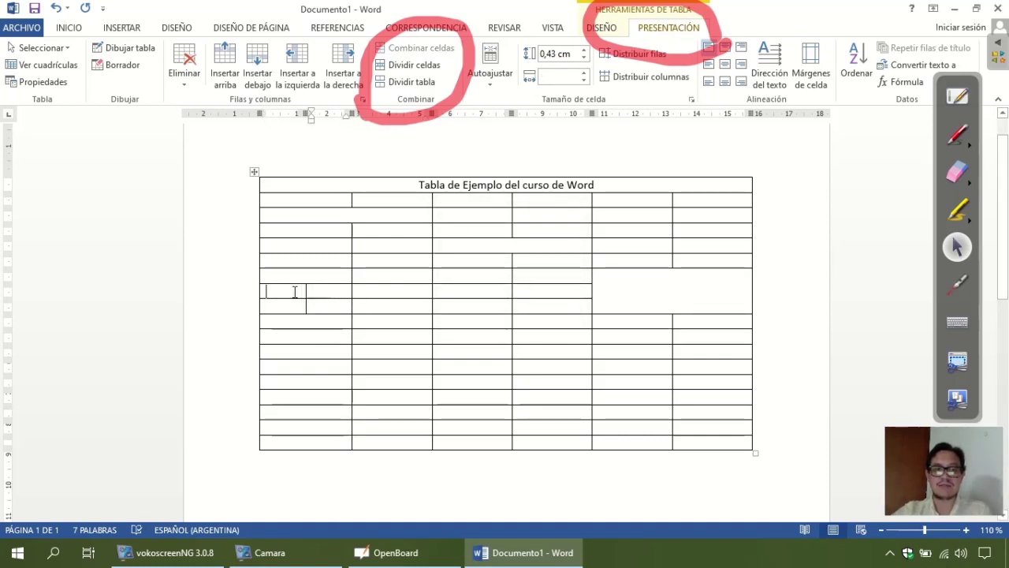
left_click(295, 291)
left_click(324, 291)
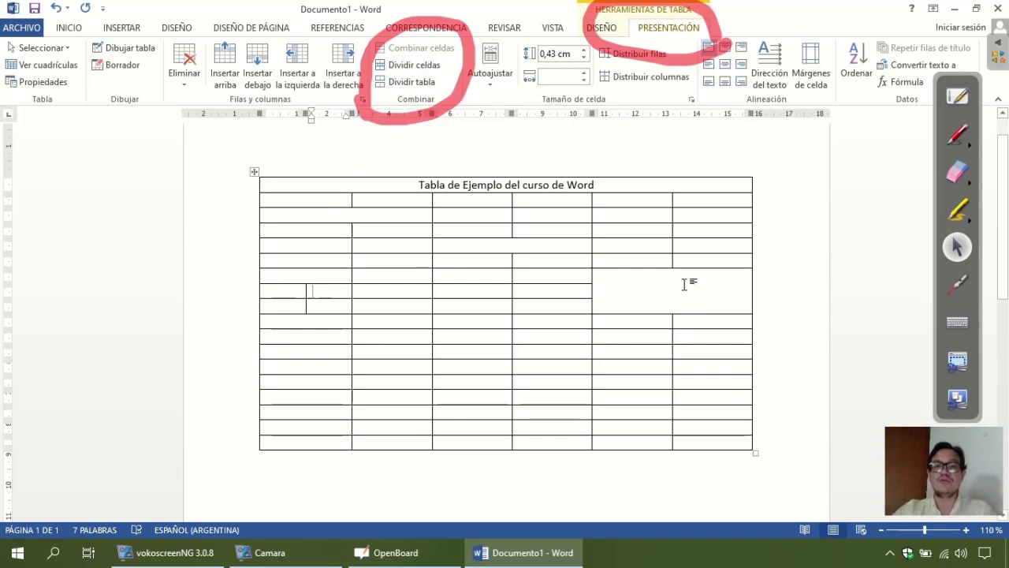
Step: Split the lower row's second-column cell into 3 columns and 1 row
left_click(402, 336)
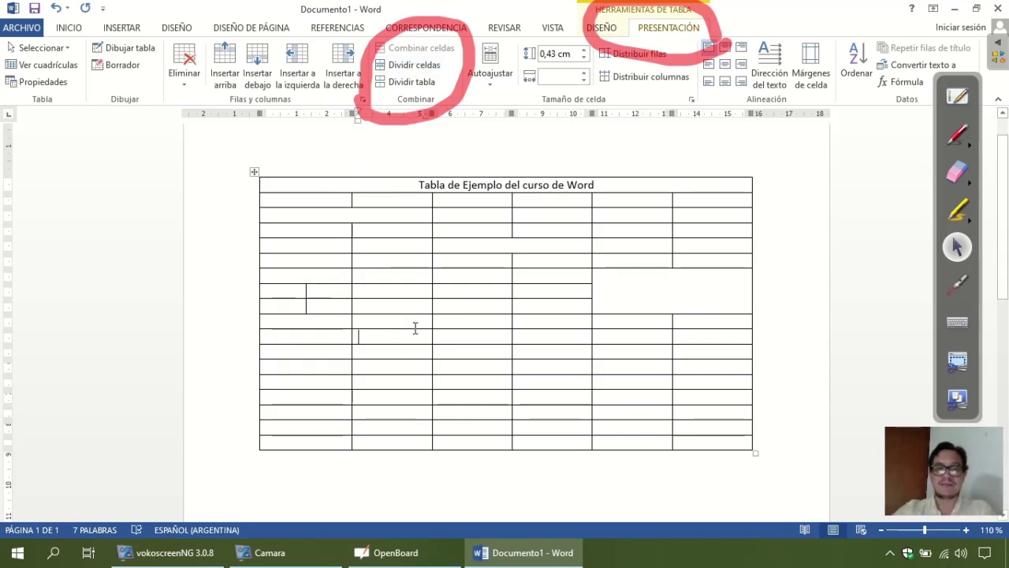
left_click(353, 337)
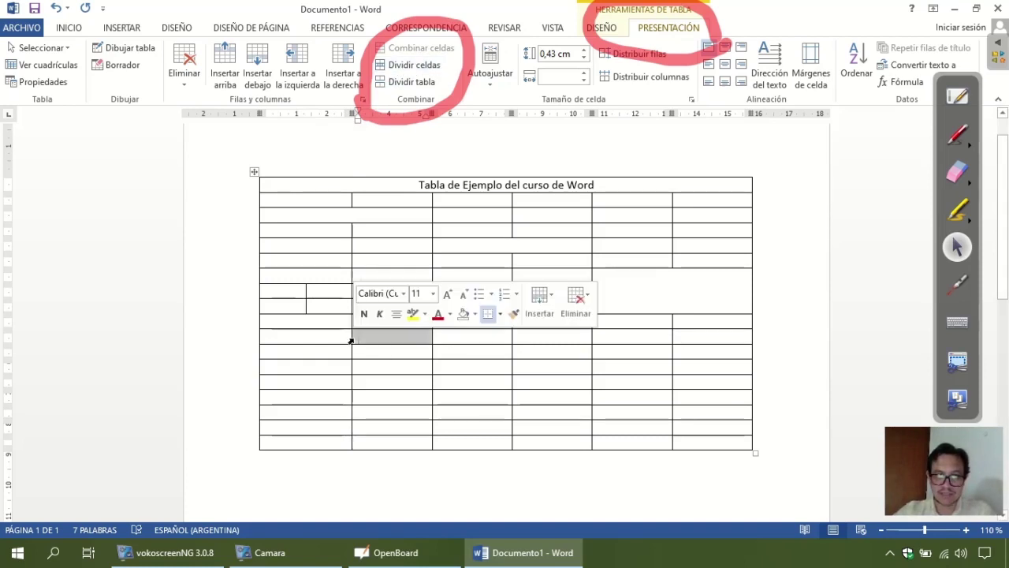
left_click(409, 64)
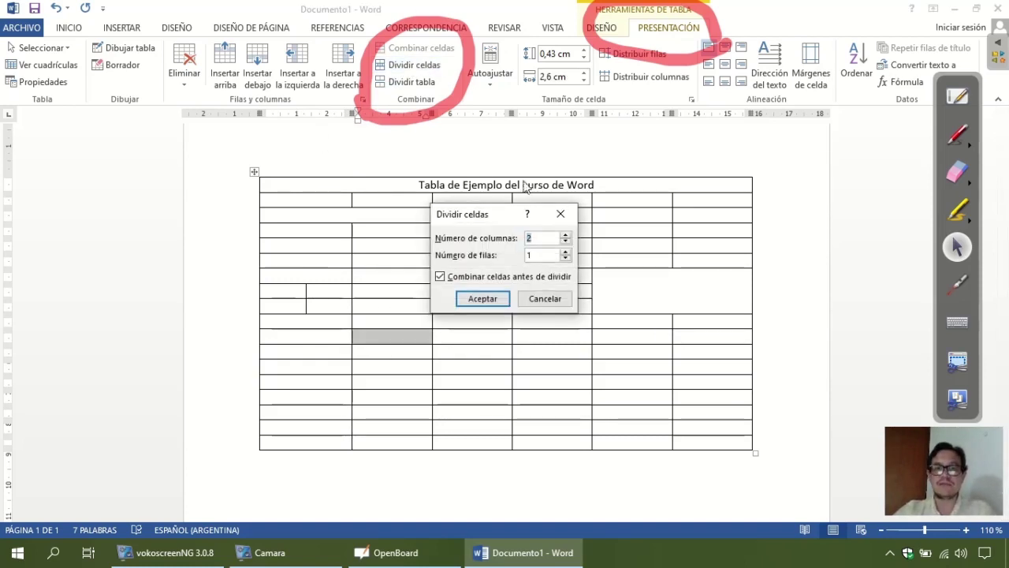
left_click(566, 235)
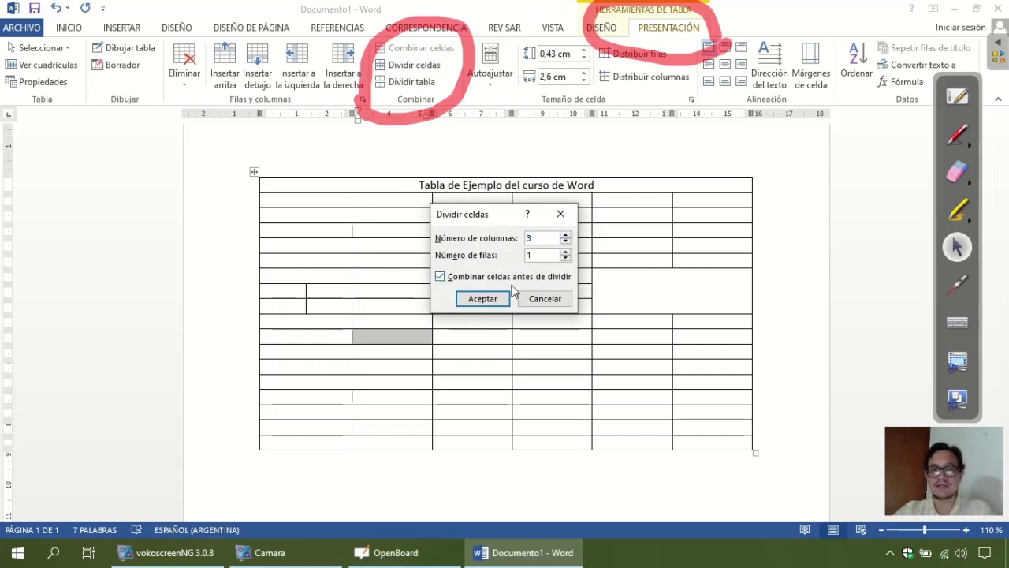
left_click(497, 299)
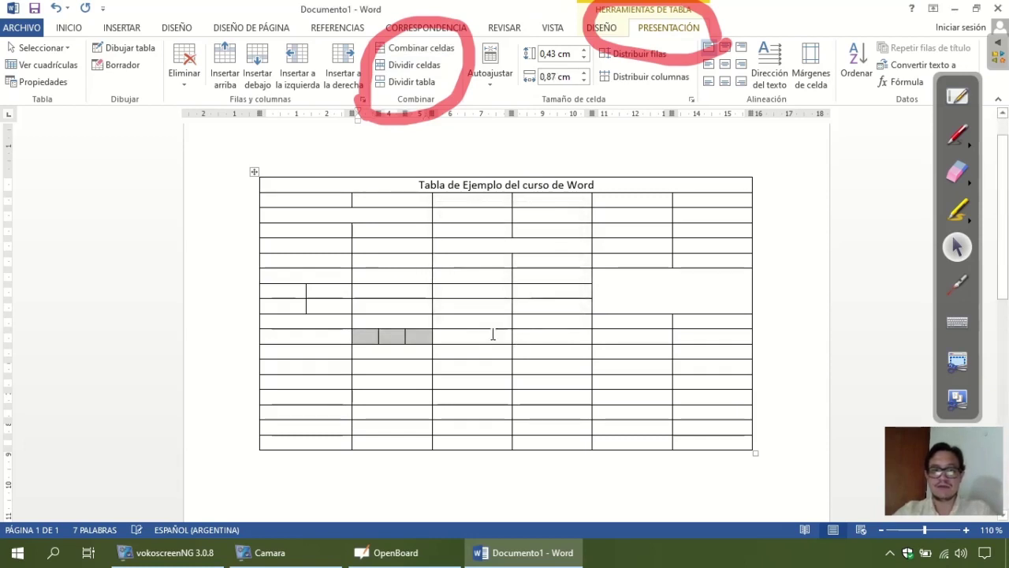
left_click(390, 337)
left_click(416, 337)
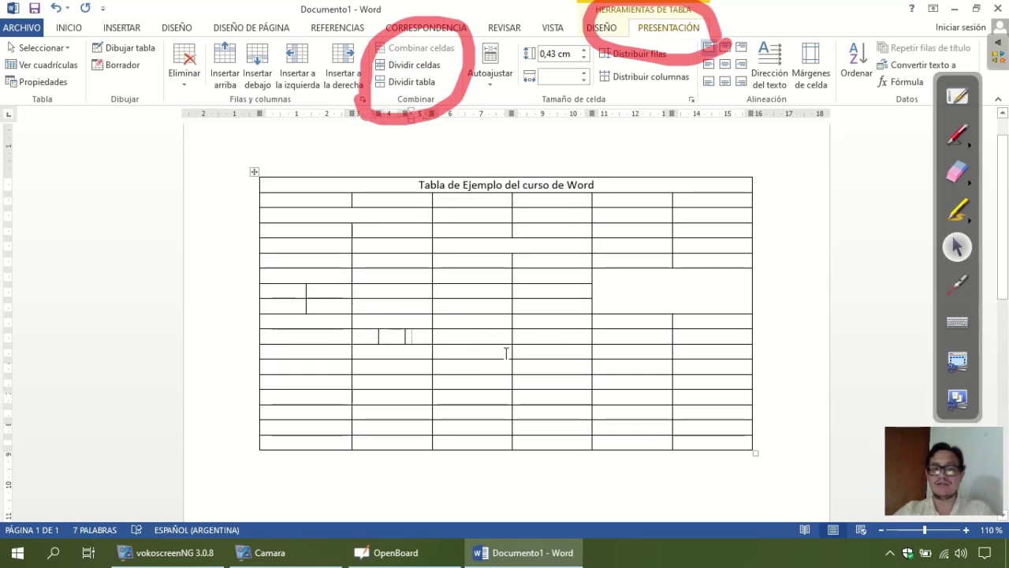
left_click(478, 317)
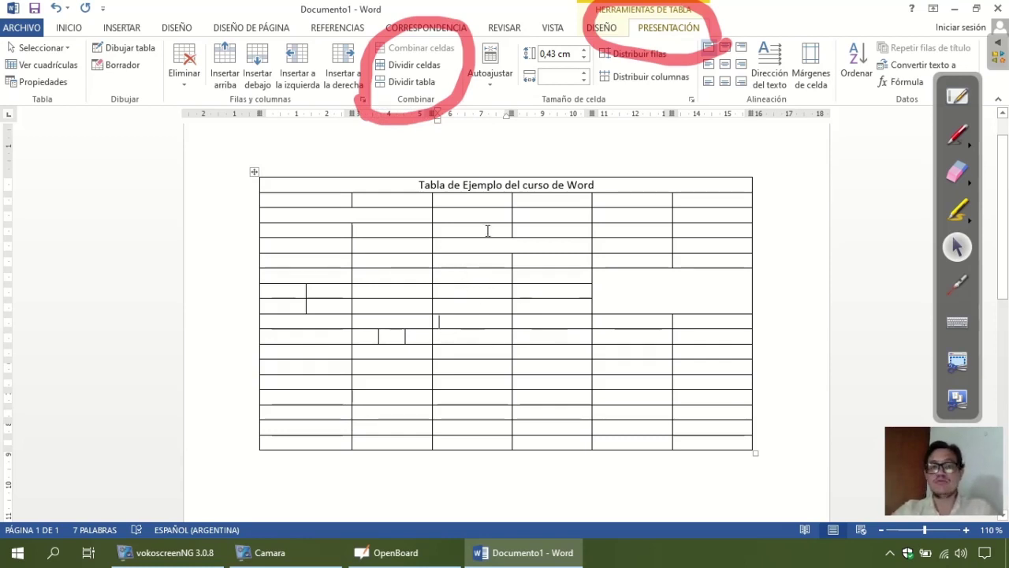
left_click(396, 291)
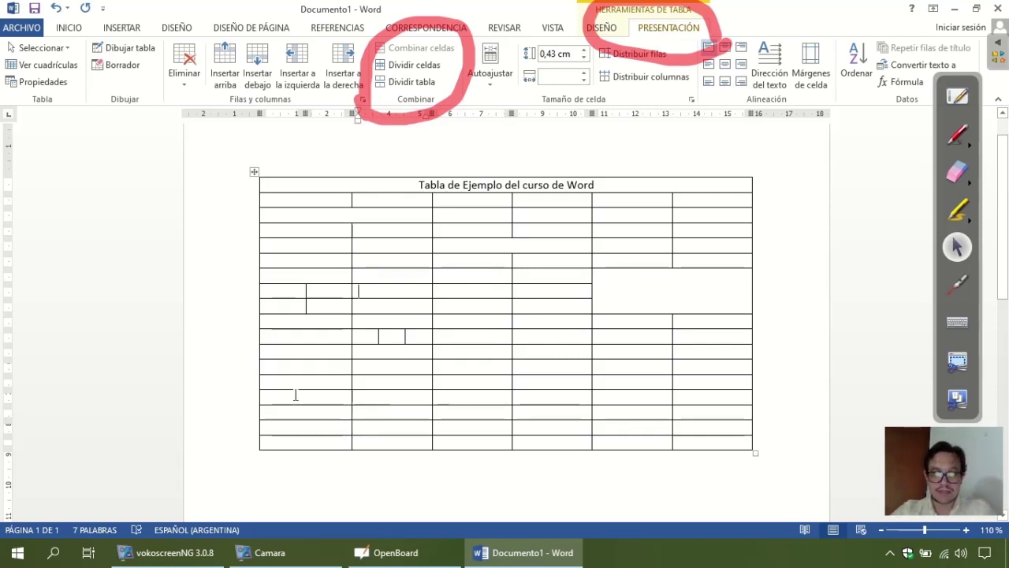
Step: Delete a bottom row and the row with the three-way split cell using Eliminar filas
left_click(232, 399)
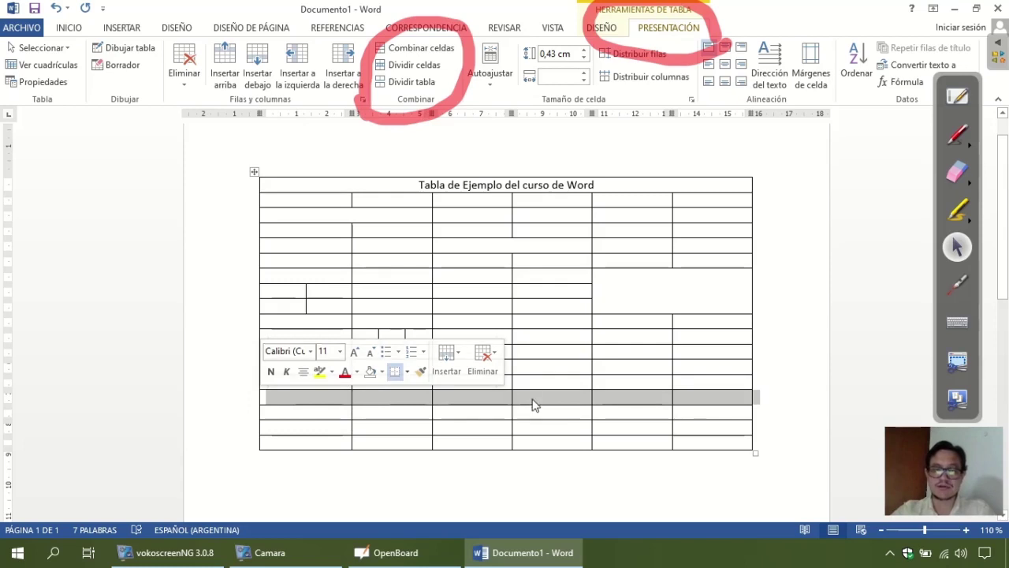
left_click(188, 86)
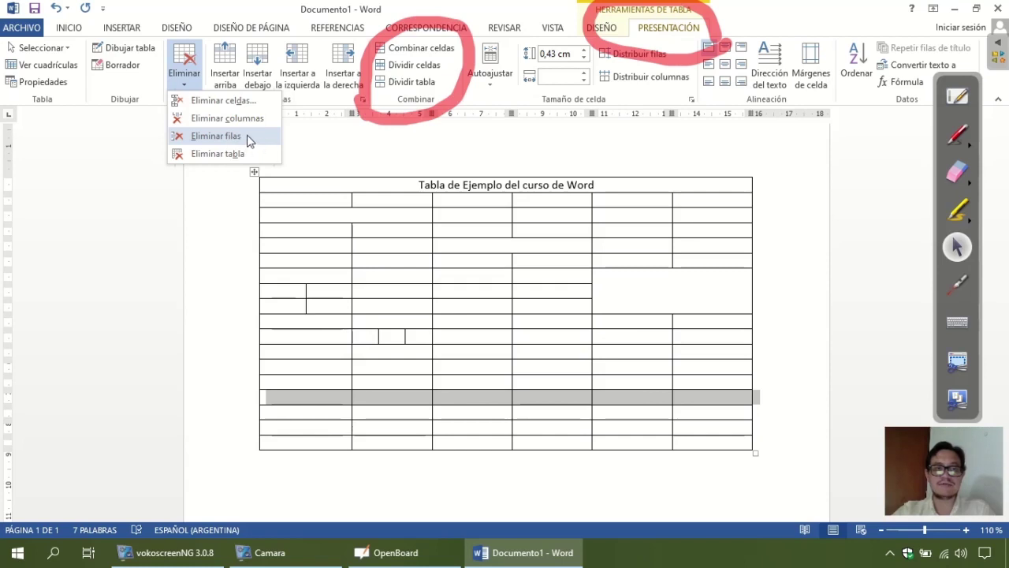
left_click(250, 140)
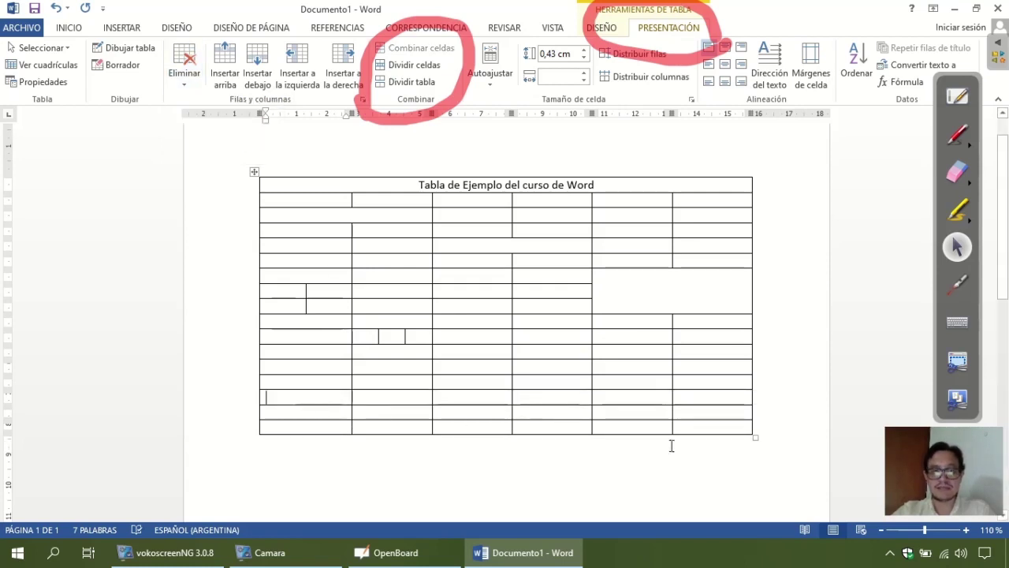
left_click(235, 338)
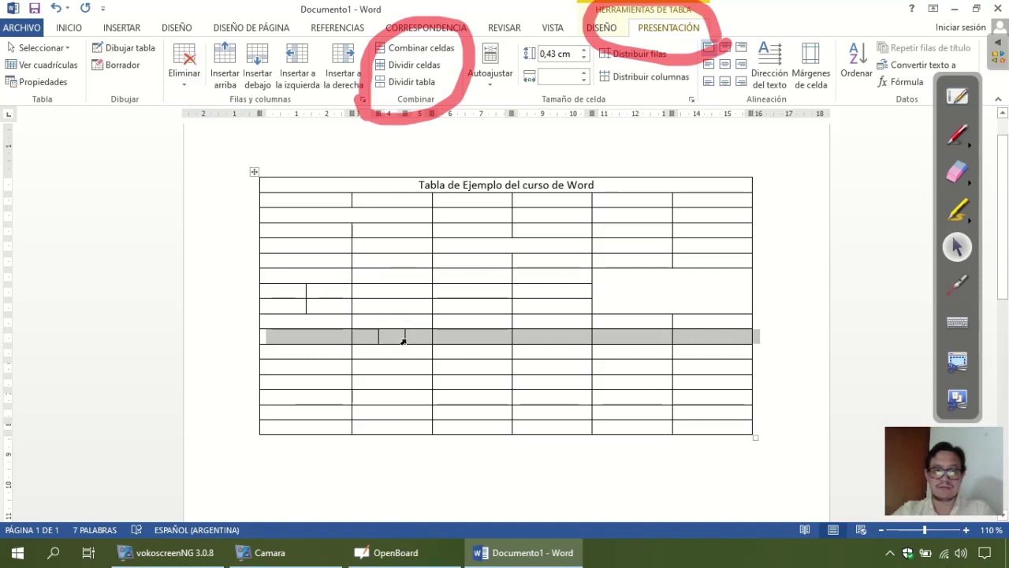
left_click(184, 72)
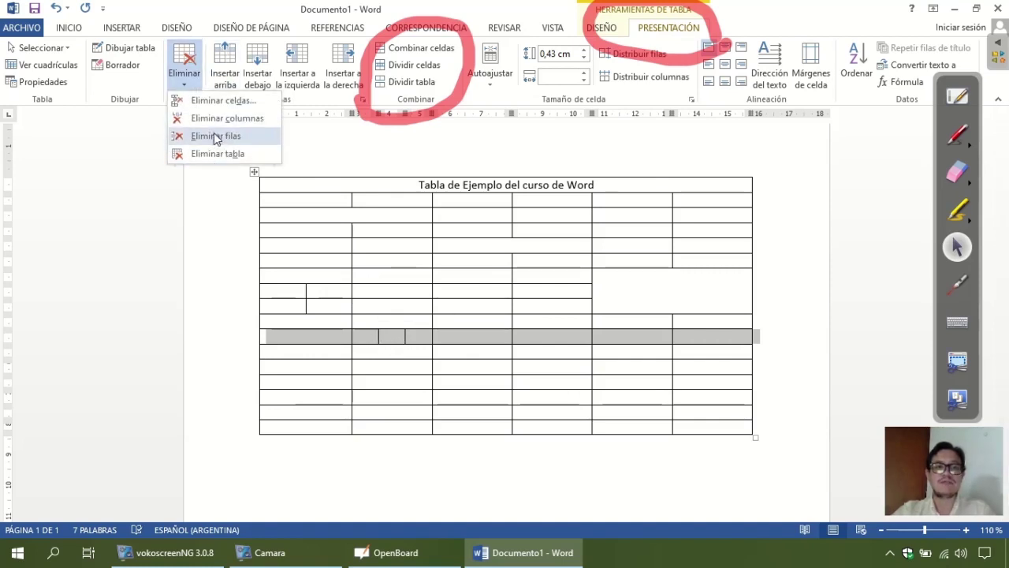
left_click(215, 137)
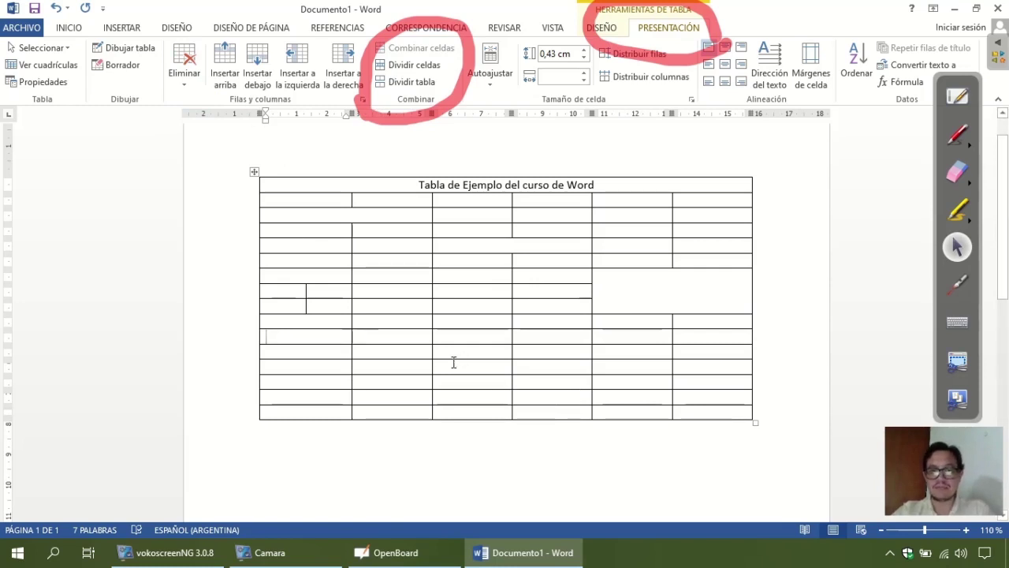
Step: Drag-select the third column from the row under the title to the last row
left_click(325, 185)
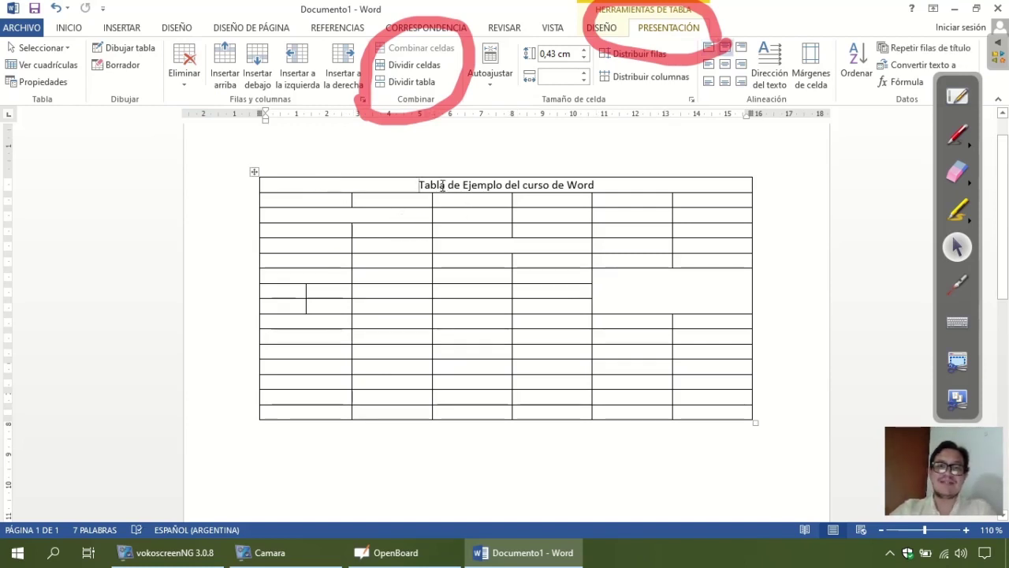
left_click(401, 172)
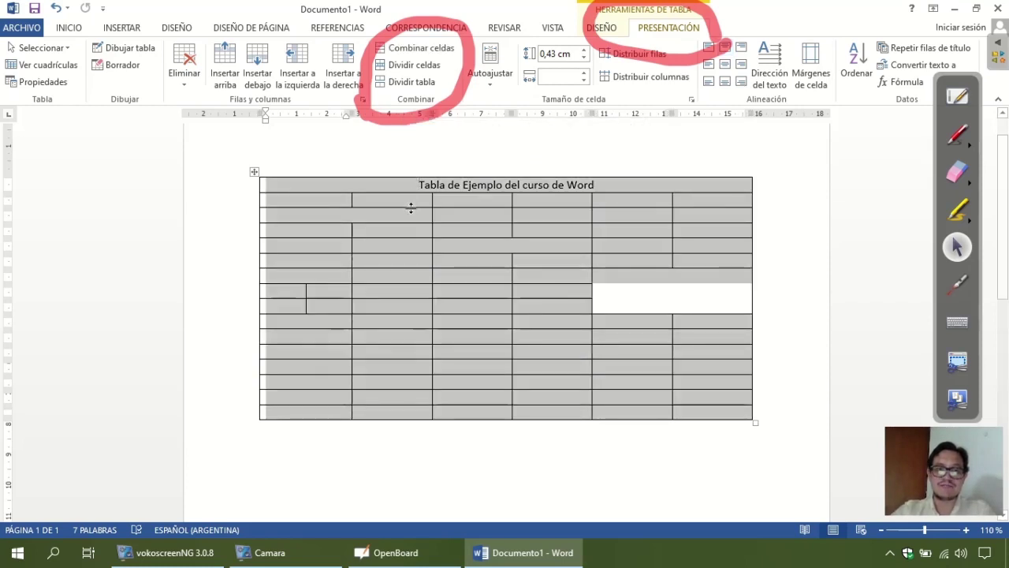
left_click(393, 202)
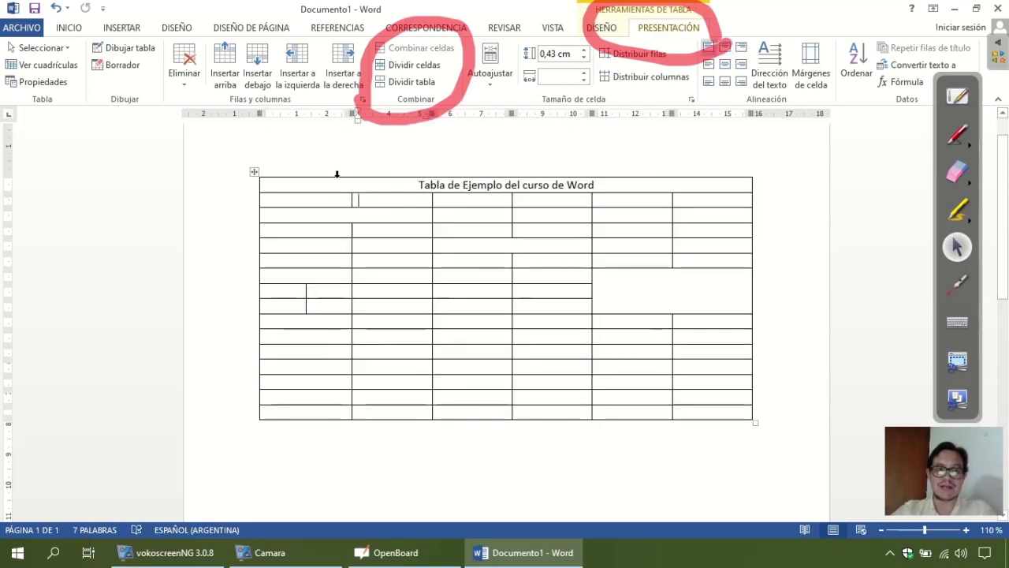
left_click(338, 171)
left_click(552, 263)
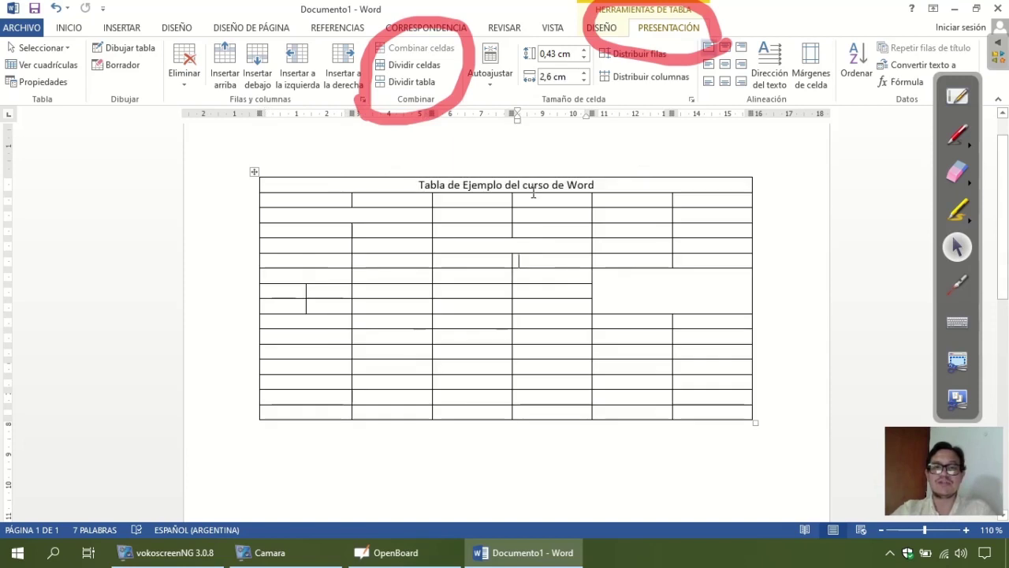
left_click(533, 185)
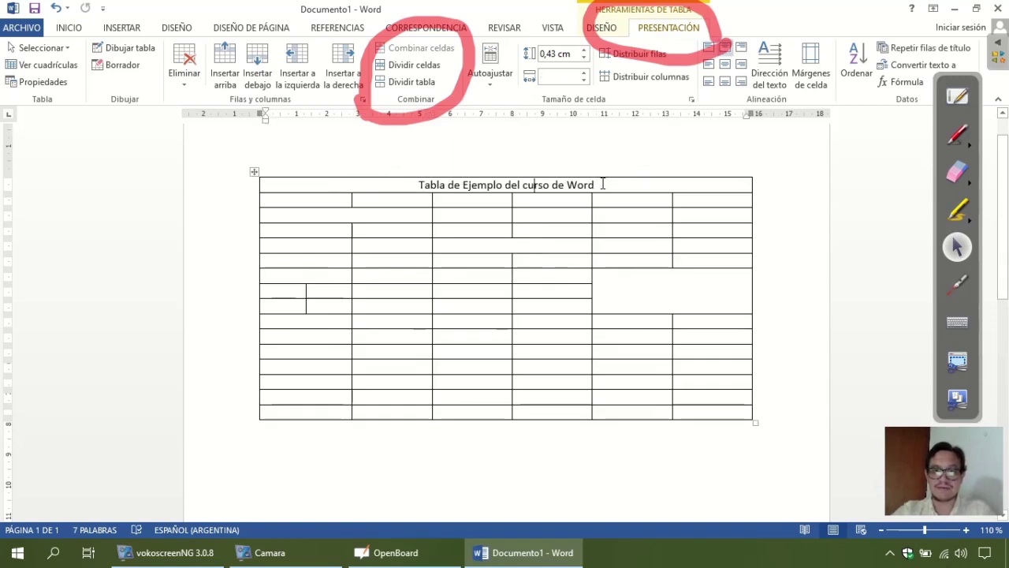
left_click(394, 172)
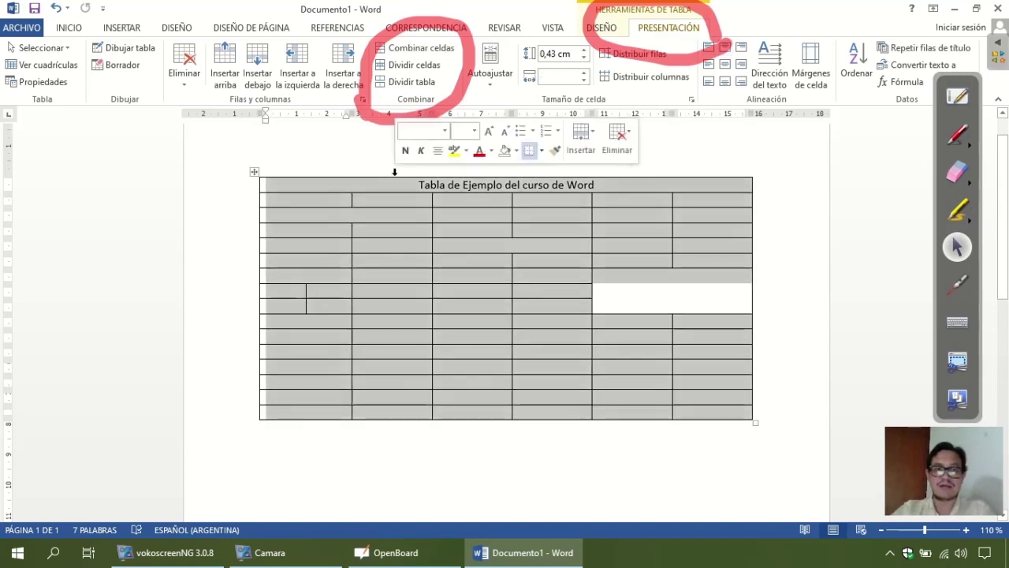
left_click(394, 229)
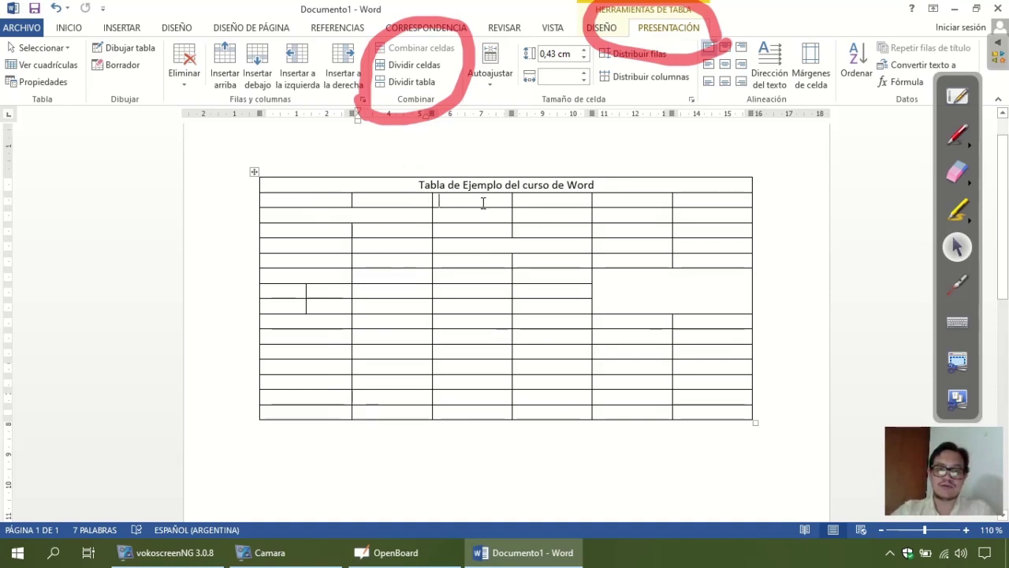
left_click_drag(483, 210, 471, 412)
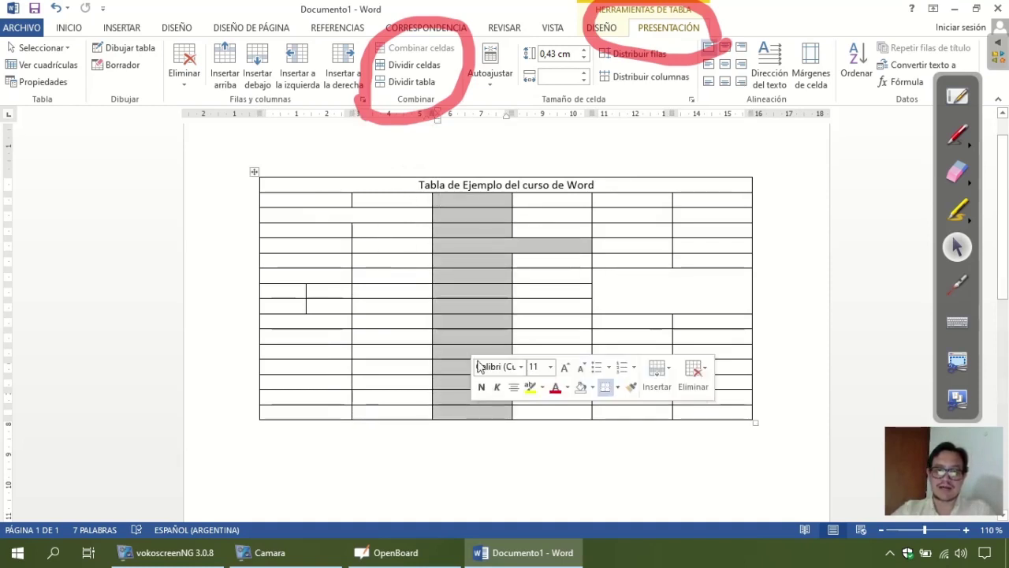
left_click(190, 82)
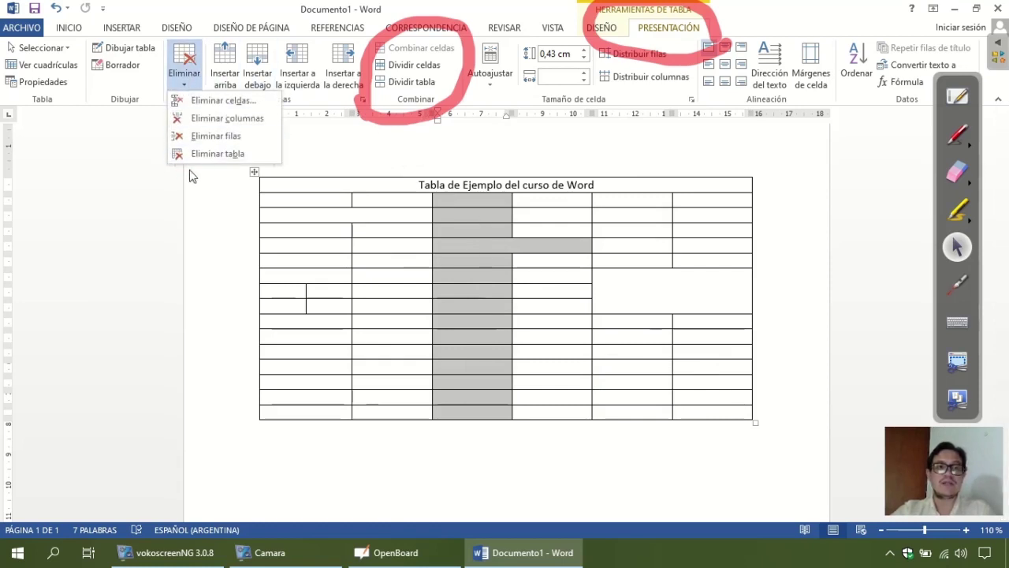
left_click(214, 119)
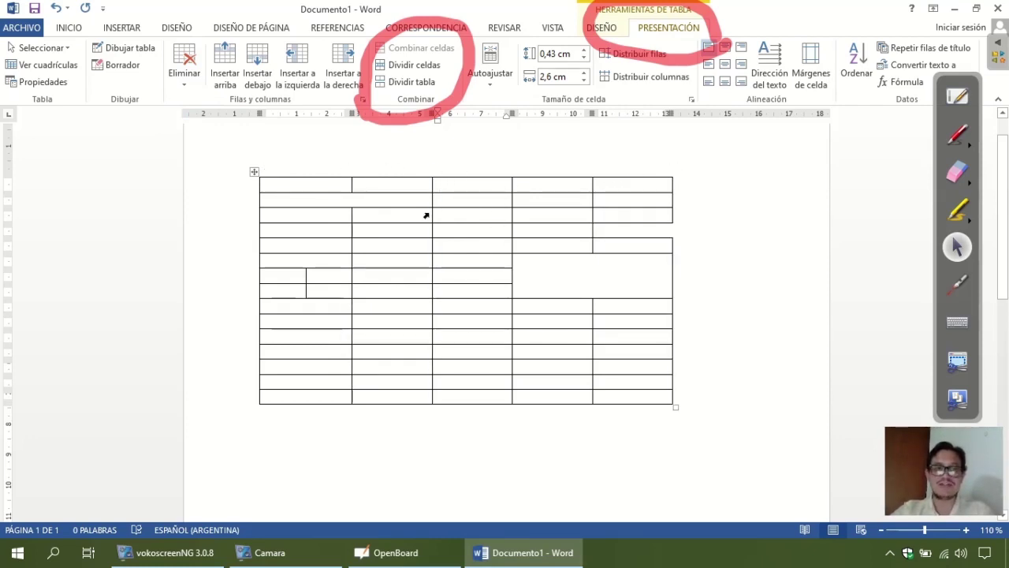
left_click(56, 9)
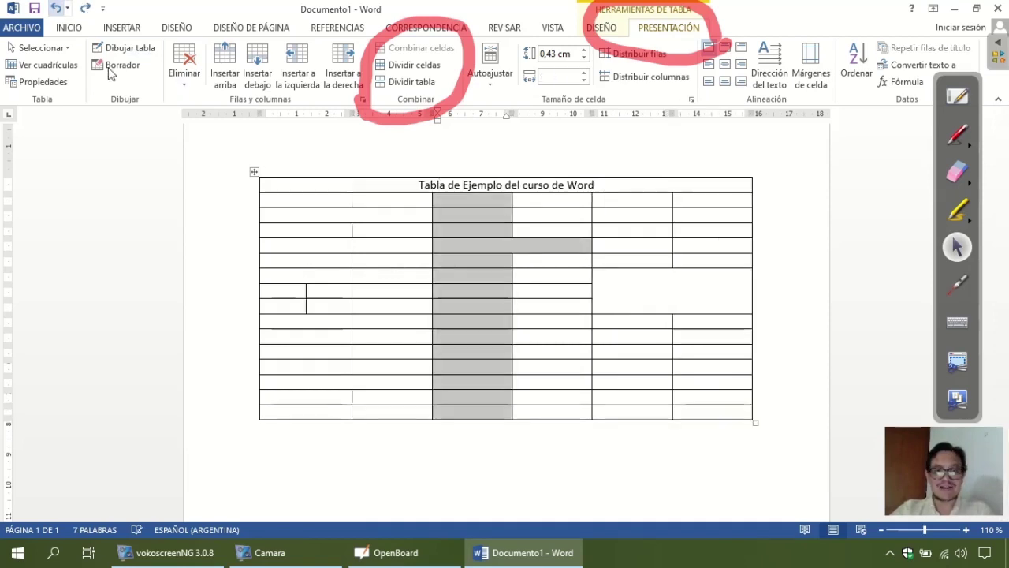
left_click(537, 249)
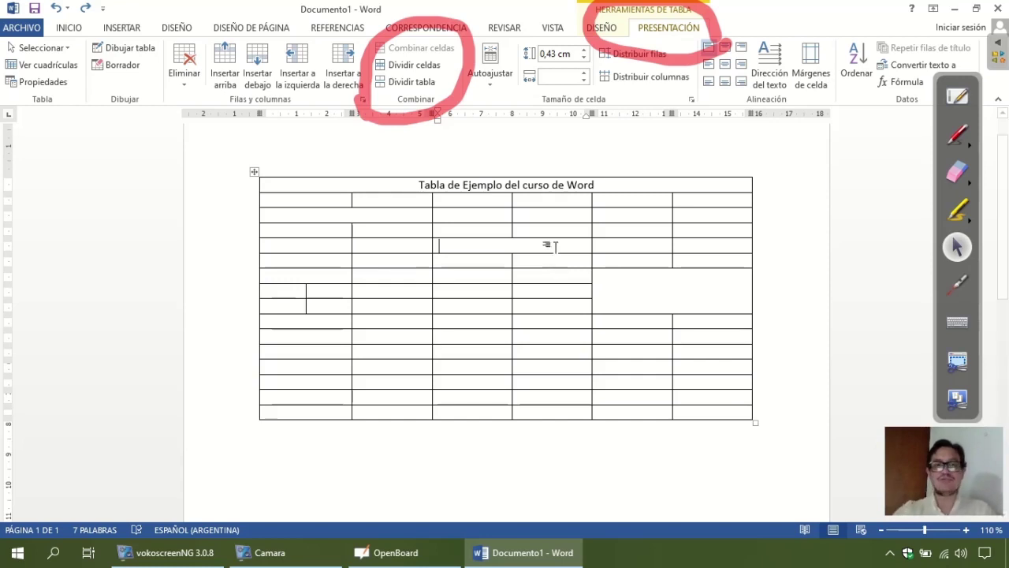
Step: Insert a new column to the right of the second column
left_click_drag(392, 200, 380, 414)
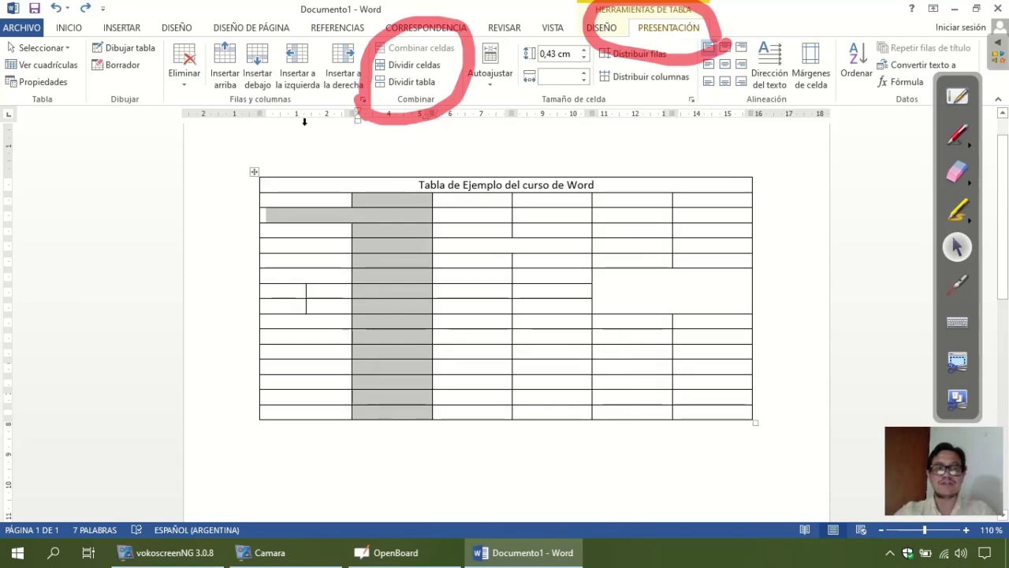
left_click(342, 63)
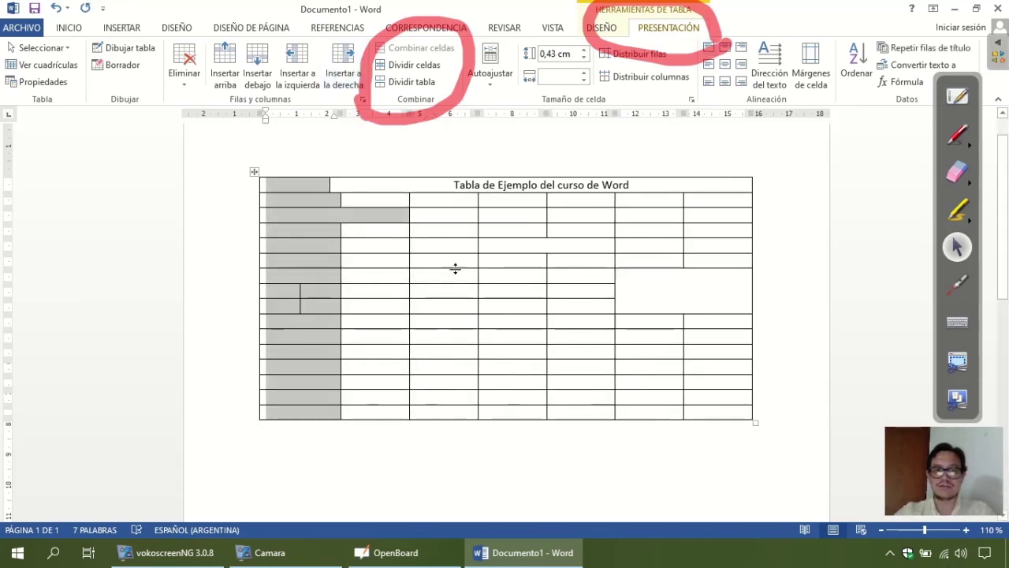
left_click(349, 230)
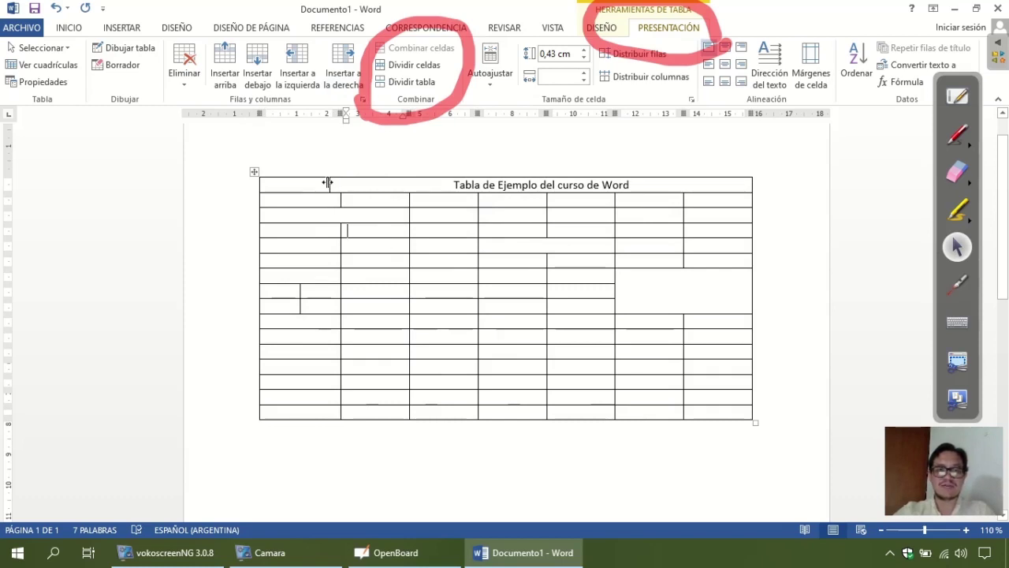
Step: Rebalance the middle column widths and make the title and second rows taller
left_click_drag(328, 183, 365, 182)
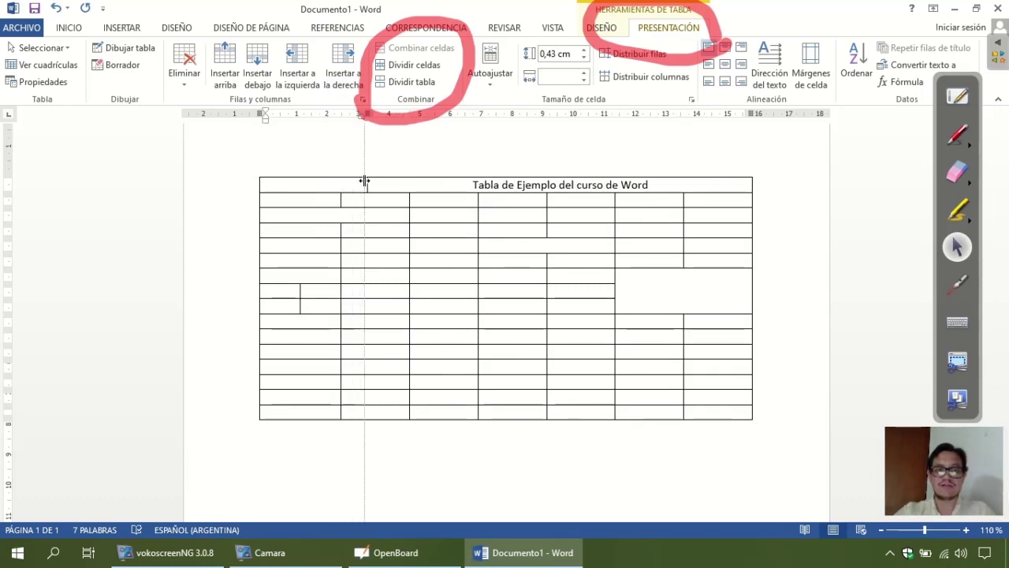
left_click_drag(364, 181, 321, 183)
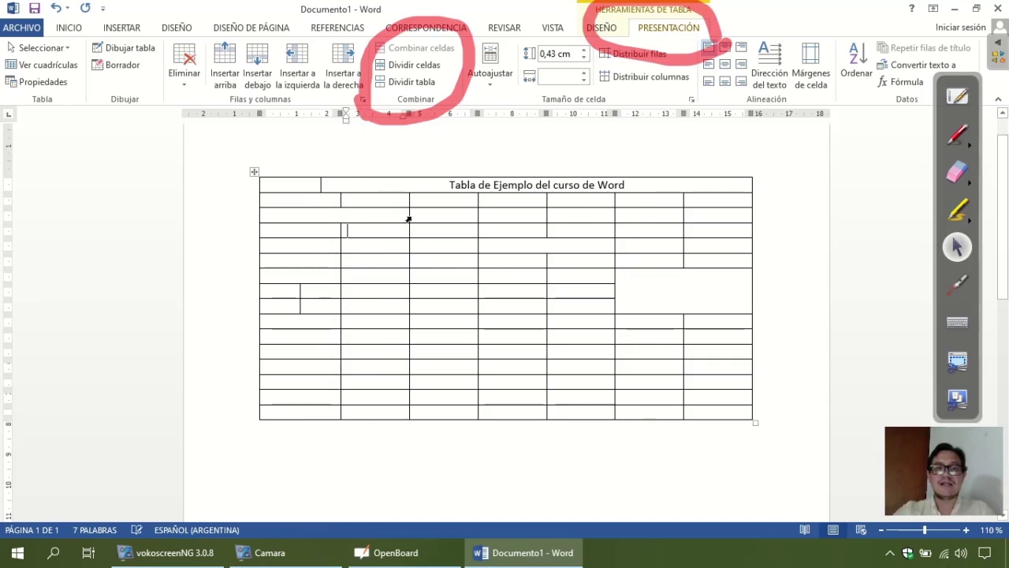
mouse_move(409, 216)
left_mouse_down()
mouse_move(446, 217)
mouse_move(401, 218)
left_mouse_up()
mouse_move(478, 218)
left_mouse_down()
mouse_move(507, 219)
mouse_move(467, 226)
left_mouse_up()
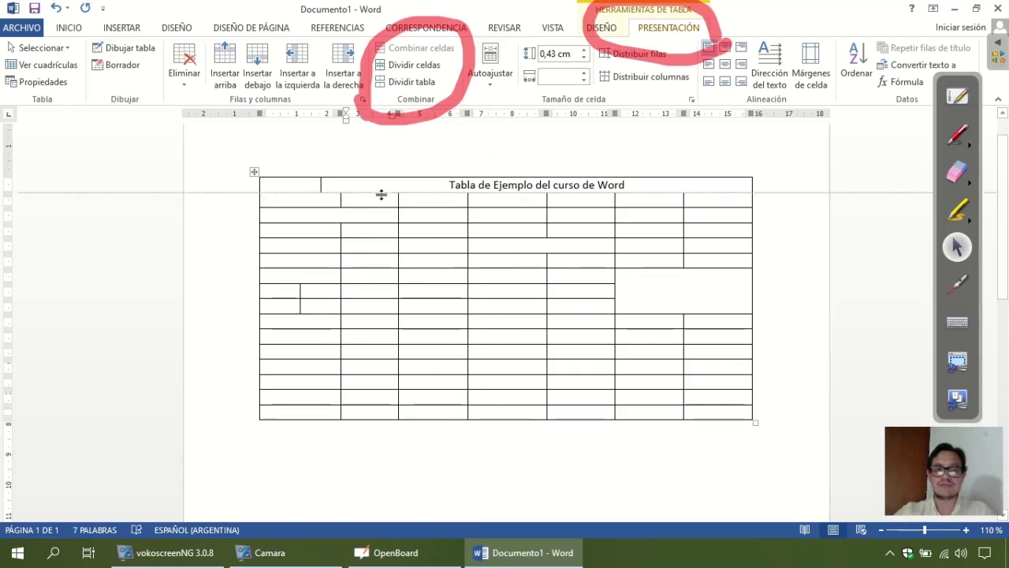
mouse_move(380, 193)
left_mouse_down()
mouse_move(376, 224)
mouse_move(419, 269)
mouse_move(418, 307)
left_mouse_up()
left_click(398, 232)
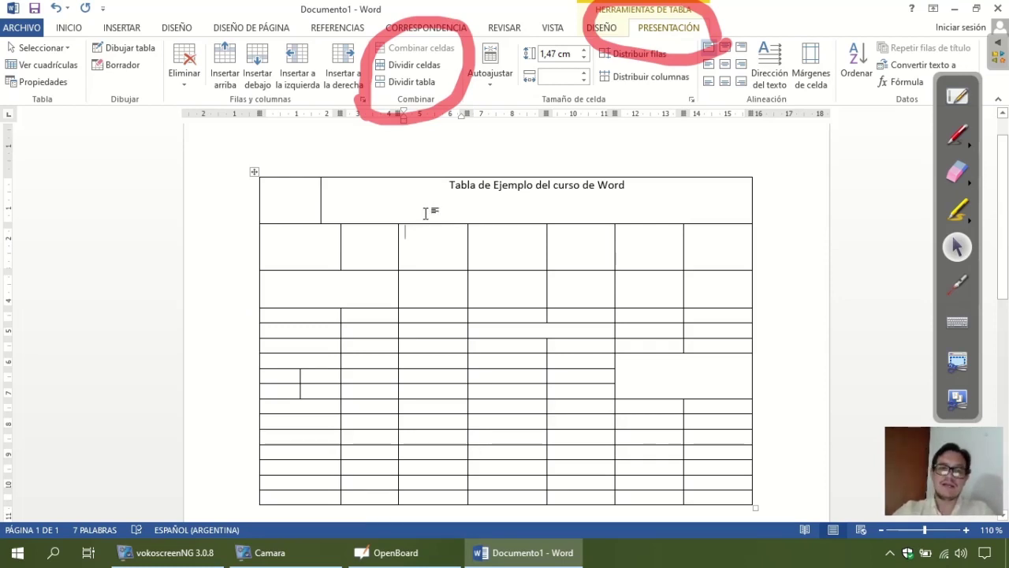
Step: Merge the top row into a single cell with Combinar celdas and select the title text
left_click(438, 170)
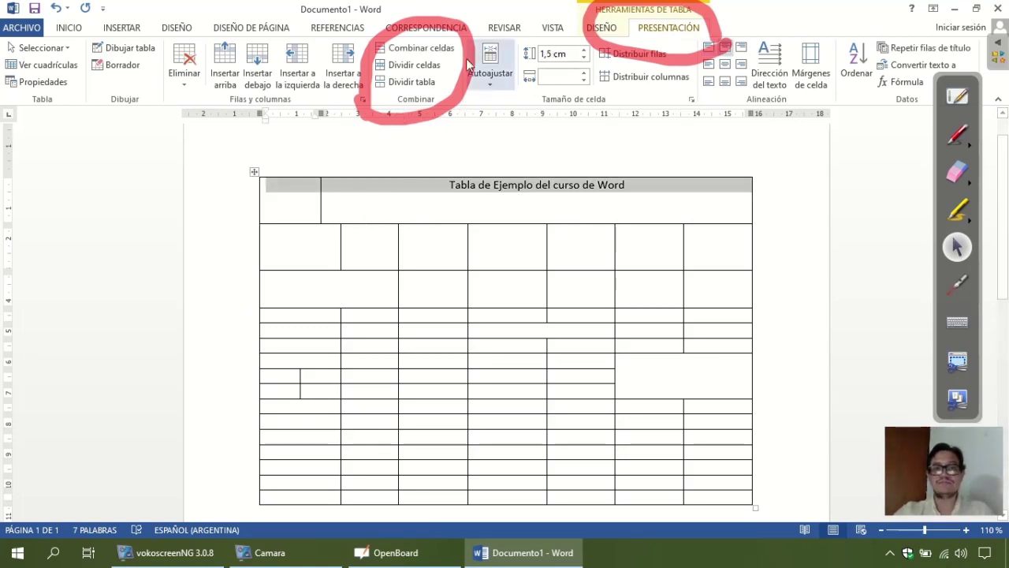
left_click(421, 48)
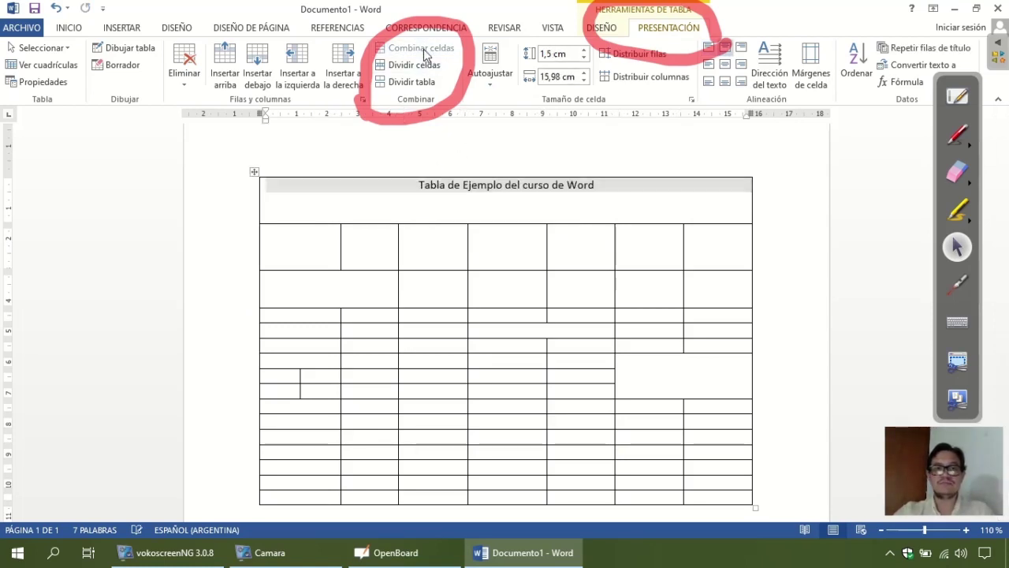
left_click(484, 198)
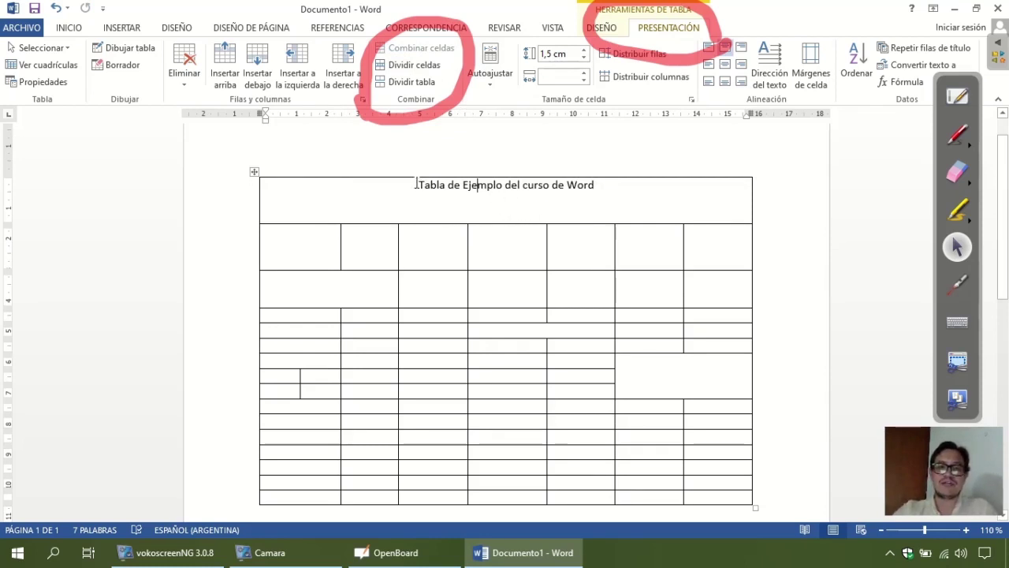
left_click_drag(417, 185, 604, 175)
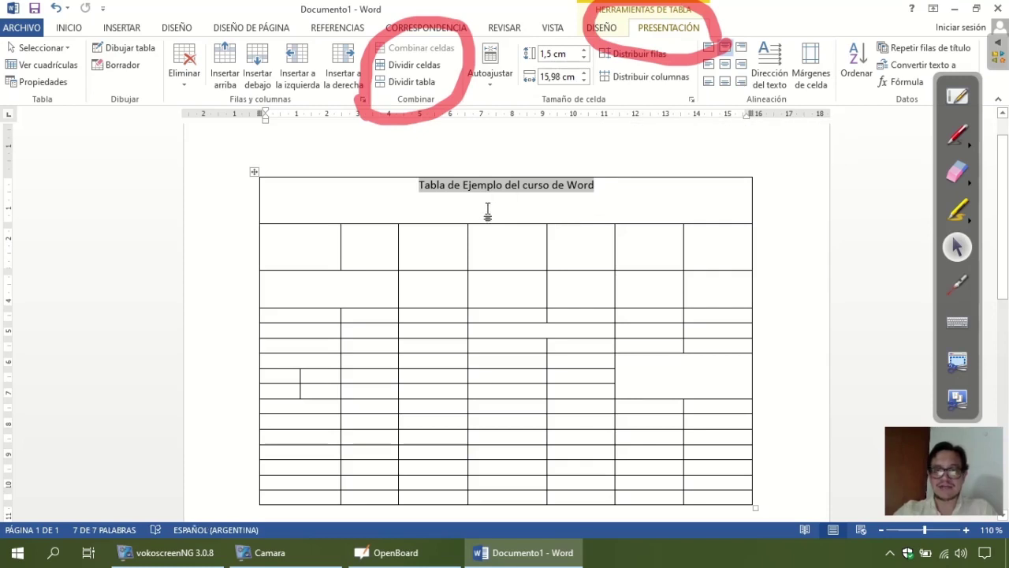
Step: Erase the earlier screen annotations and draw a new highlight loop
left_click(957, 172)
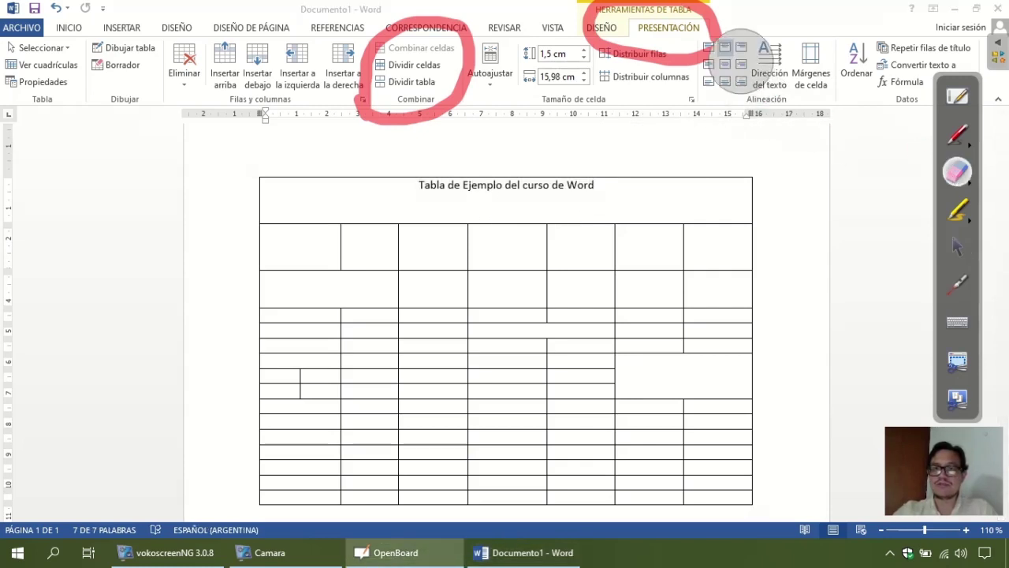
mouse_move(761, 103)
left_mouse_down()
mouse_move(461, 36)
mouse_move(480, 95)
left_mouse_up()
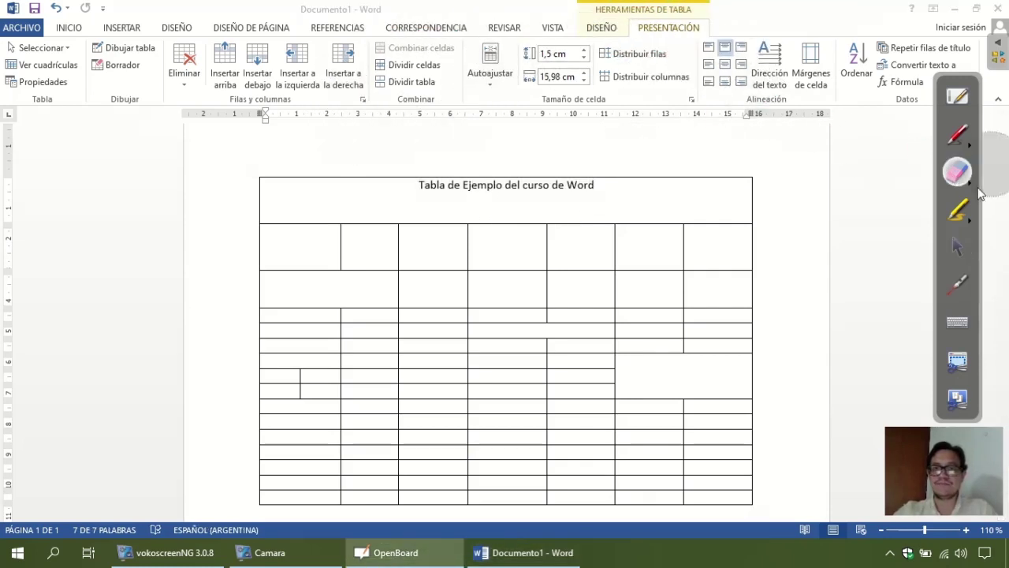
left_click(958, 210)
left_click_drag(693, 110, 677, 67)
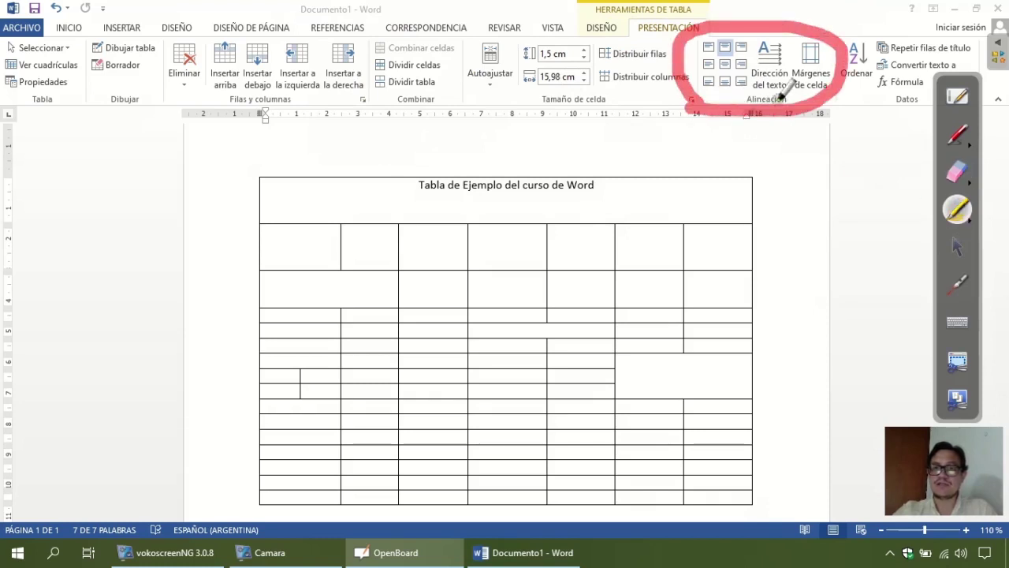
left_click(957, 247)
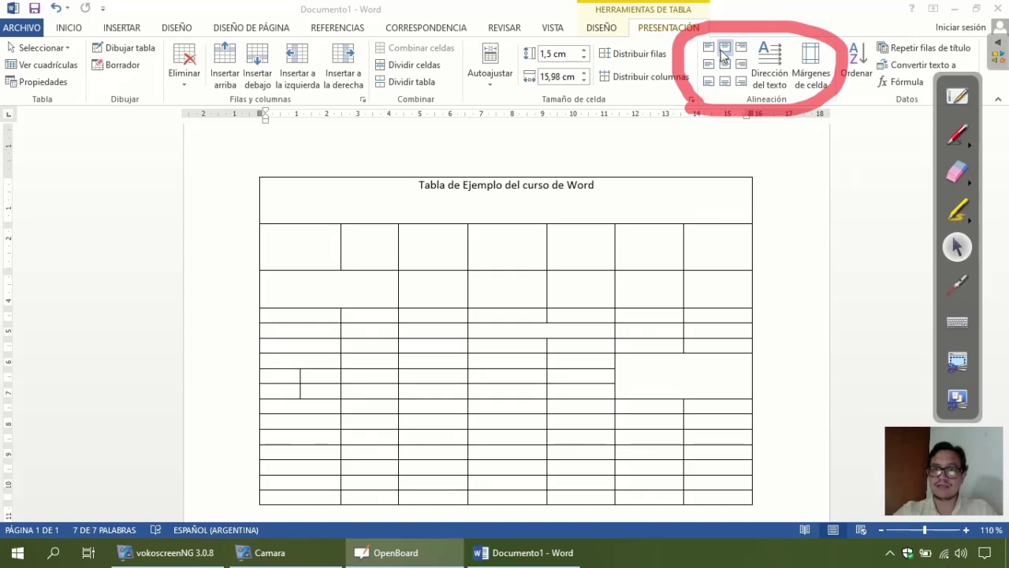
left_click(599, 203)
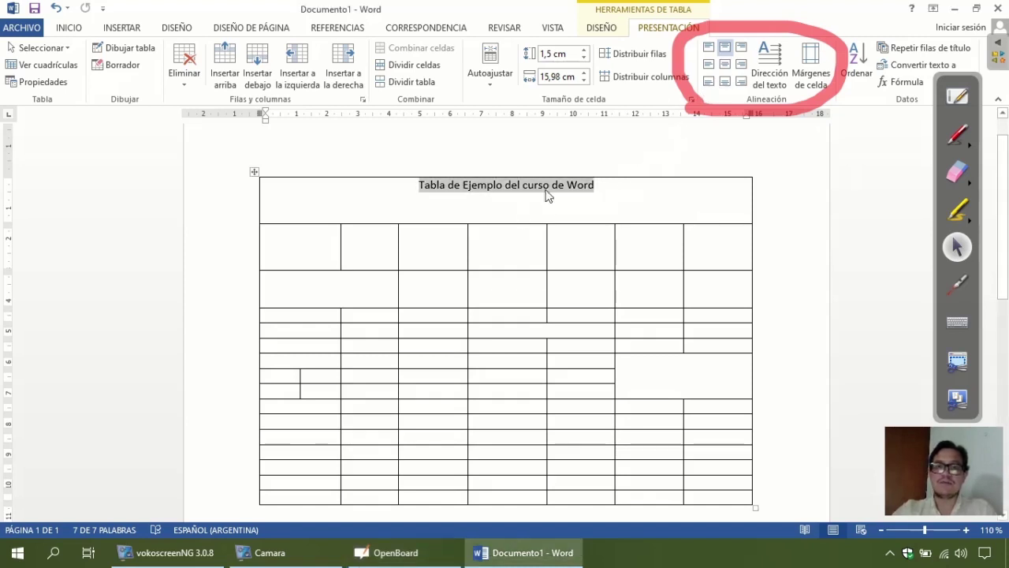
Step: Try the cell alignment buttons, then settle on Alinear en el centro for the title
left_click(495, 198)
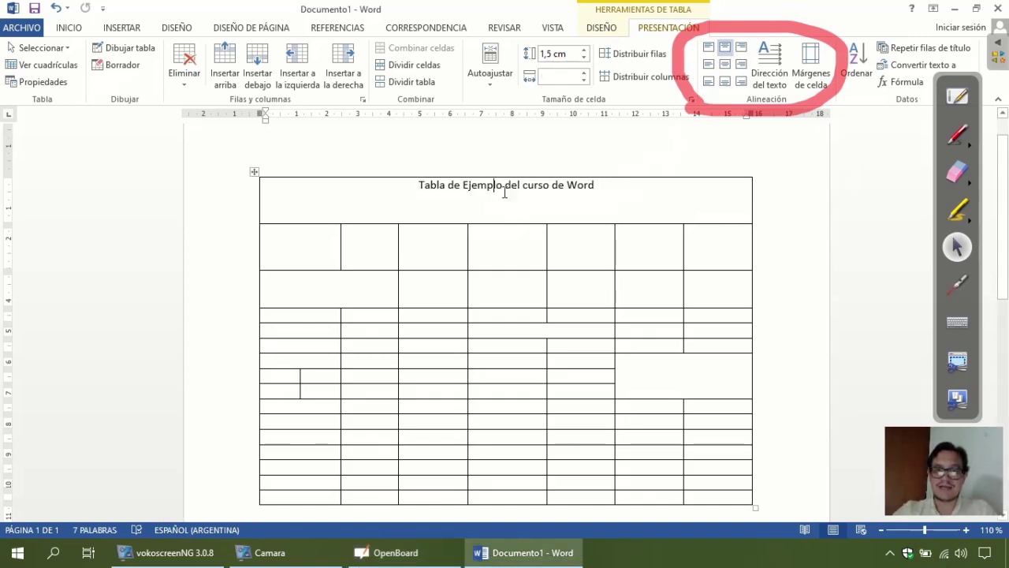
left_click(725, 65)
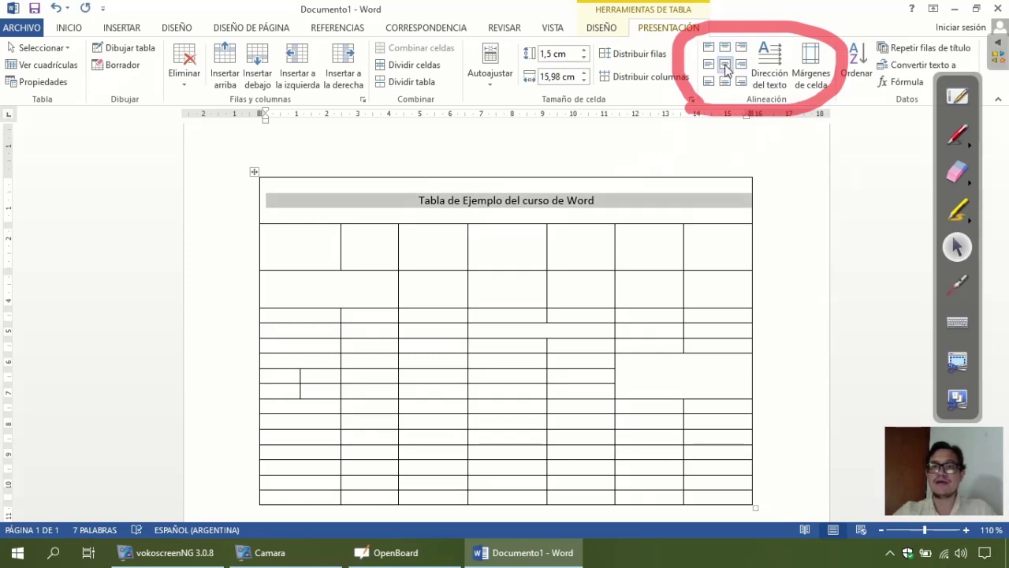
left_click(709, 65)
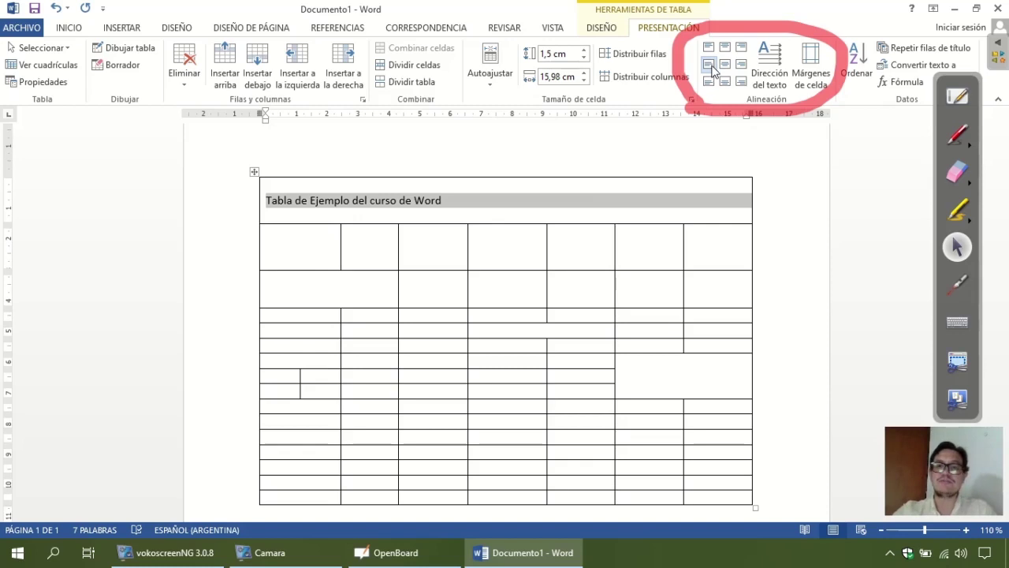
left_click(742, 65)
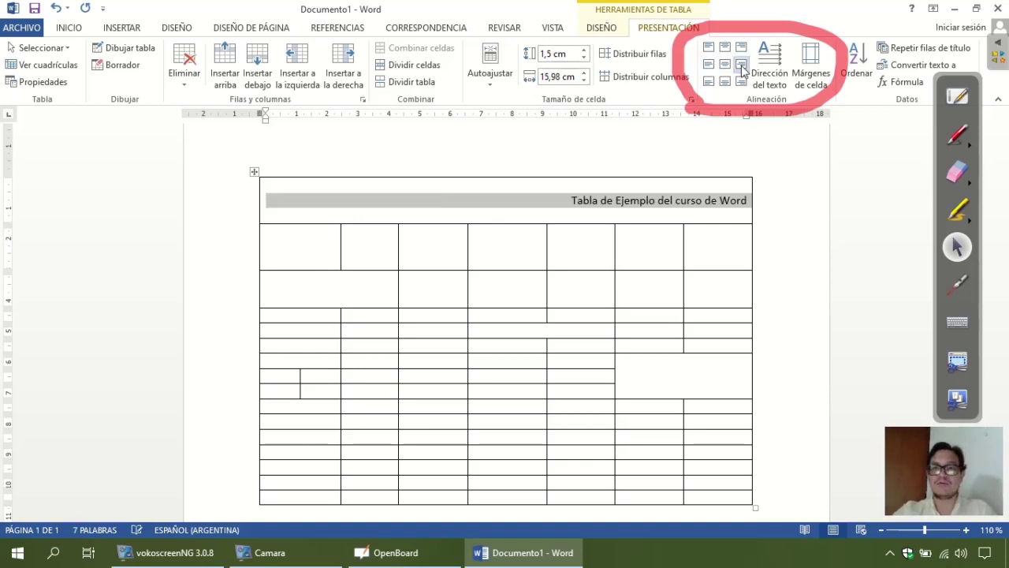
left_click(743, 49)
left_click(743, 82)
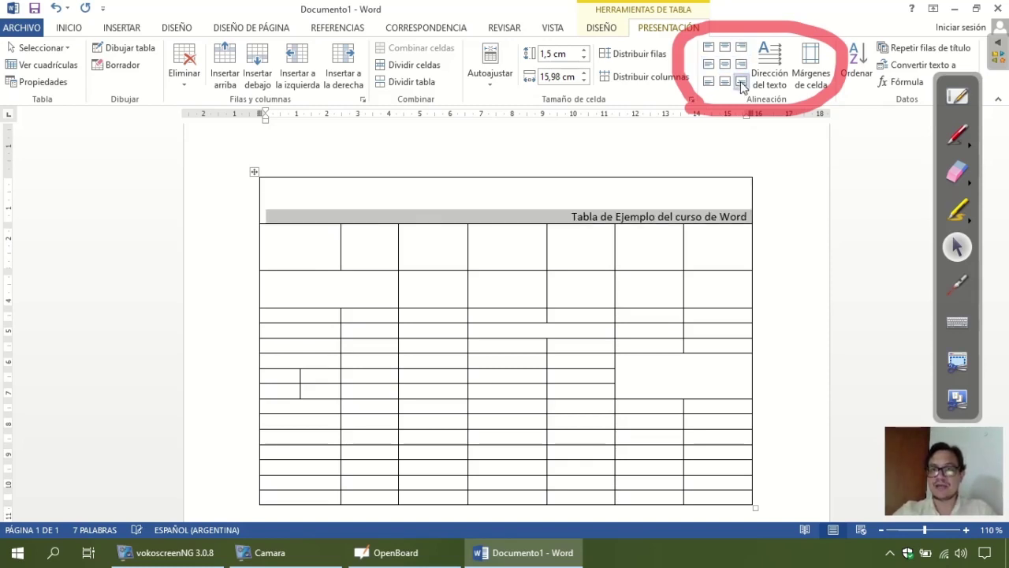
left_click(709, 82)
left_click(710, 47)
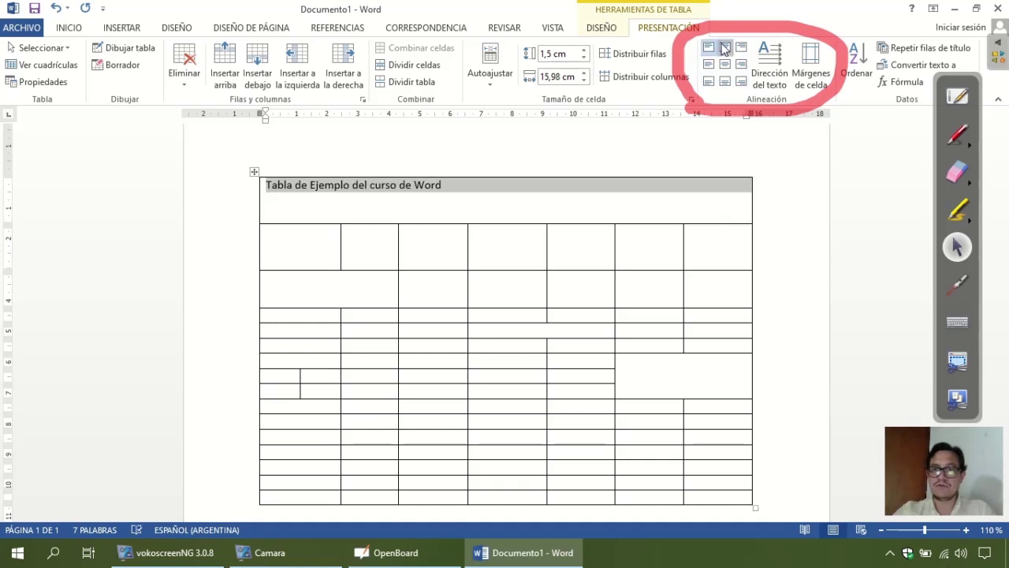
left_click(725, 48)
left_click(725, 82)
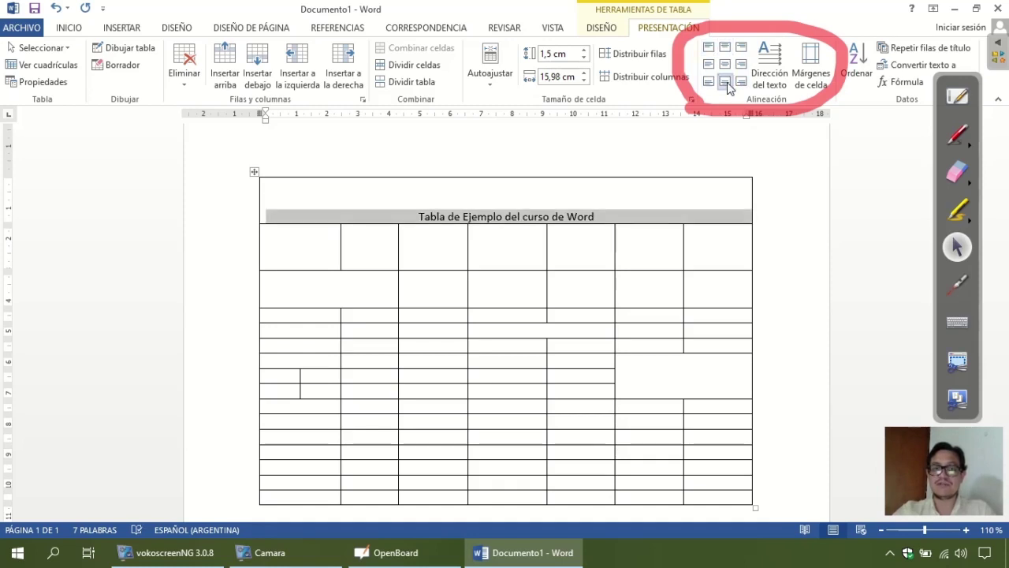
left_click(725, 65)
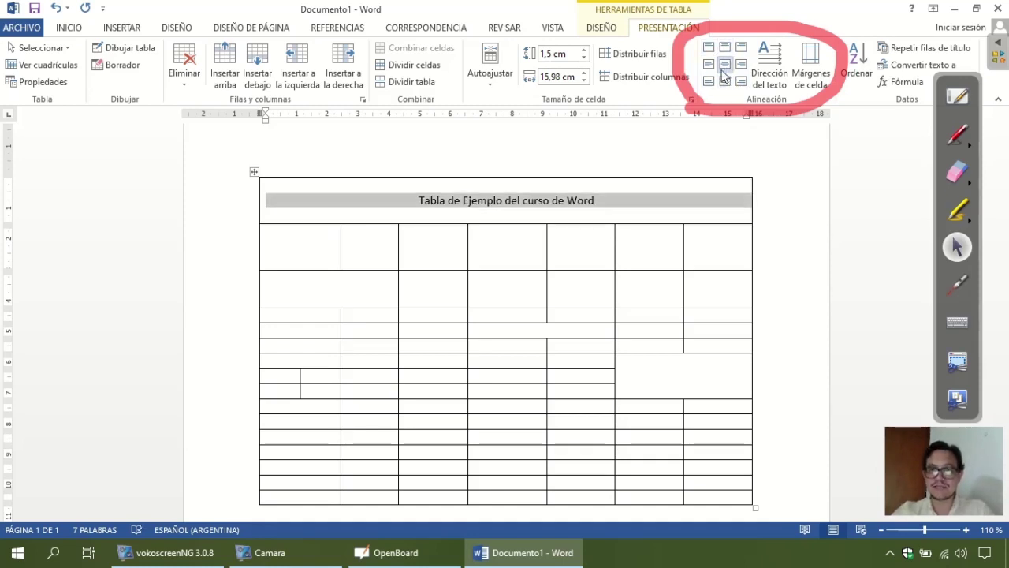
left_click(523, 209)
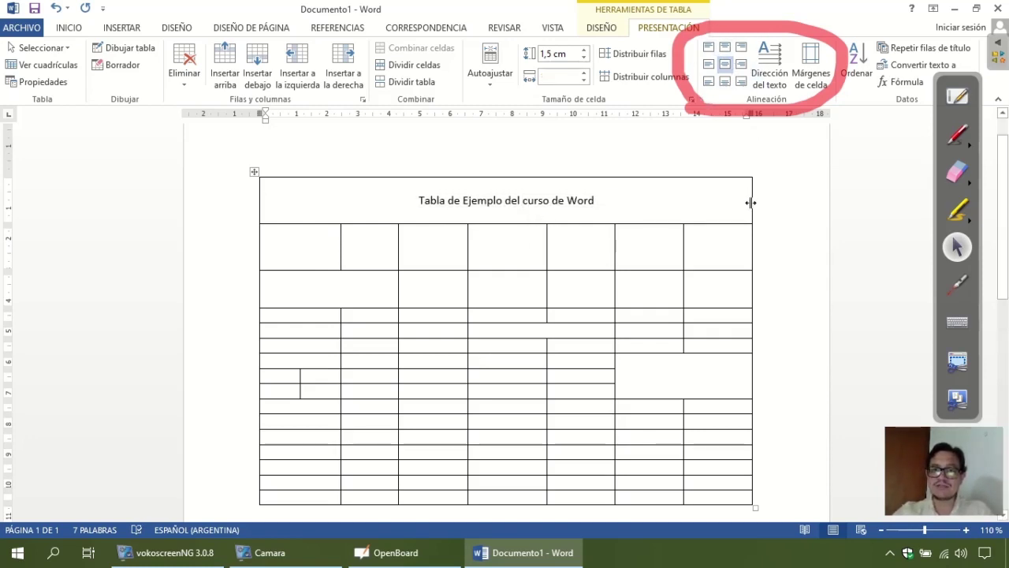
Step: Adjust the table's left and right edges and make the title row about 2 cm tall
mouse_move(752, 200)
left_mouse_down()
mouse_move(719, 199)
mouse_move(730, 199)
left_mouse_up()
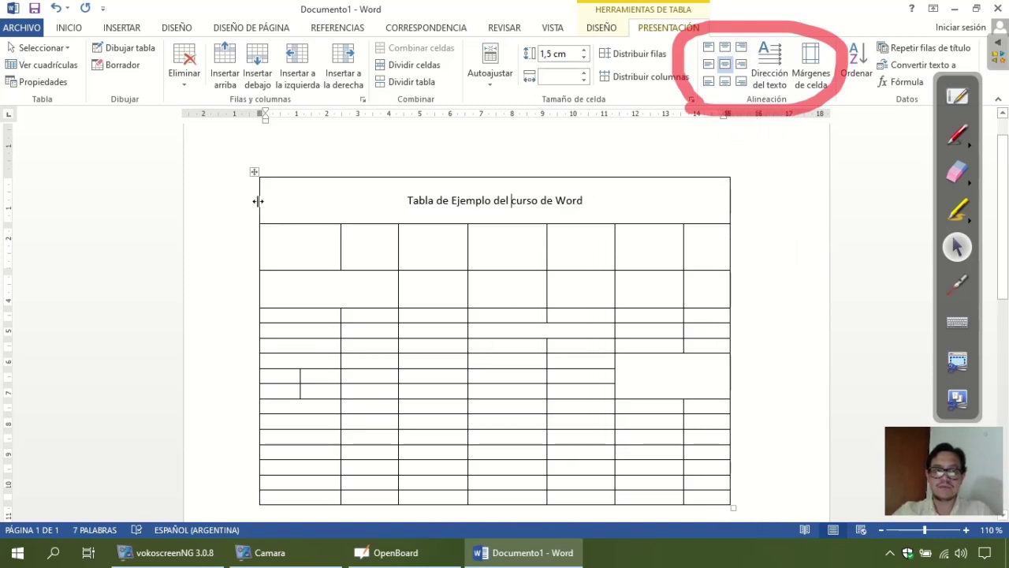
left_click_drag(260, 200, 306, 201)
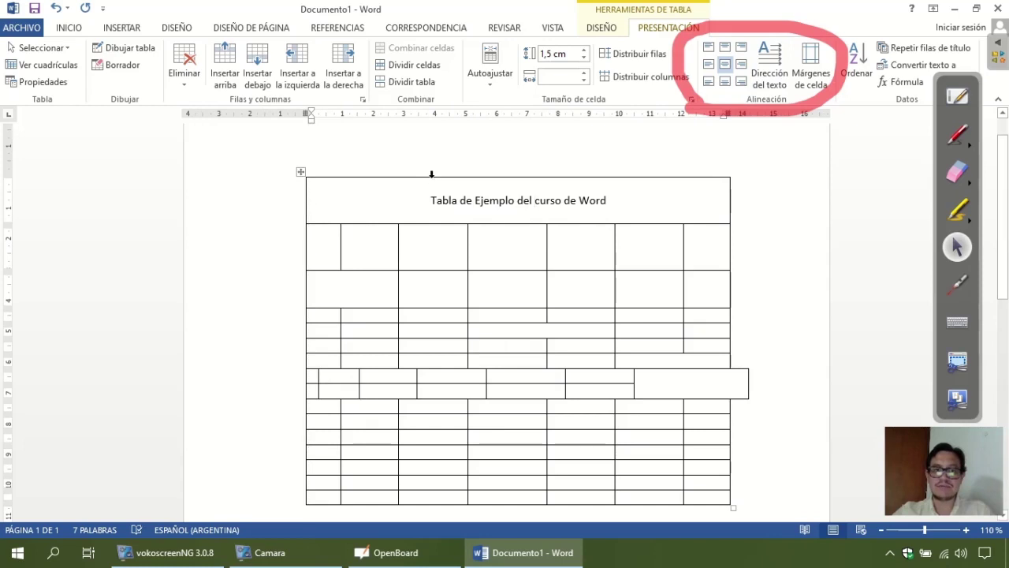
left_click_drag(306, 205, 276, 205)
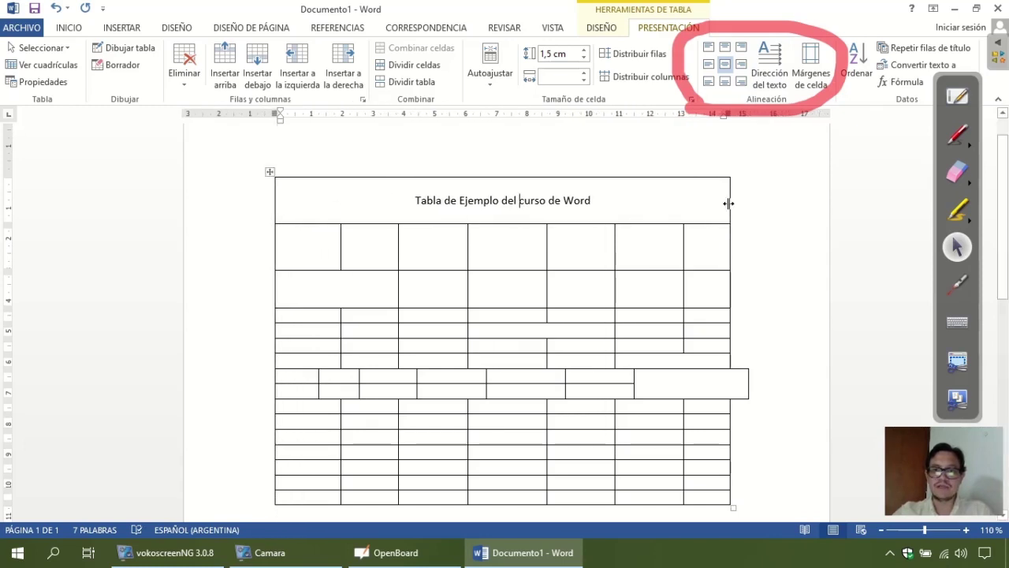
left_click_drag(728, 203, 753, 203)
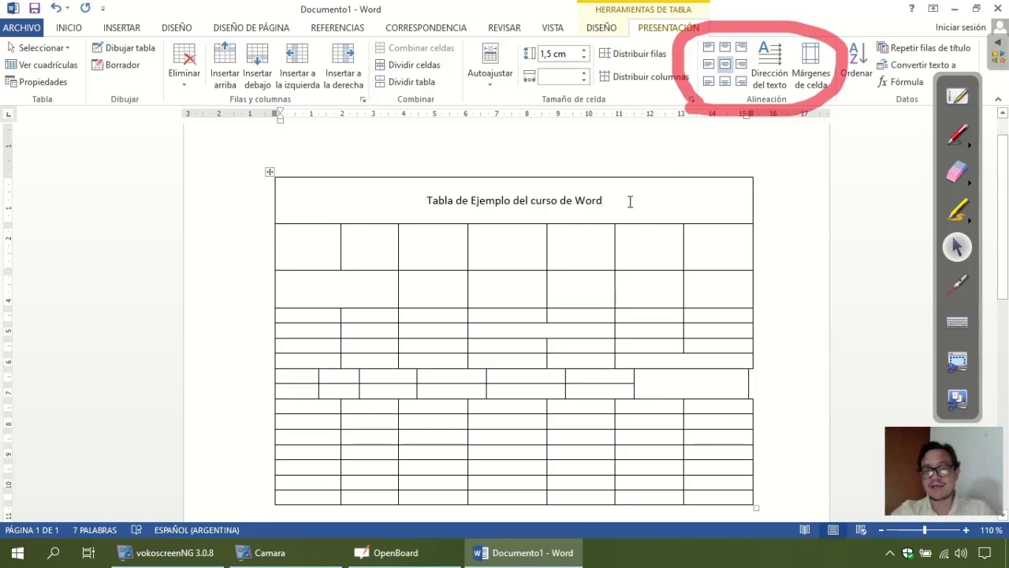
mouse_move(631, 225)
left_mouse_down()
mouse_move(617, 239)
mouse_move(584, 223)
mouse_move(583, 239)
left_mouse_up()
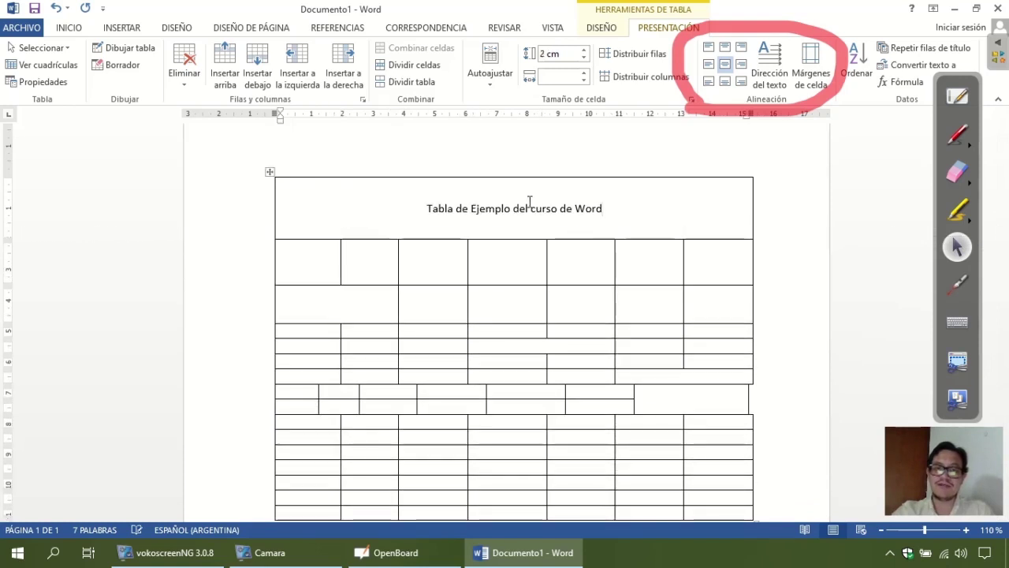
Step: Re-centre the title in its merged cell after trying middle-left alignment
left_click(708, 64)
left_click(724, 64)
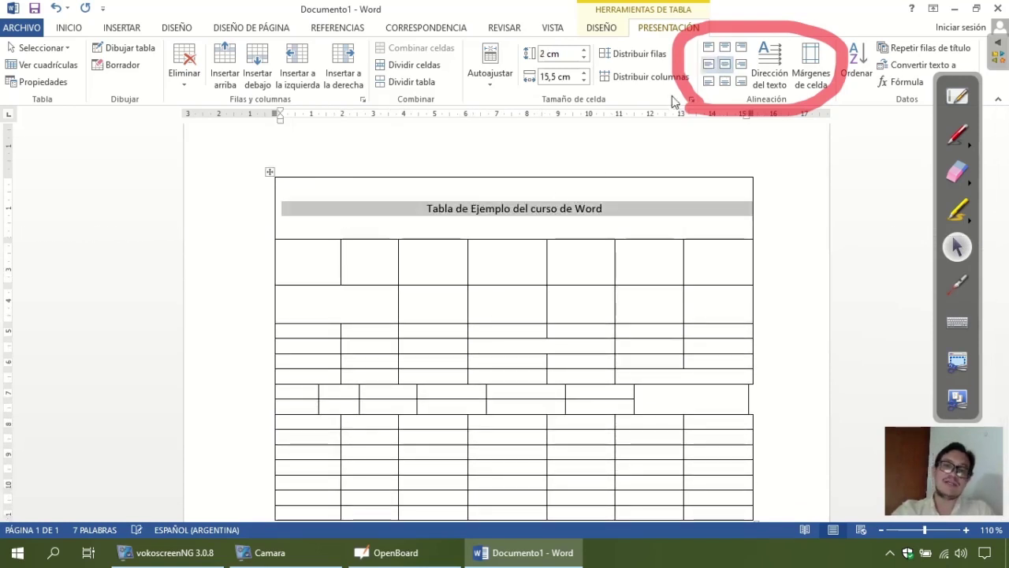
left_click(554, 218)
Step: Enlarge the selected title text to 18 pt and make it bold
left_click_drag(402, 212, 614, 204)
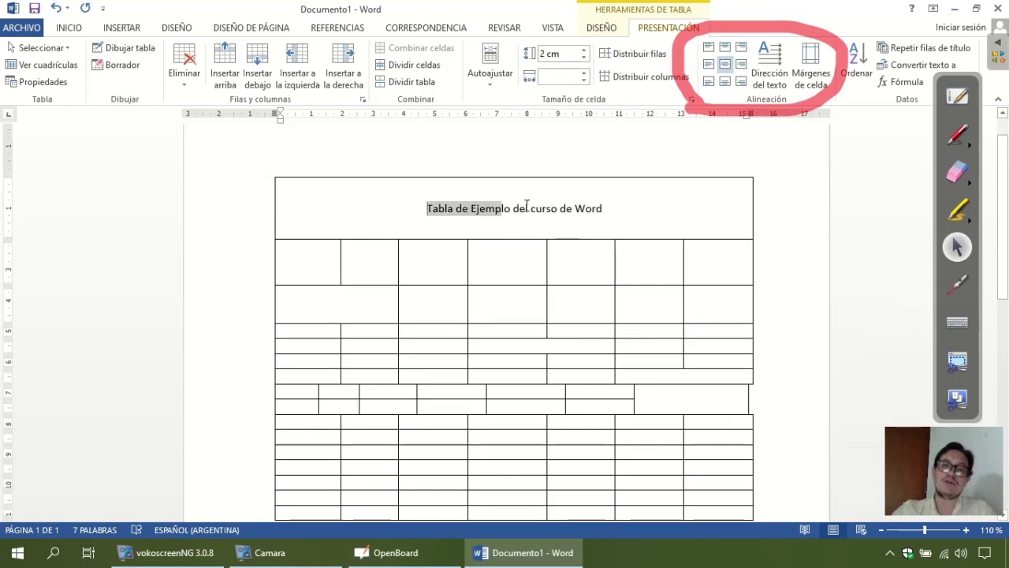
left_click(104, 30)
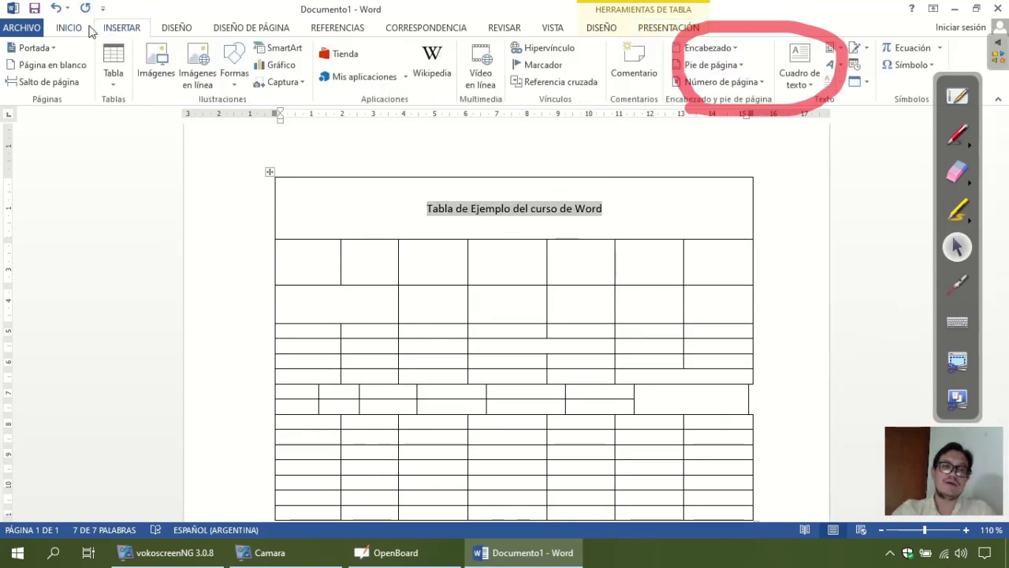
left_click(79, 30)
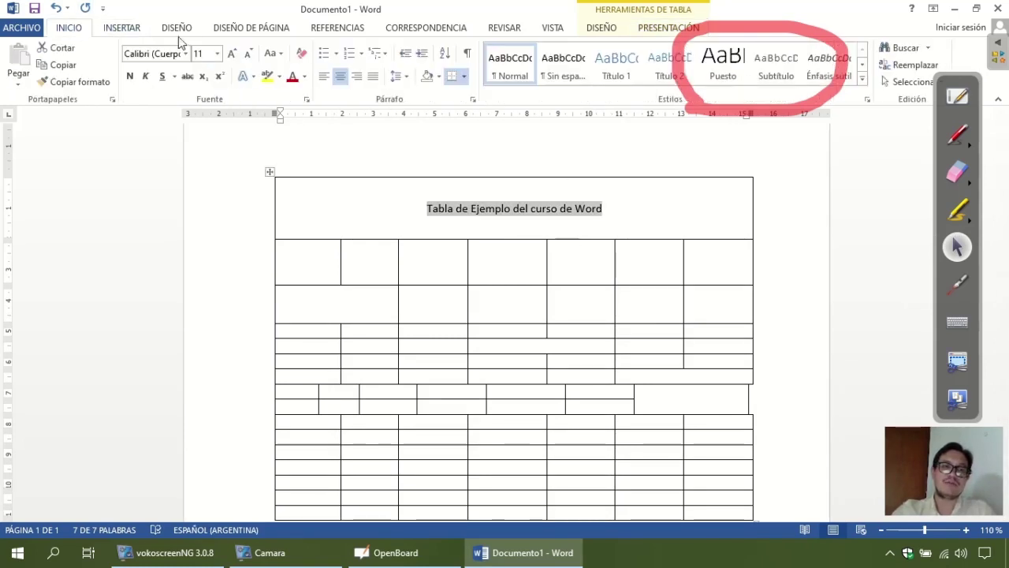
left_click(232, 55)
left_click(232, 55)
left_click(232, 55)
left_click(232, 55)
left_click(131, 76)
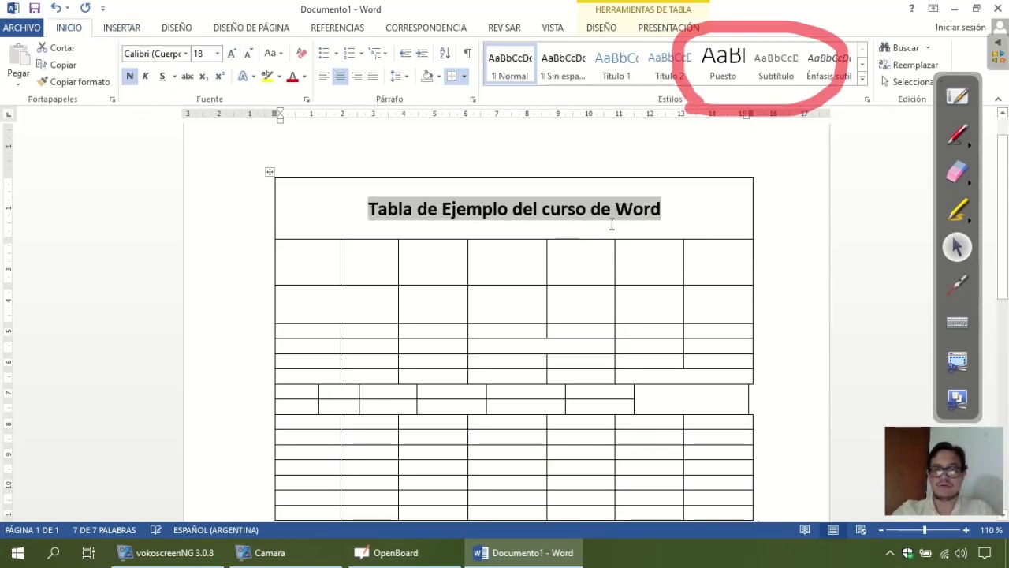
left_click(578, 212)
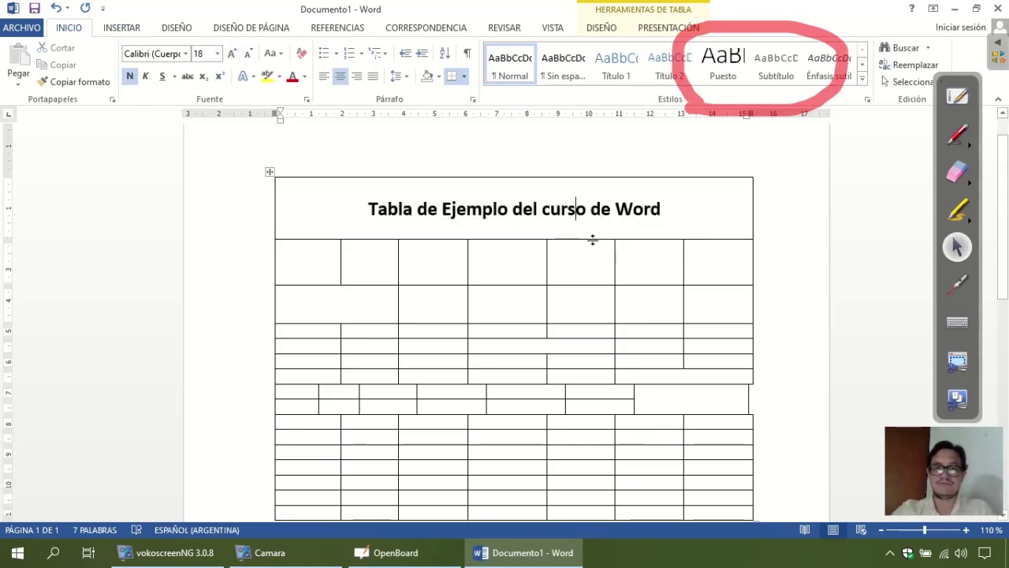
Step: Drag the title row's bottom border up to shorten the row
left_click_drag(592, 239, 596, 226)
left_click(597, 241)
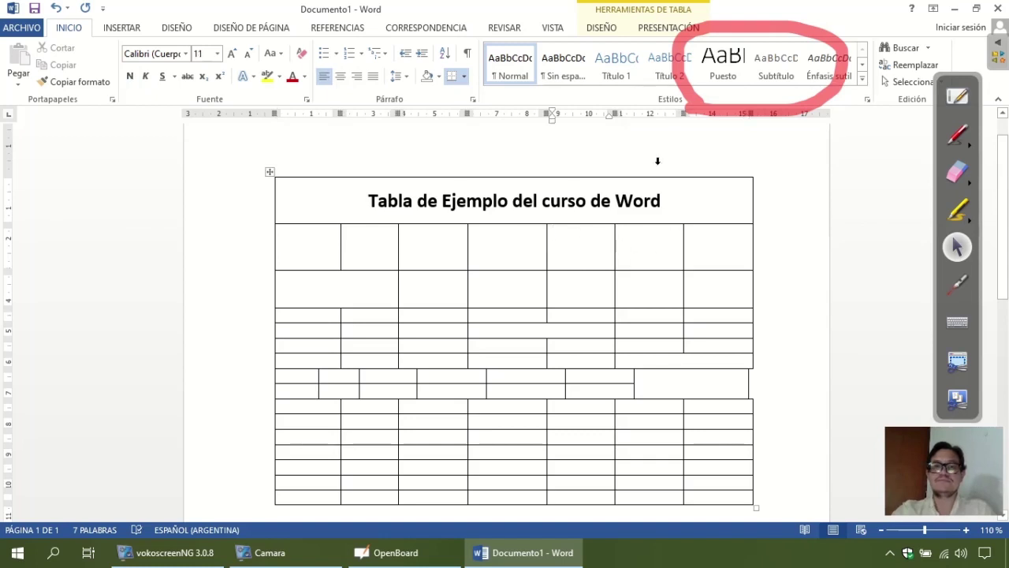
left_click(673, 207)
Step: Erase the red on-screen annotation circle and bring Word back to the front
left_click(958, 172)
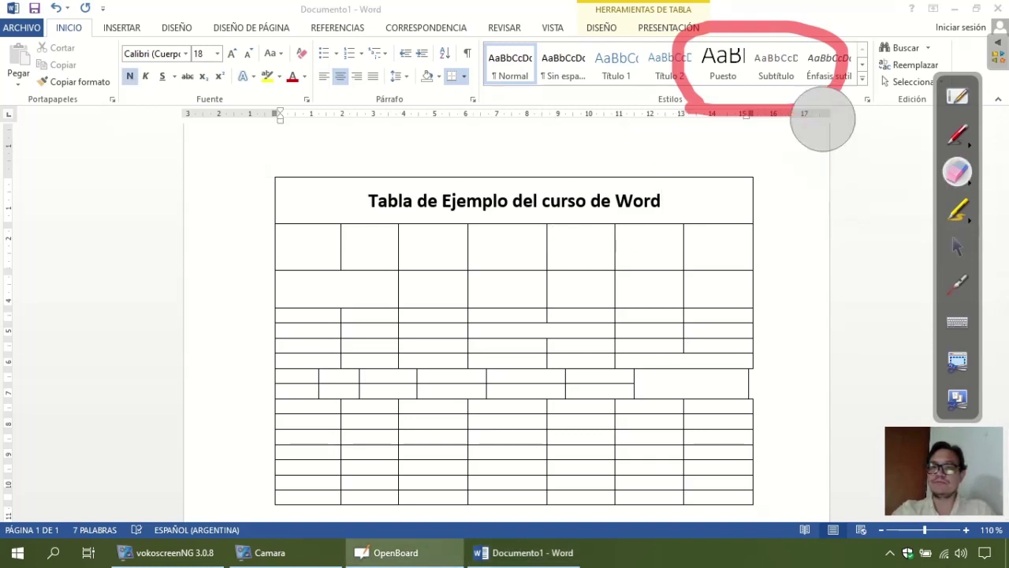
left_click_drag(823, 120, 605, 91)
left_click(957, 247)
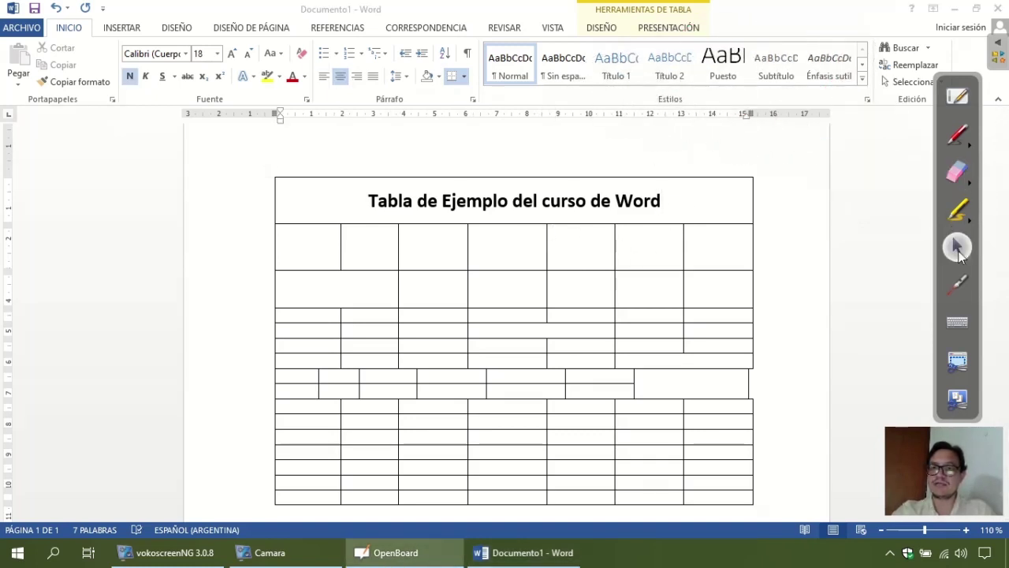
left_click(468, 217)
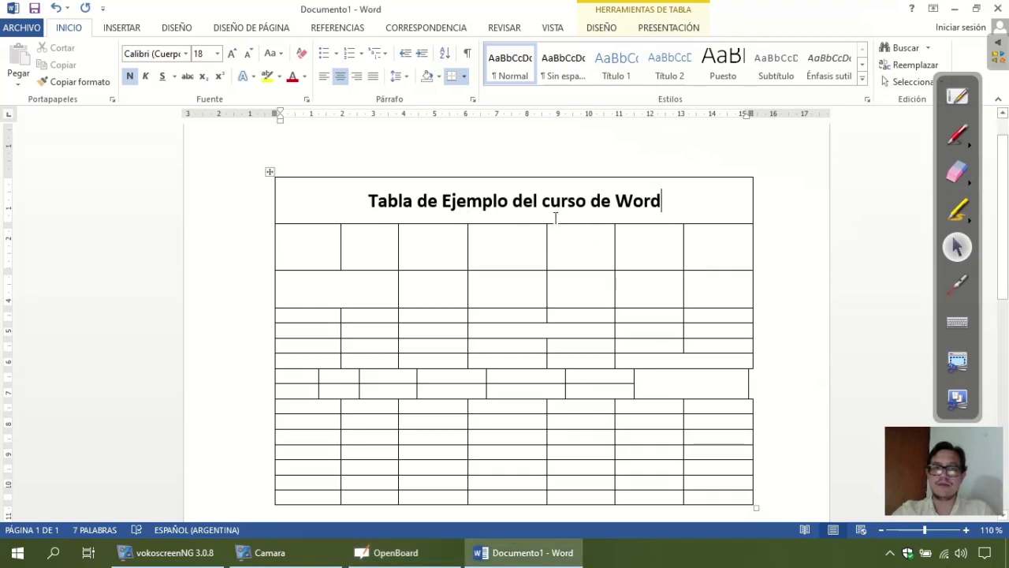
Step: Circle the table style options with on-screen annotation ink, then return to the title cell
left_click(607, 29)
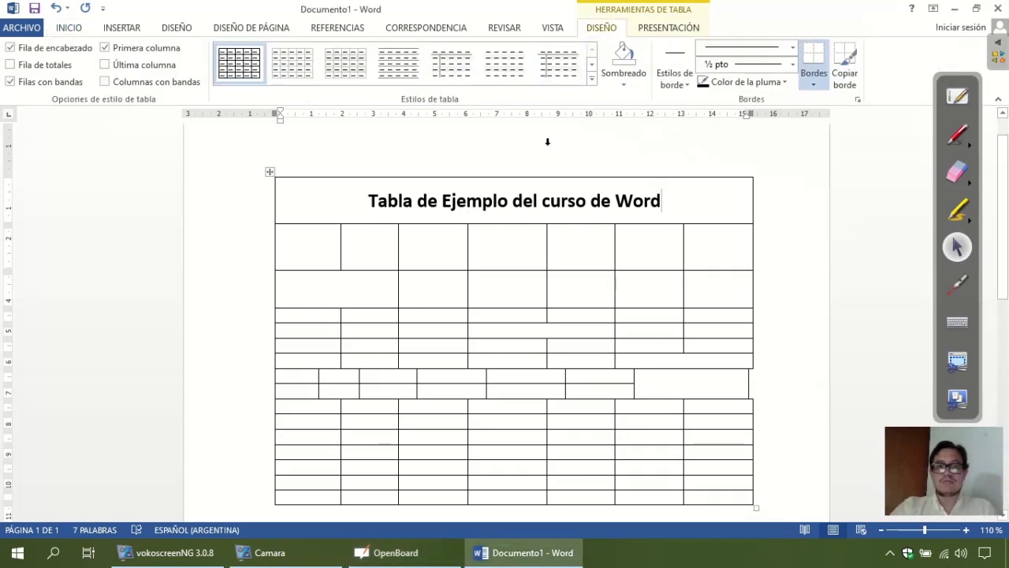
left_click(957, 209)
left_click_drag(658, 15, 627, 47)
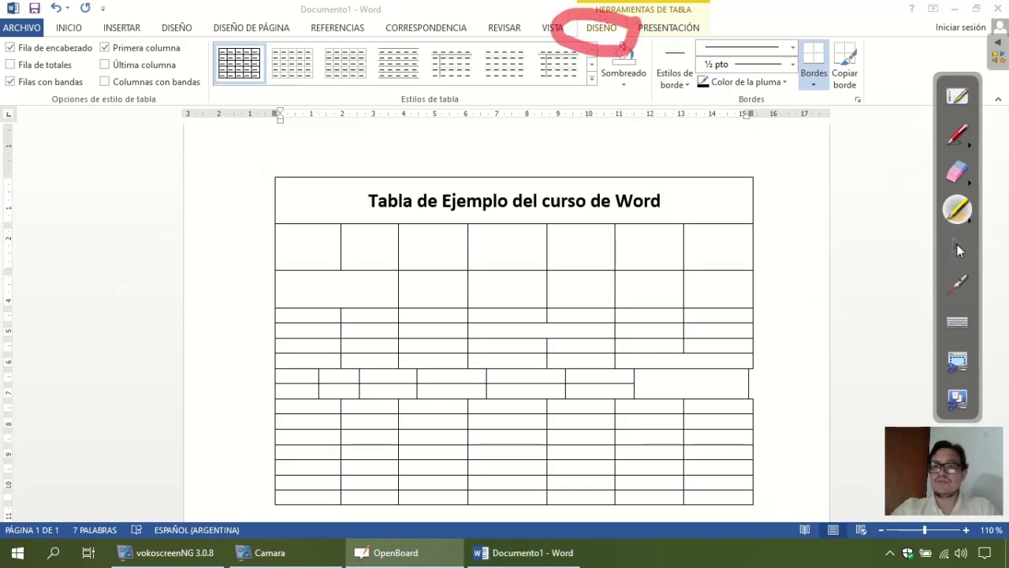
left_click(957, 246)
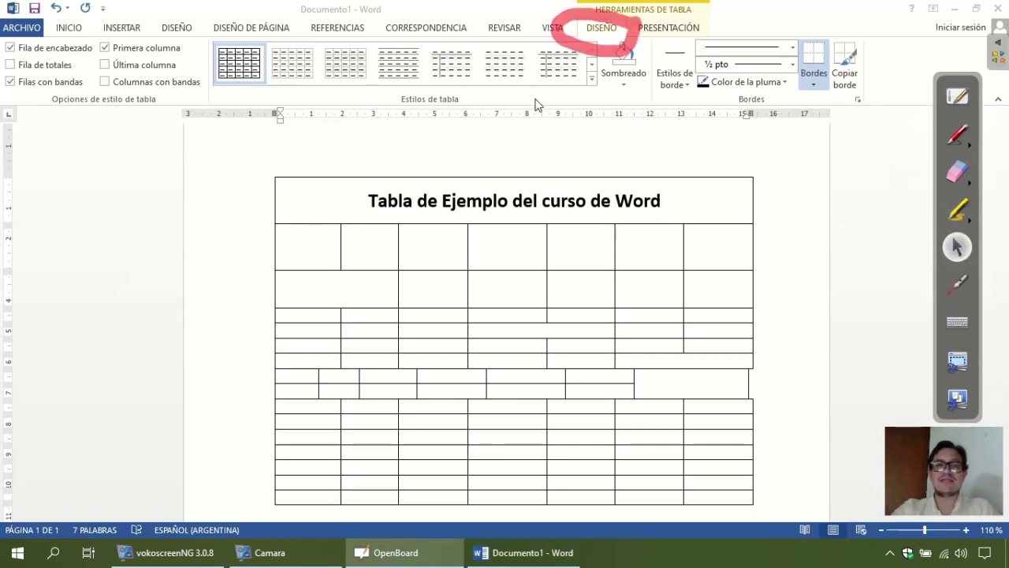
left_click(593, 87)
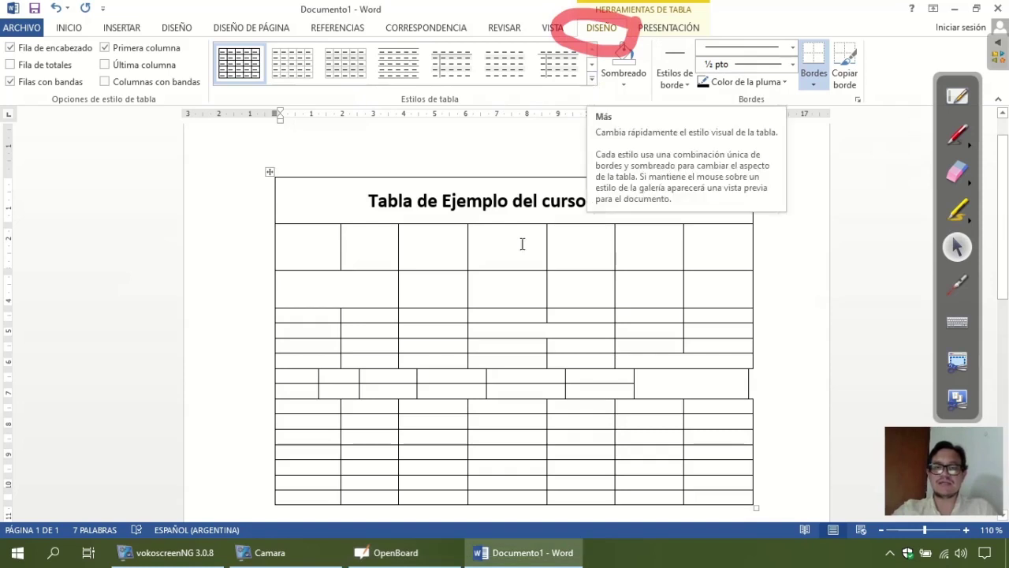
left_click(484, 203)
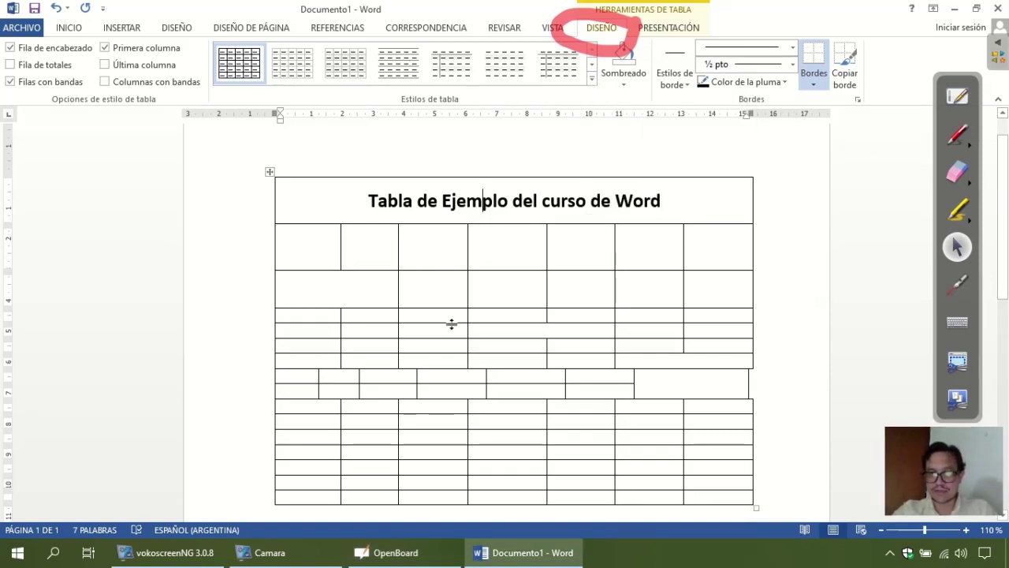
Step: Try a green list style, then apply the green grid table style from the gallery
left_click(592, 79)
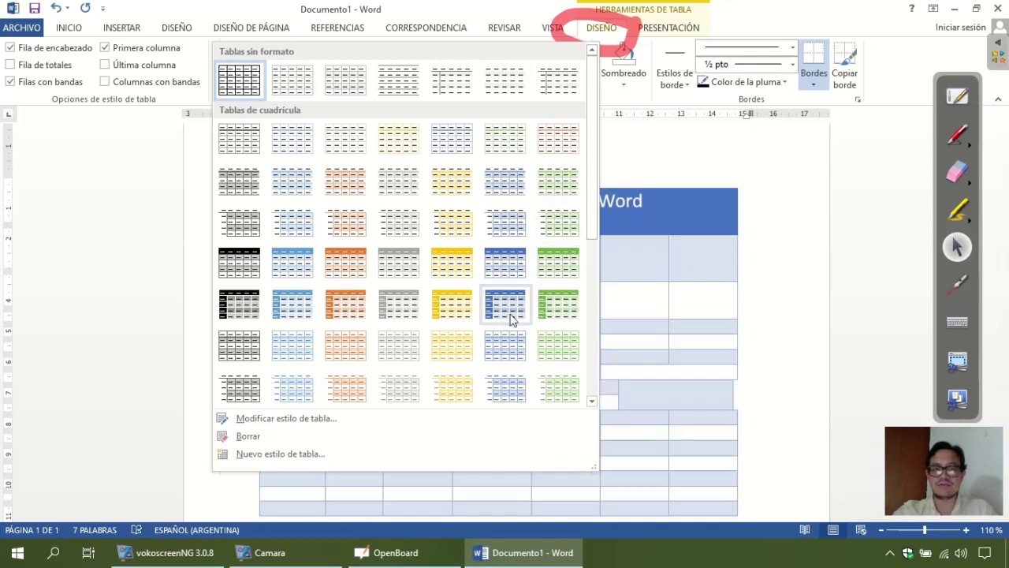
scroll(471, 294, "down", 3)
scroll(462, 286, "down", 3)
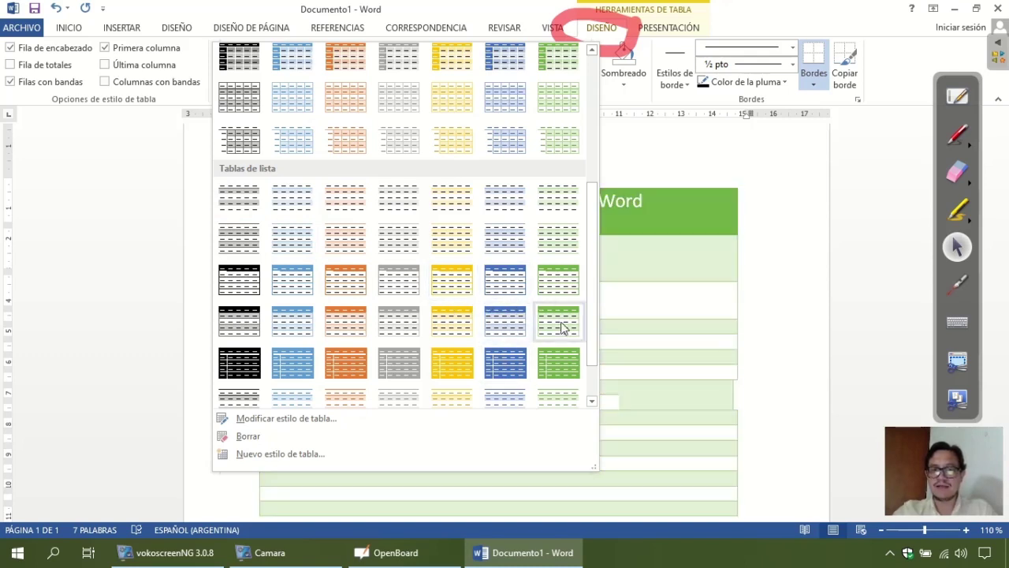
left_click(557, 287)
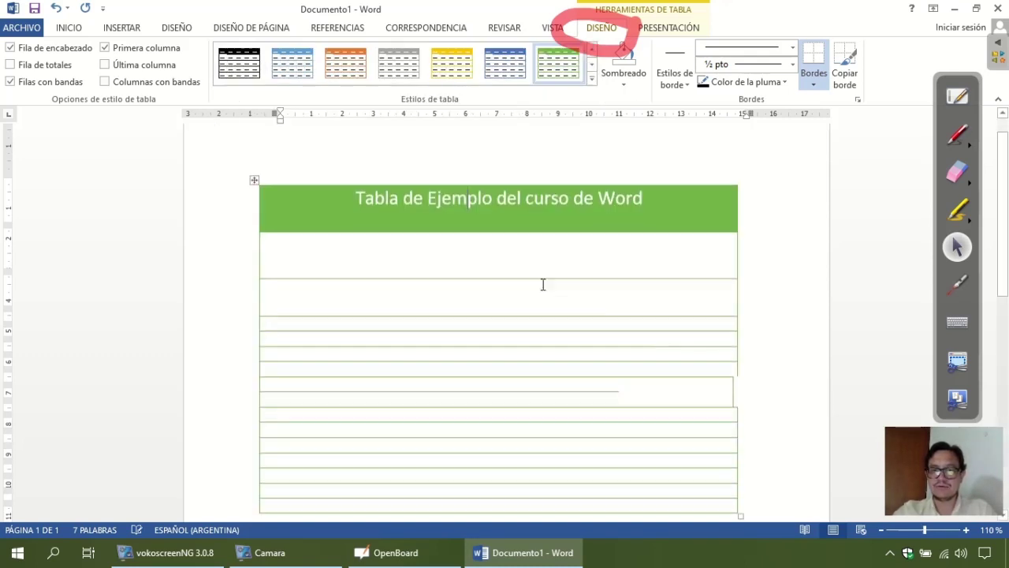
left_click(592, 80)
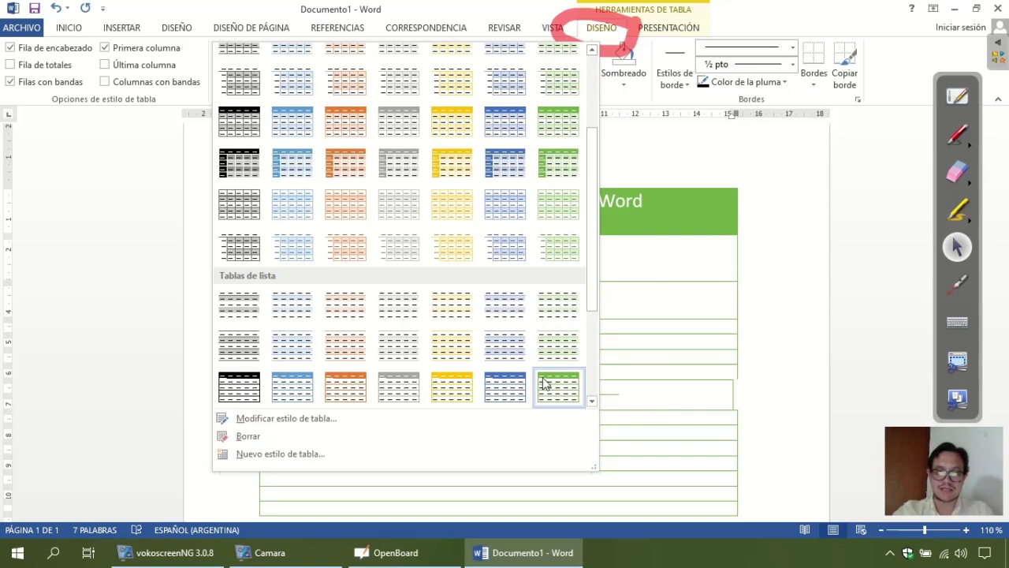
left_click(553, 181)
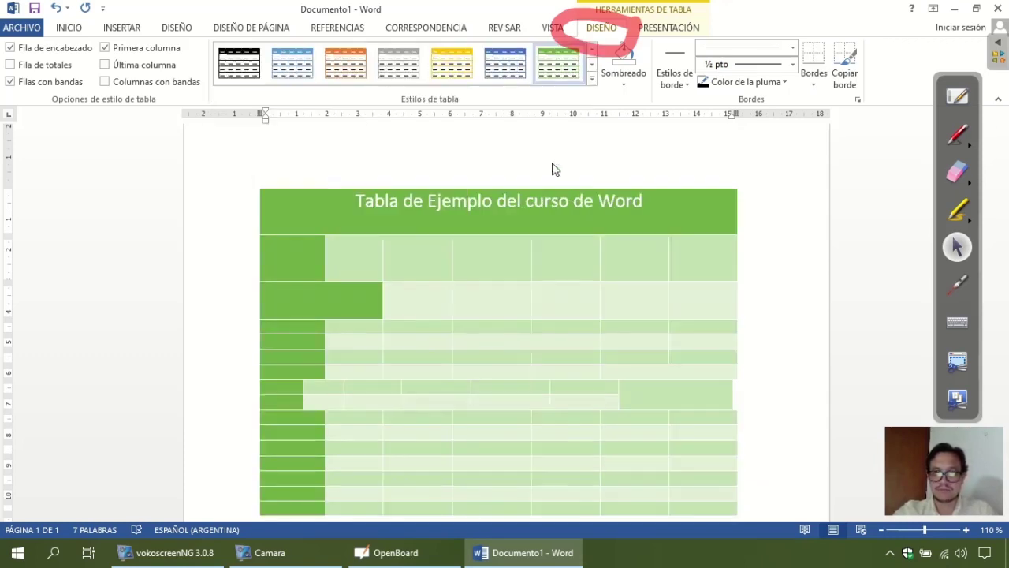
left_click(432, 257)
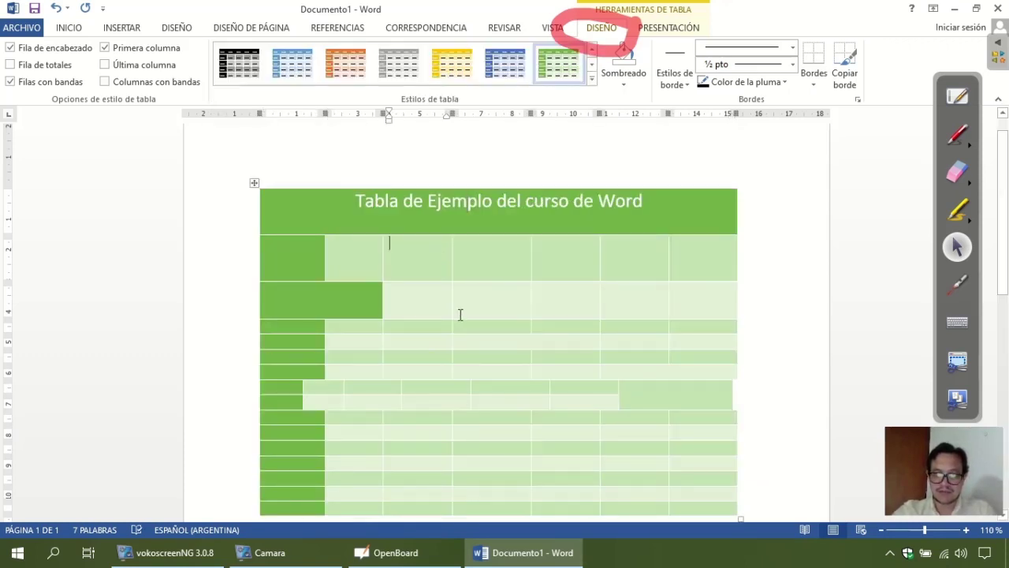
Step: Drag the uneven row's cell borders to stretch its last cell and shift its left border
scroll(444, 292, "down", 2)
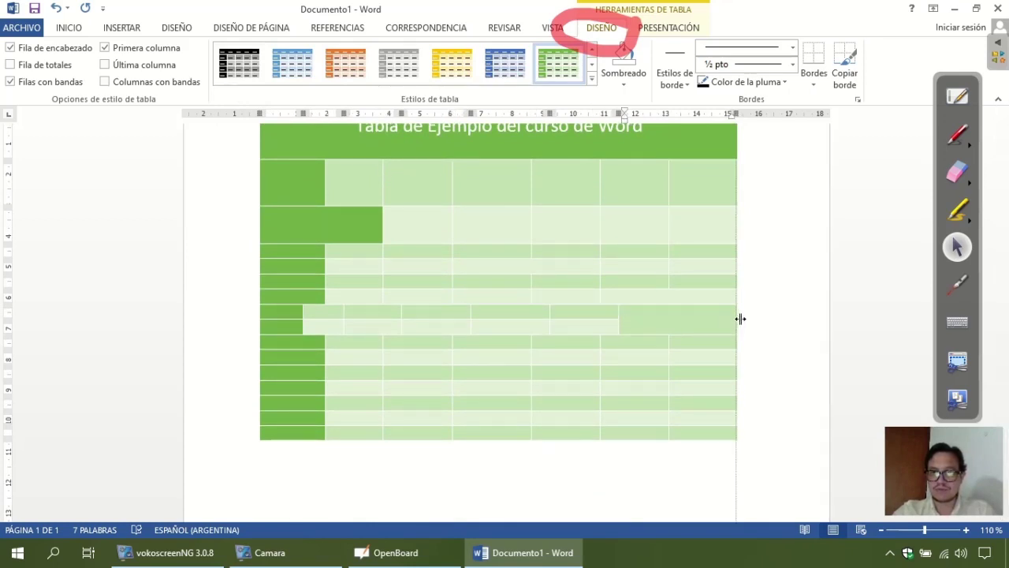
left_click_drag(733, 318, 738, 318)
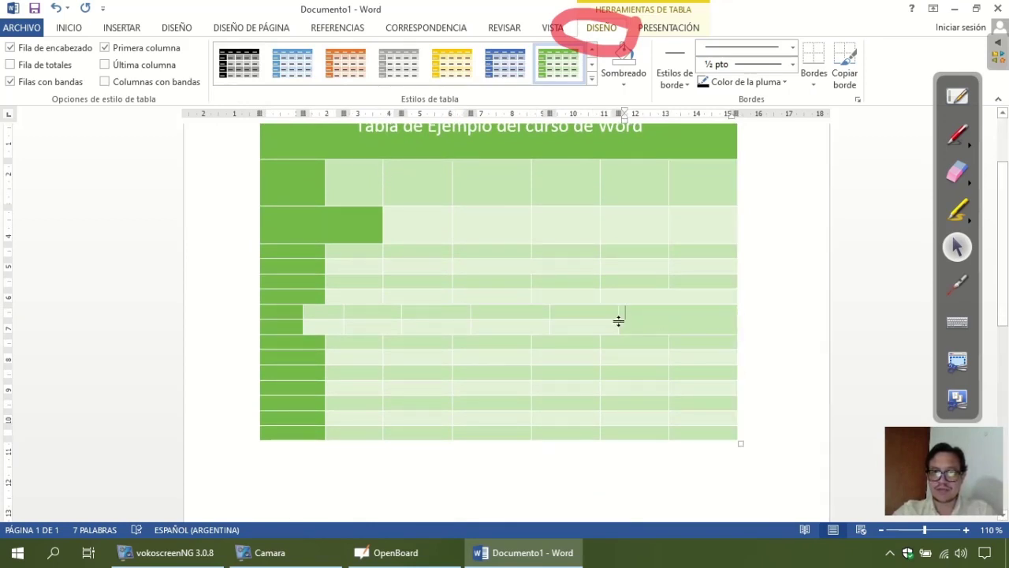
left_click_drag(626, 318, 668, 316)
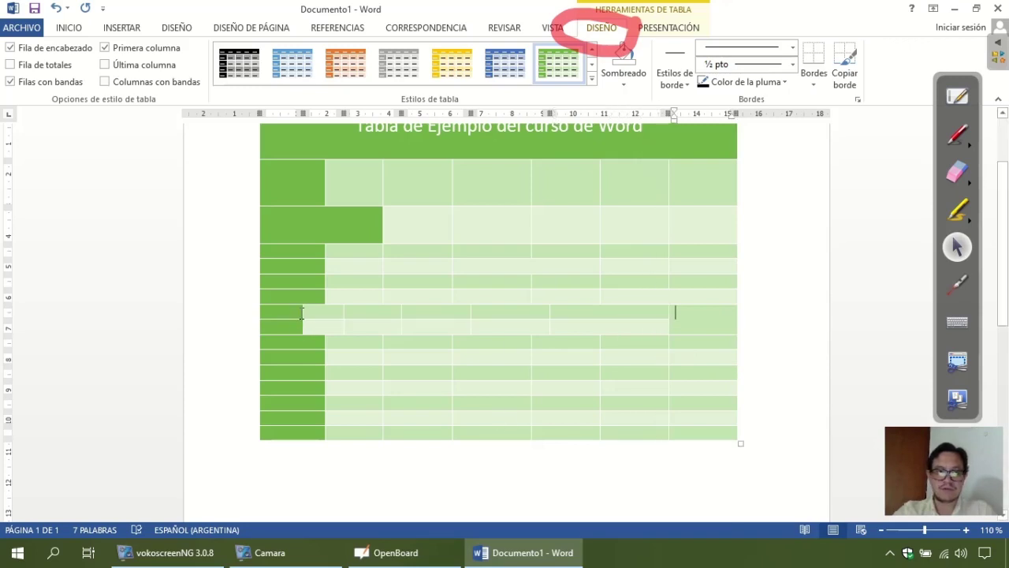
mouse_move(301, 310)
left_mouse_down()
mouse_move(335, 309)
mouse_move(292, 311)
mouse_move(374, 312)
left_mouse_up()
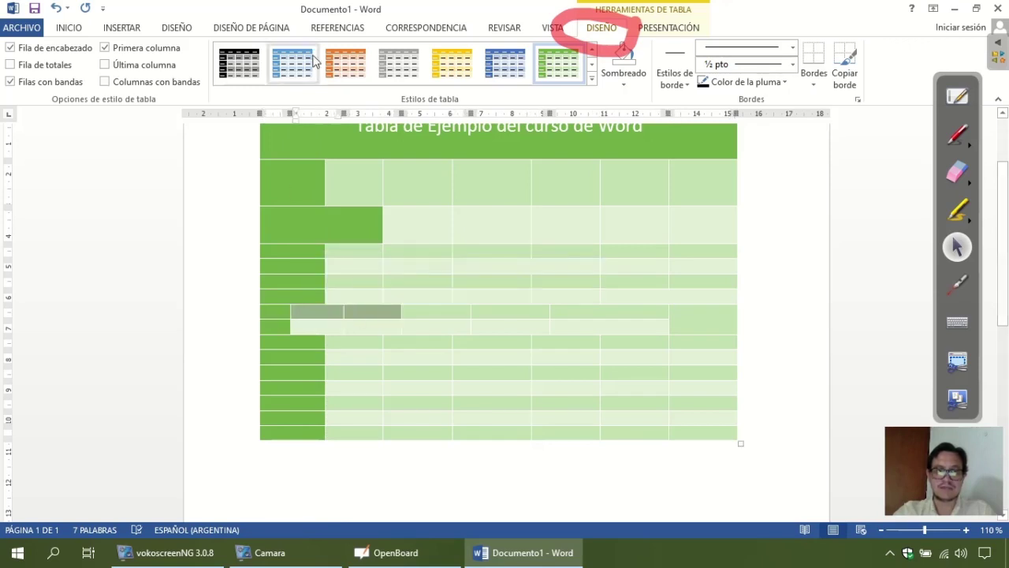
Step: Split the selected cells into 4 columns, merge the two lower cells, and align the left border
left_click(661, 28)
left_click(410, 64)
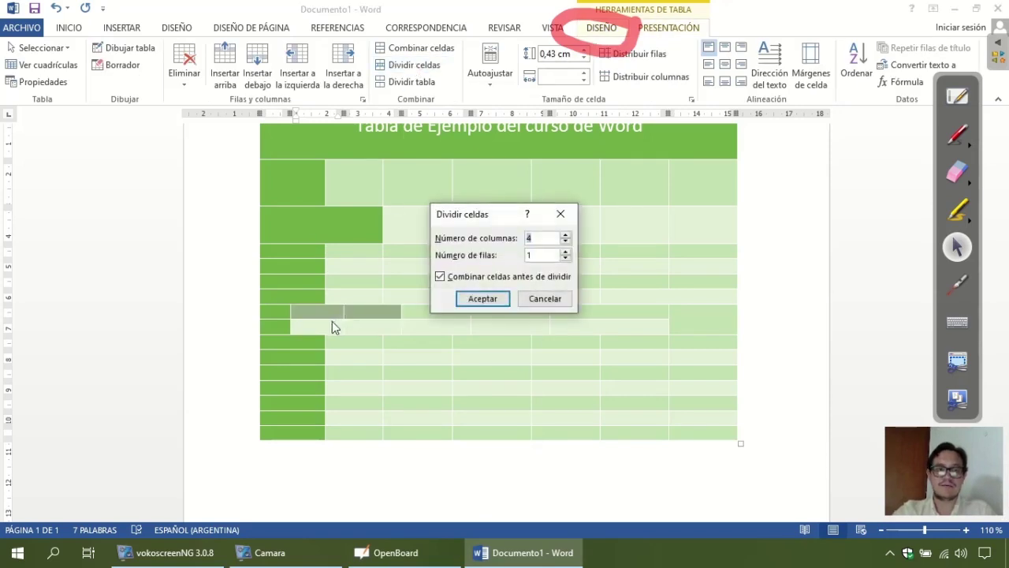
left_click(482, 298)
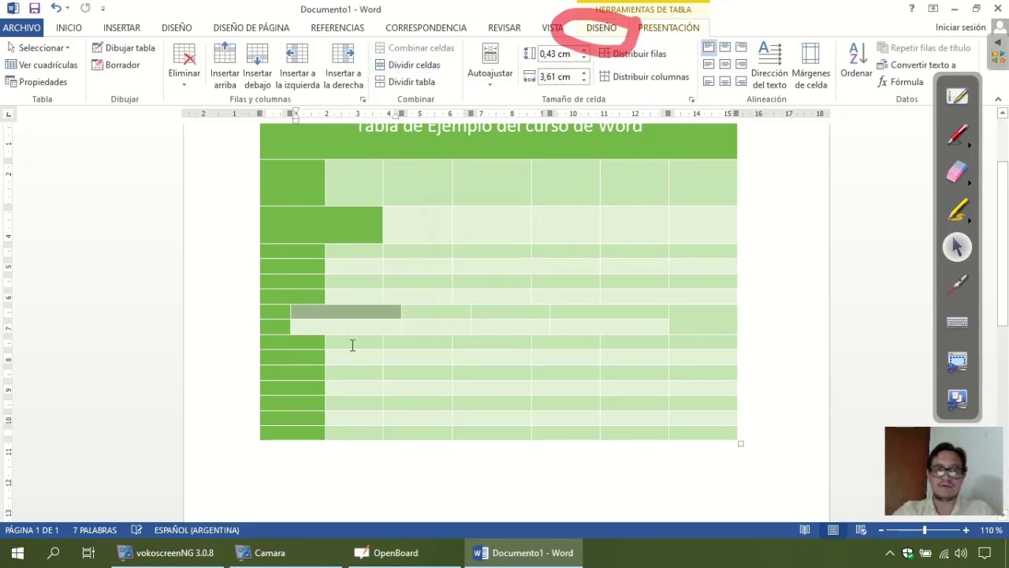
left_click_drag(327, 329, 378, 326)
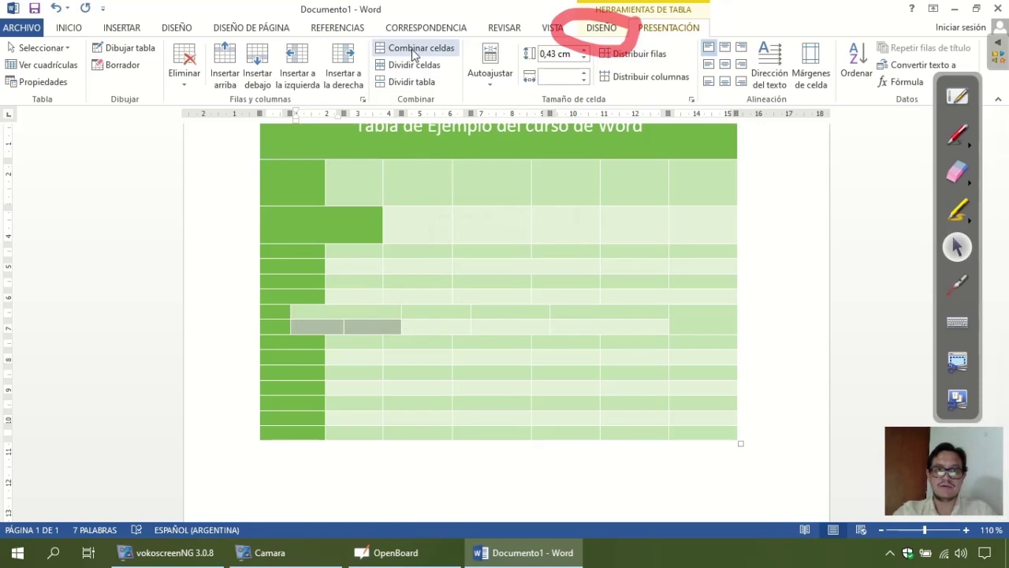
left_click(414, 49)
left_click(379, 310)
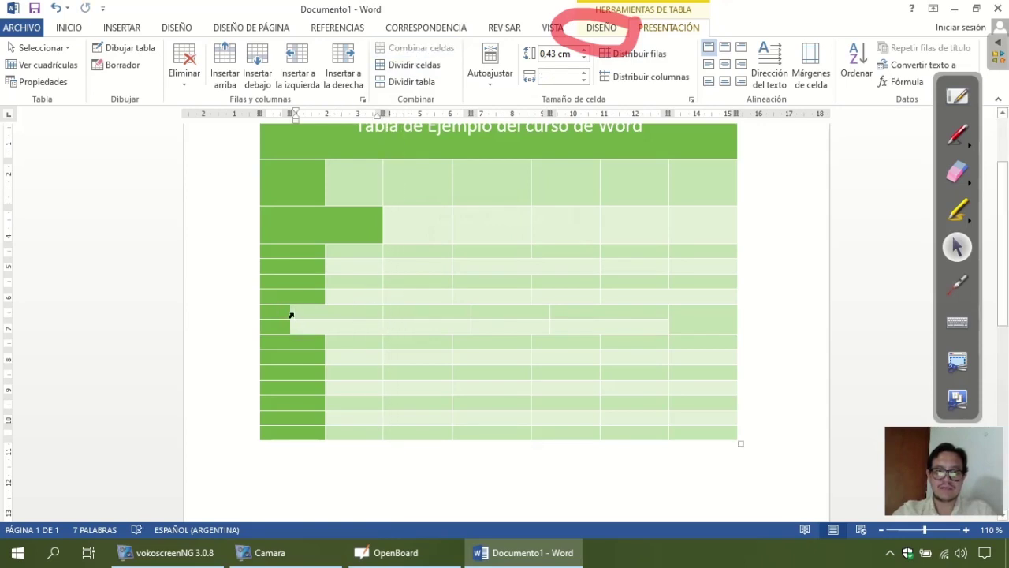
mouse_move(289, 313)
left_mouse_down()
mouse_move(327, 316)
mouse_move(329, 295)
left_mouse_up()
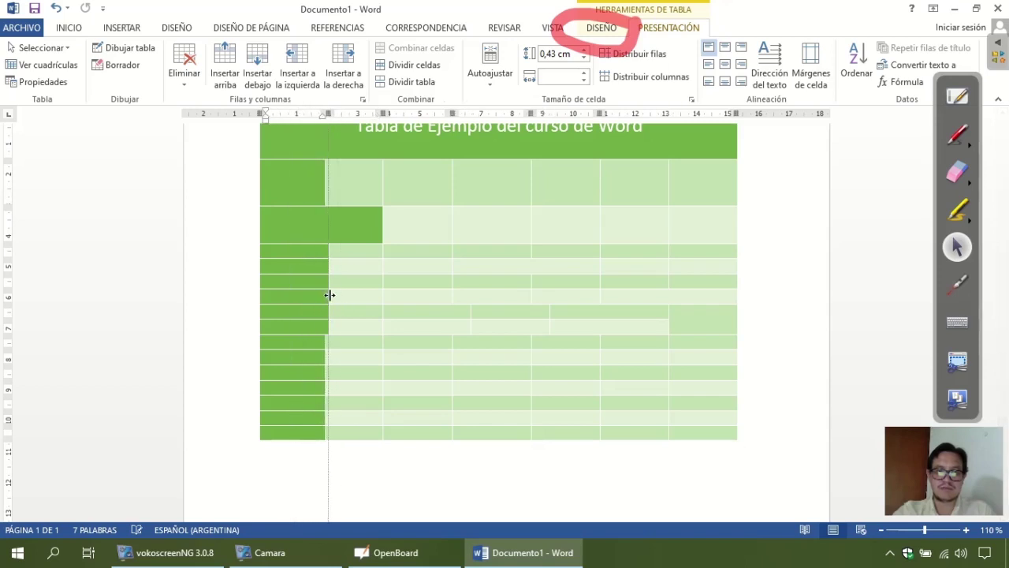
Step: Narrow the green first column and drag the split row's inner borders into line with the columns above
left_click(355, 239)
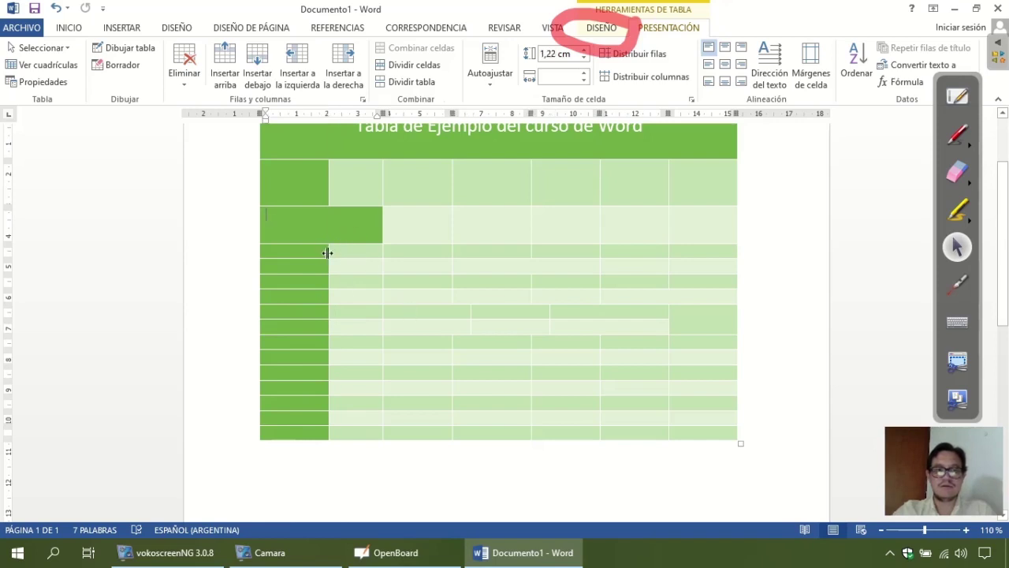
left_click_drag(327, 252, 313, 252)
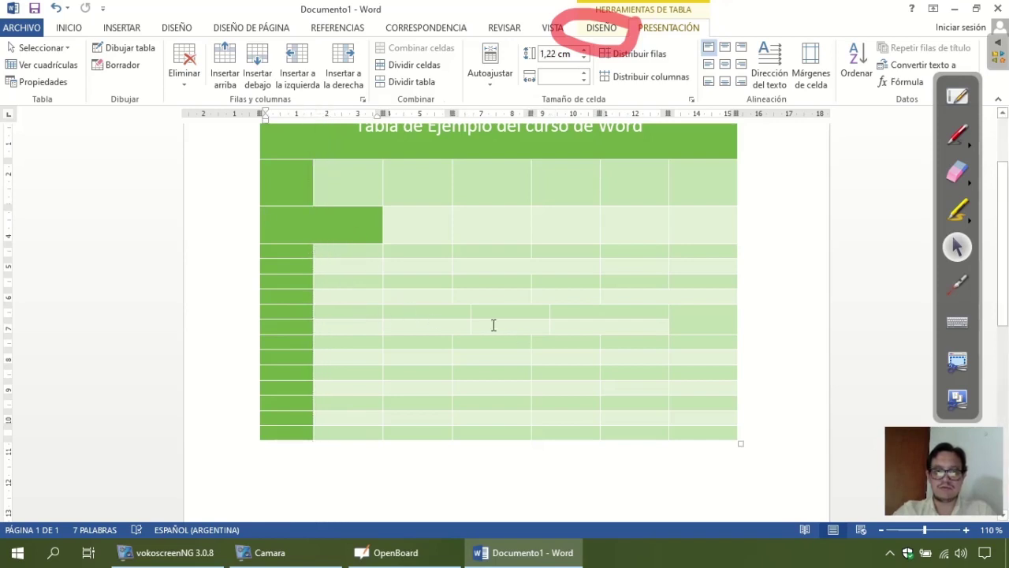
left_click_drag(470, 312, 455, 313)
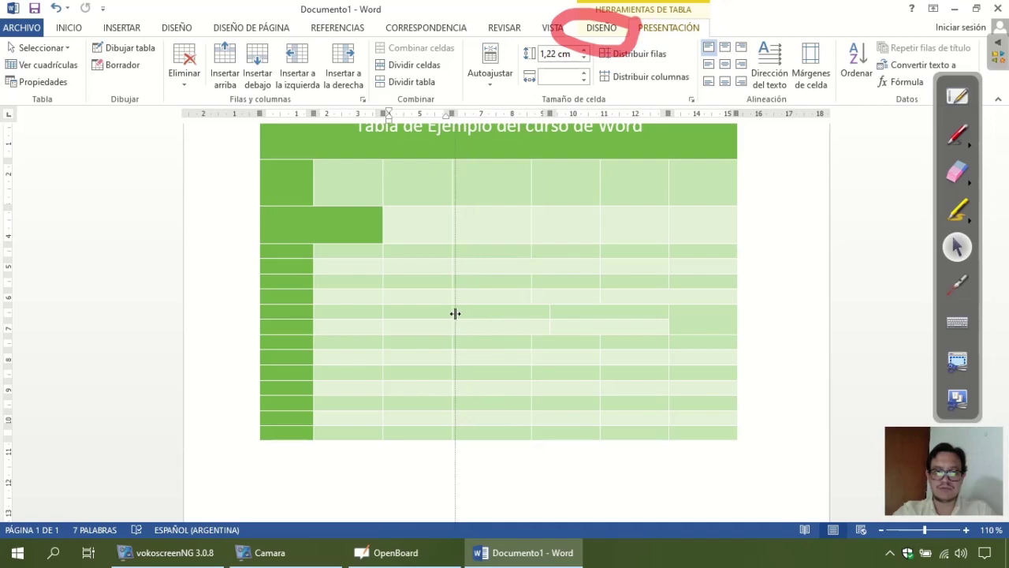
left_click(548, 313)
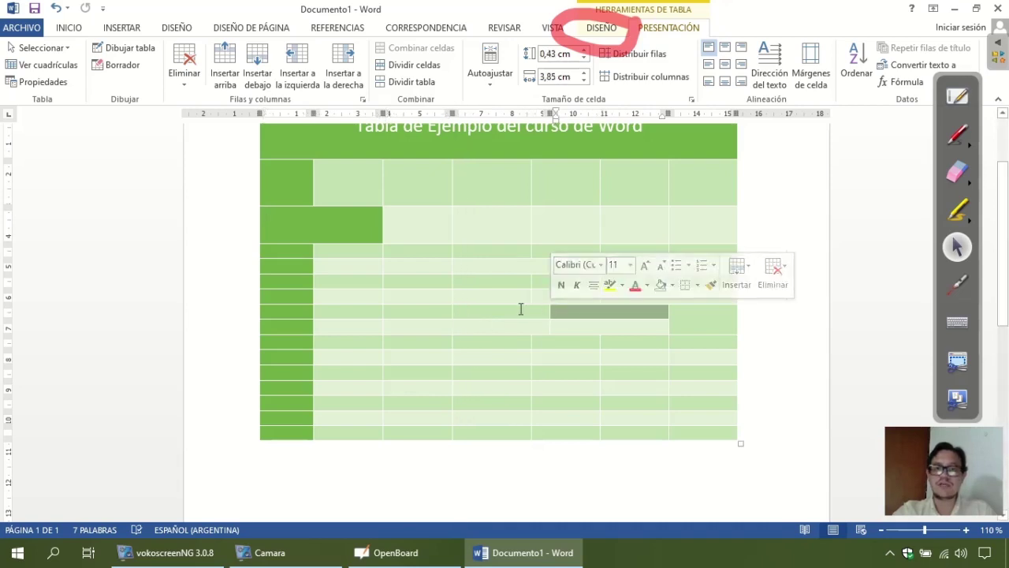
left_click(549, 313)
left_click_drag(548, 313, 532, 318)
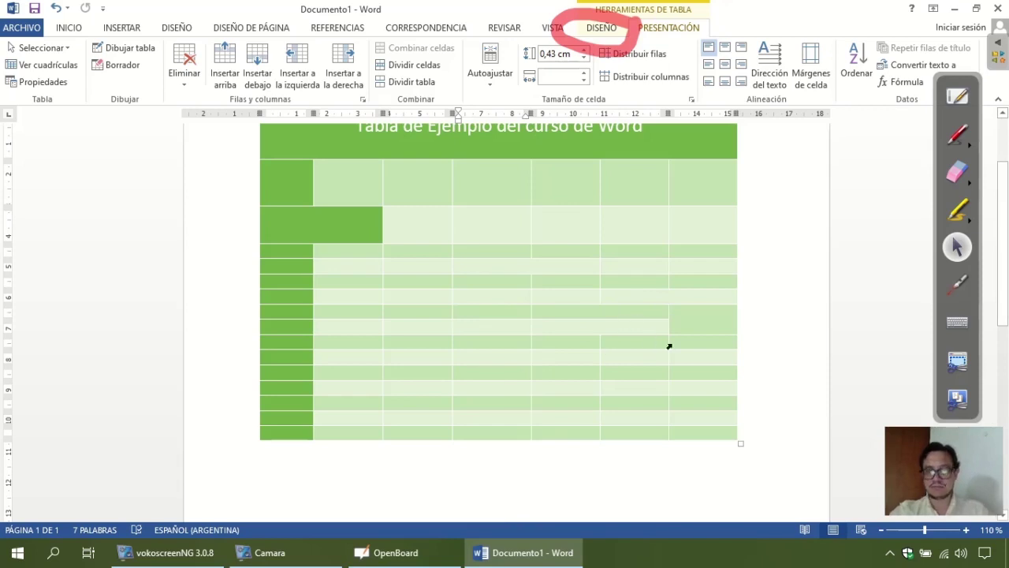
left_click(699, 326)
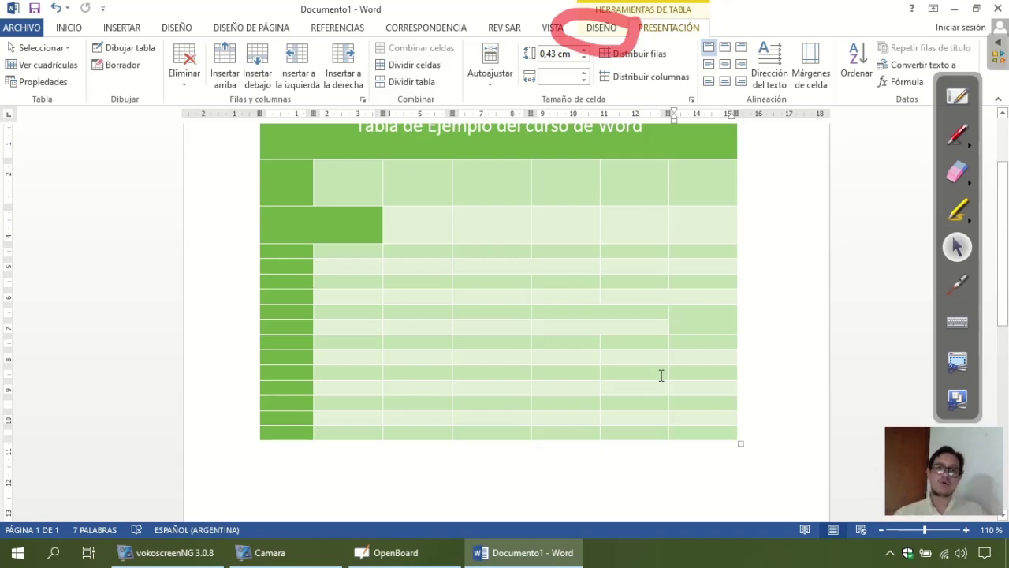
left_click(612, 30)
Step: Replace the green table style with the orange grid style from the full gallery
left_click(592, 79)
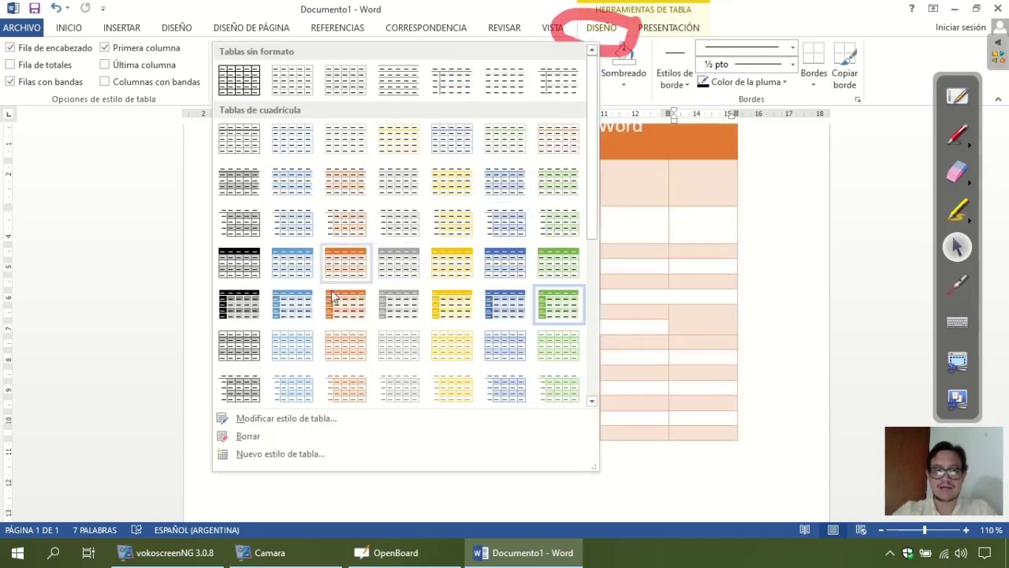
left_click(340, 266)
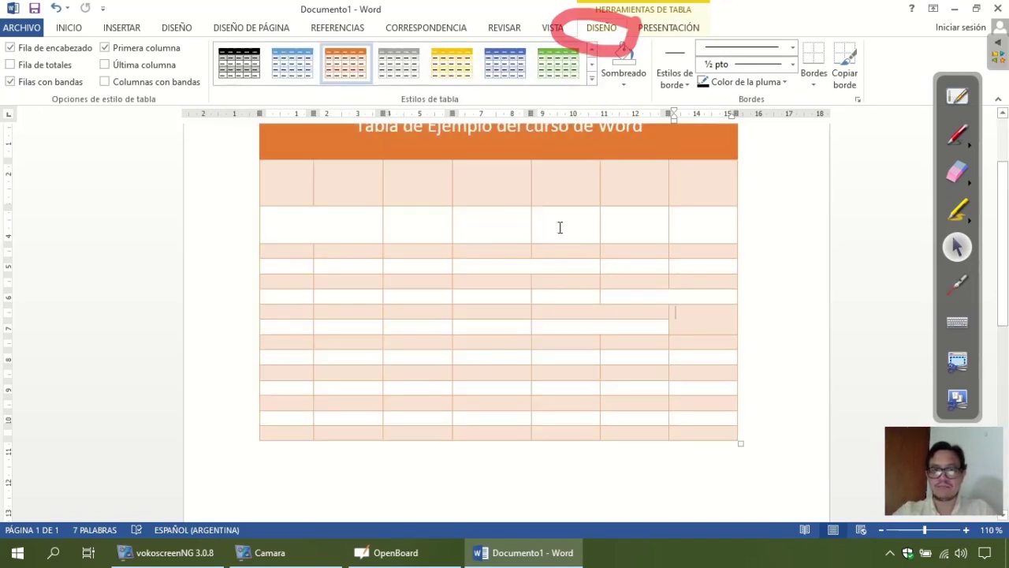
left_click(562, 230)
scroll(552, 299, "up", 2)
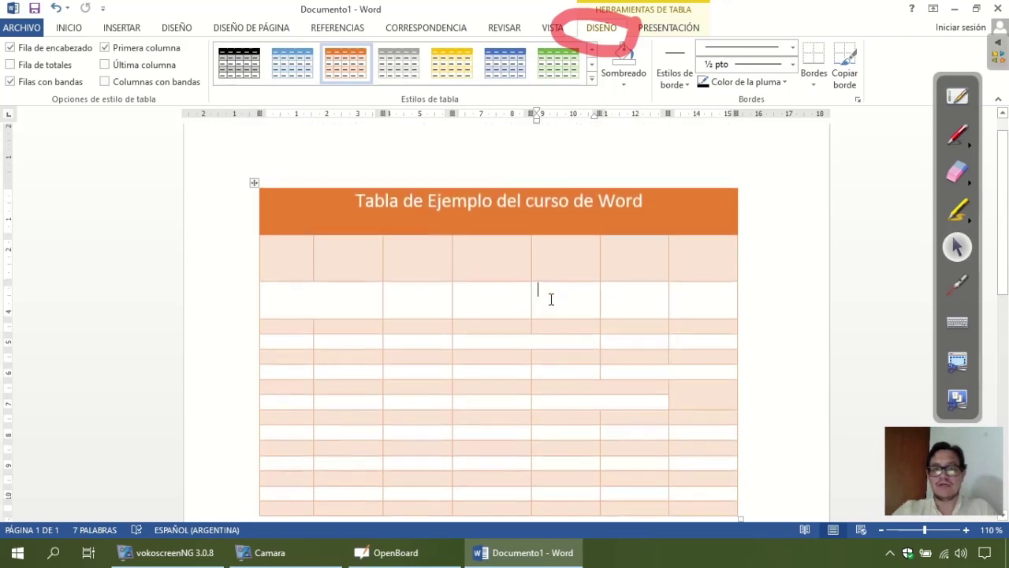
scroll(550, 293, "down", 1)
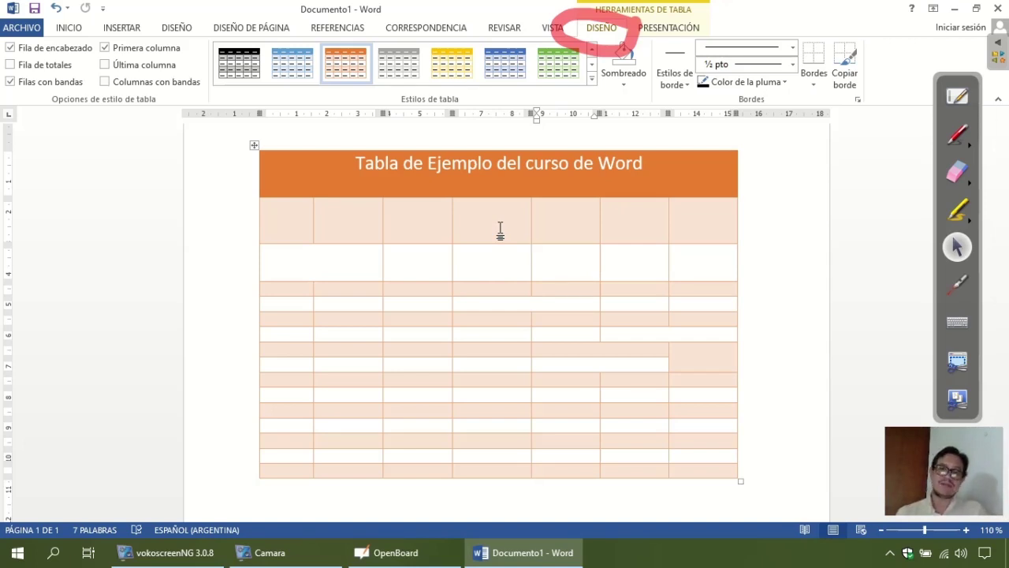
left_click(957, 172)
left_click_drag(642, 35, 525, 23)
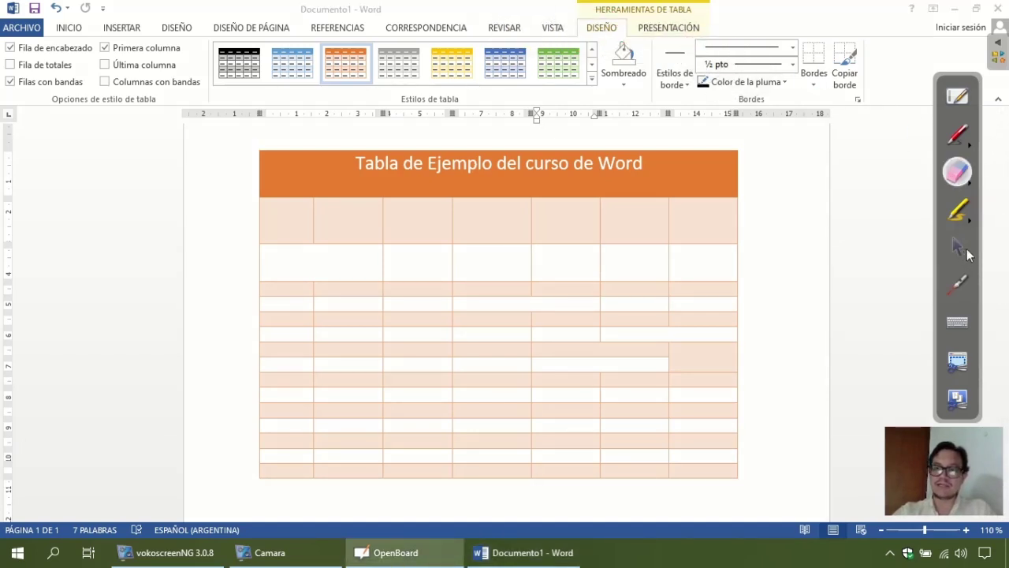
left_click(965, 248)
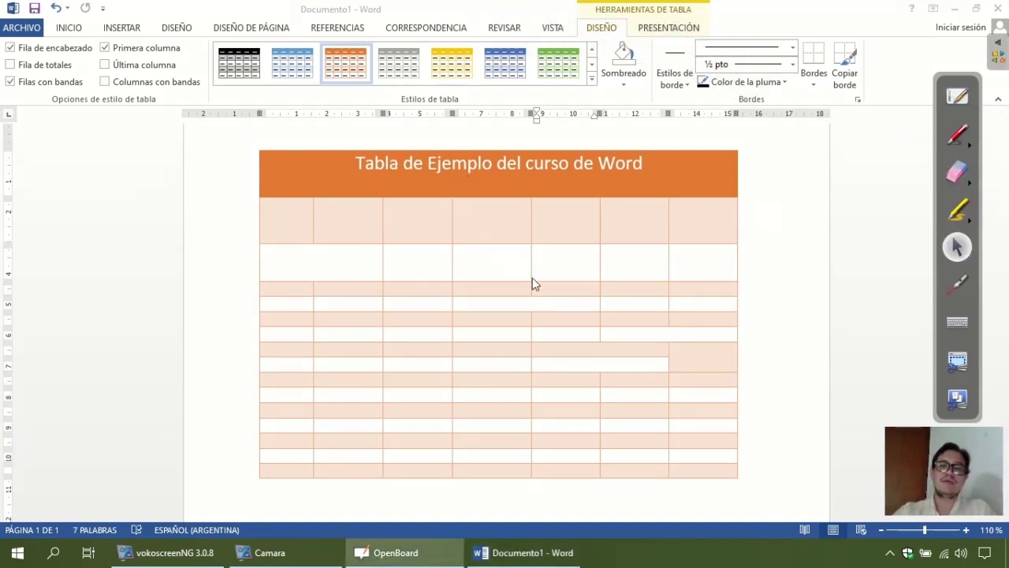